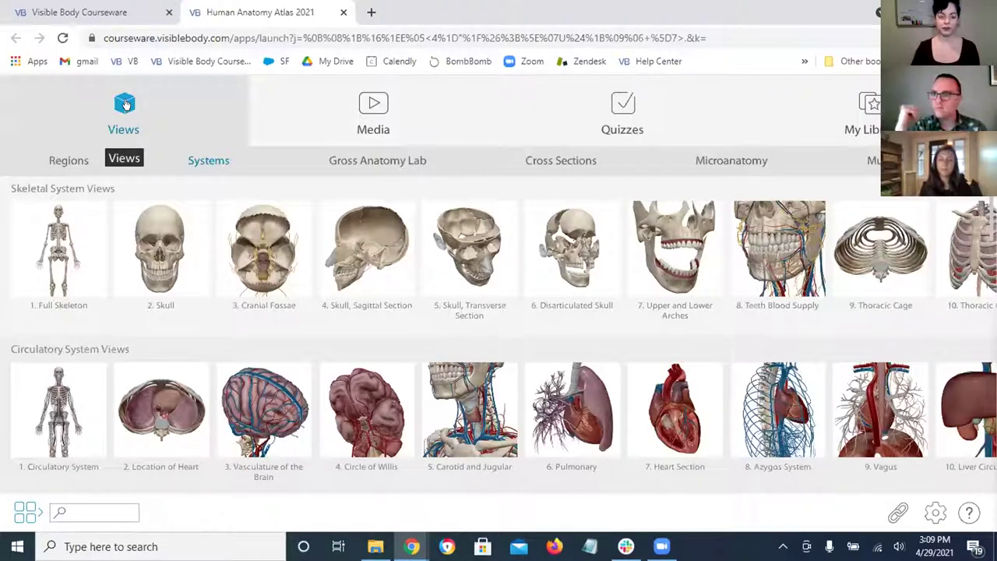
# - Look through the skeletal, circulatory and nervous system views, and show the regional views
pyautogui.scroll(-2, 365, 288)
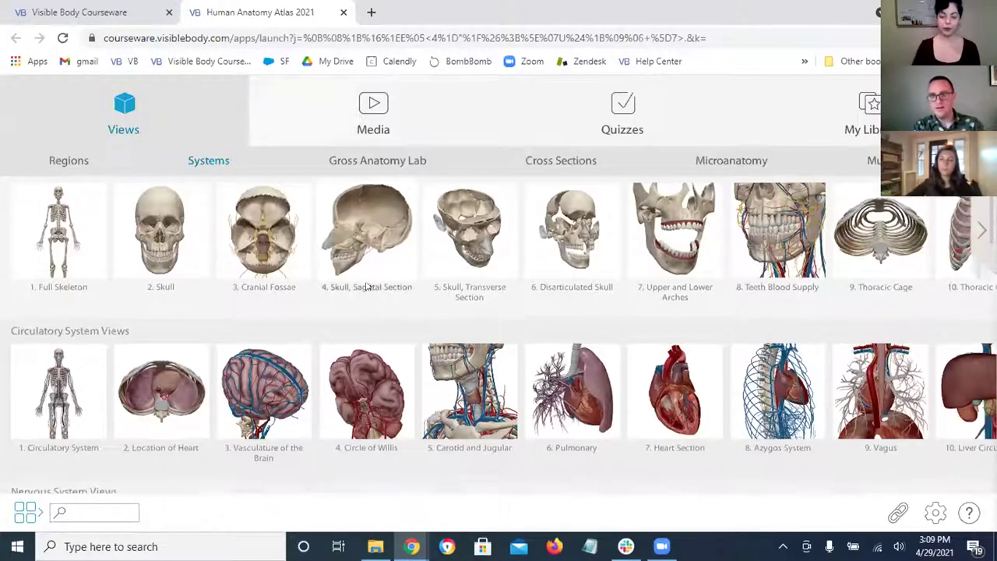
pyautogui.scroll(2, 365, 288)
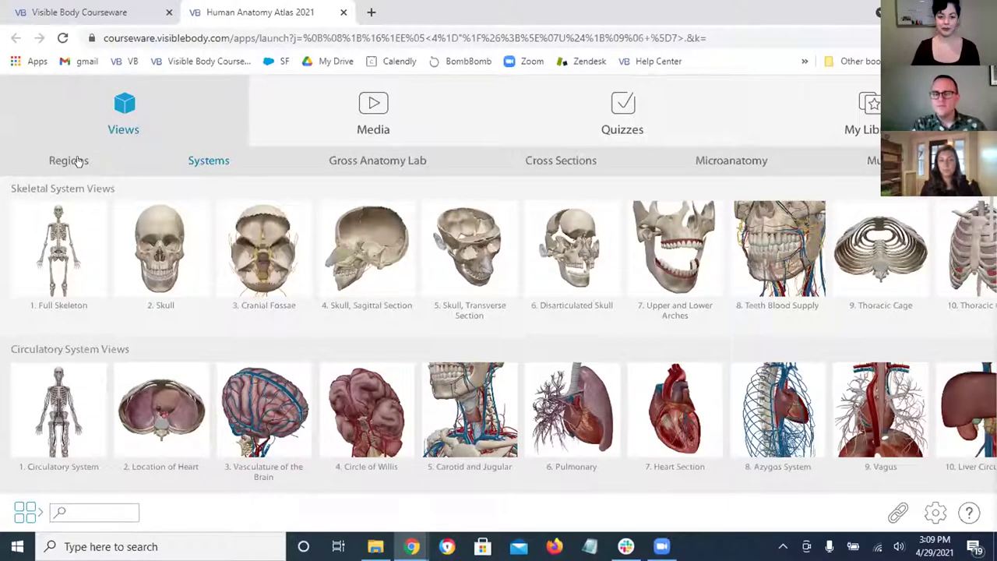
pyautogui.scroll(-1, 278, 260)
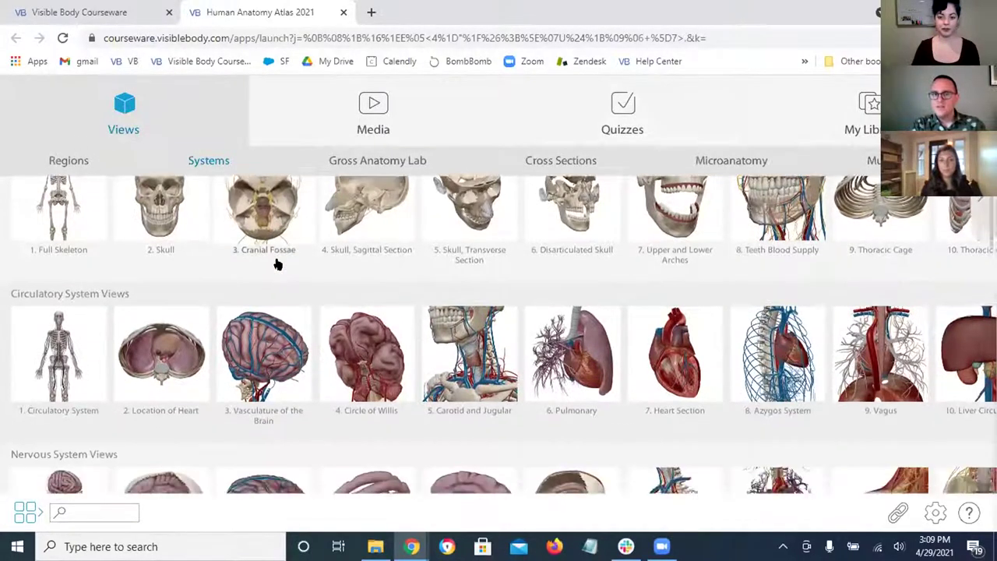
pyautogui.scroll(1, 278, 260)
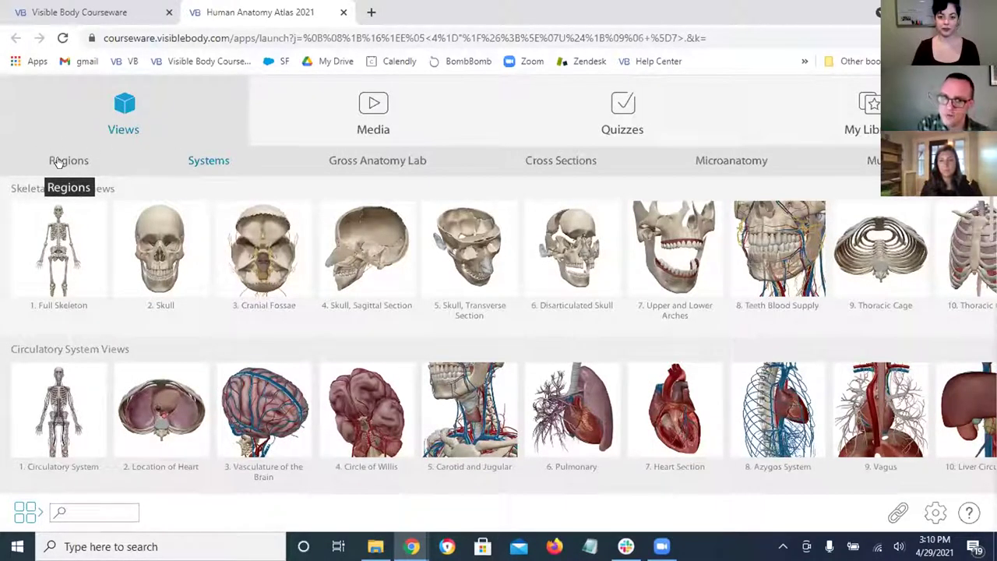
pyautogui.click(59, 162)
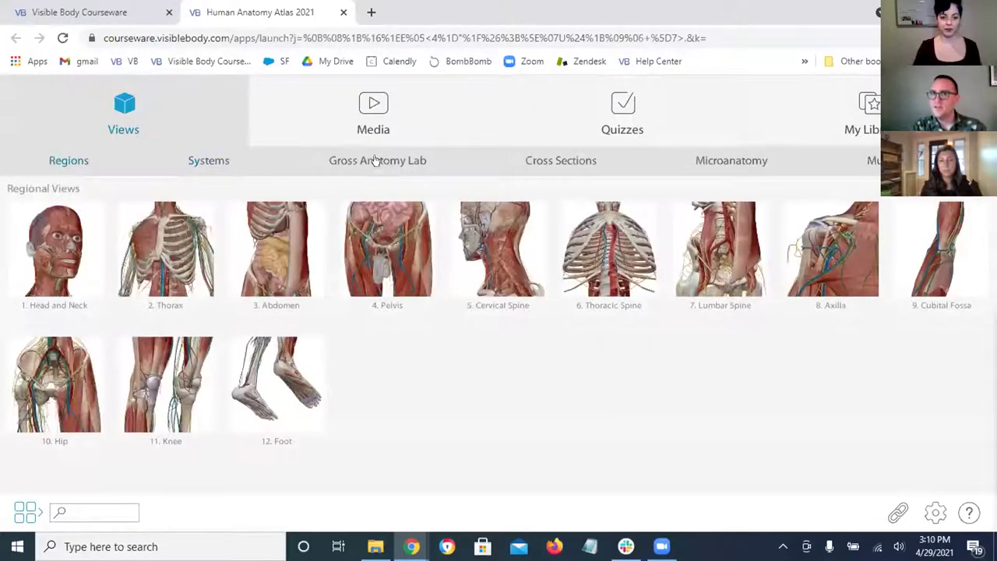
# - Open the Back view from the Gross Anatomy Lab collection, and return to the collection
pyautogui.click(371, 160)
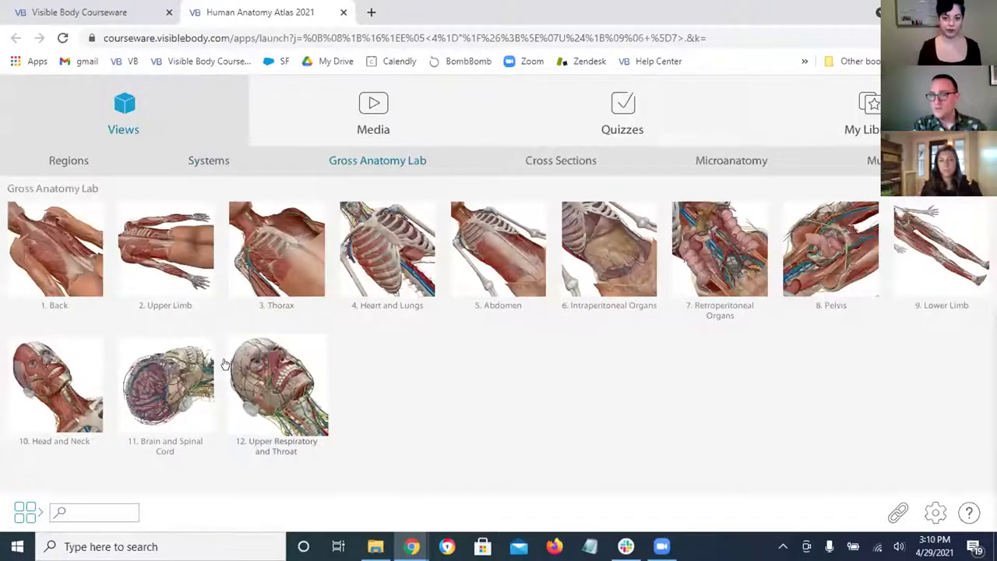
pyautogui.click(53, 226)
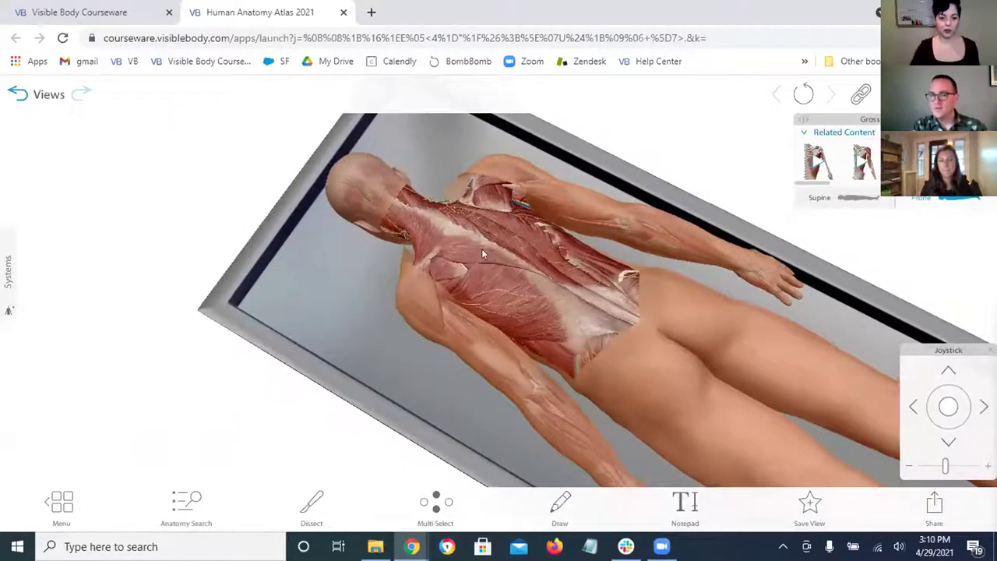
pyautogui.click(56, 499)
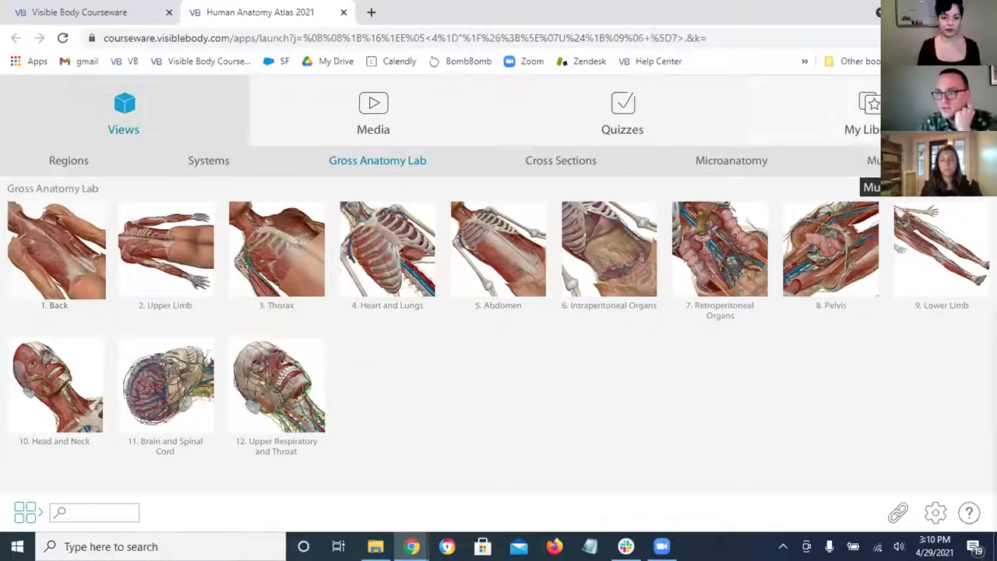
# - Show the collection of head, neck and shoulder movement views, and return to the regional views
pyautogui.click(875, 155)
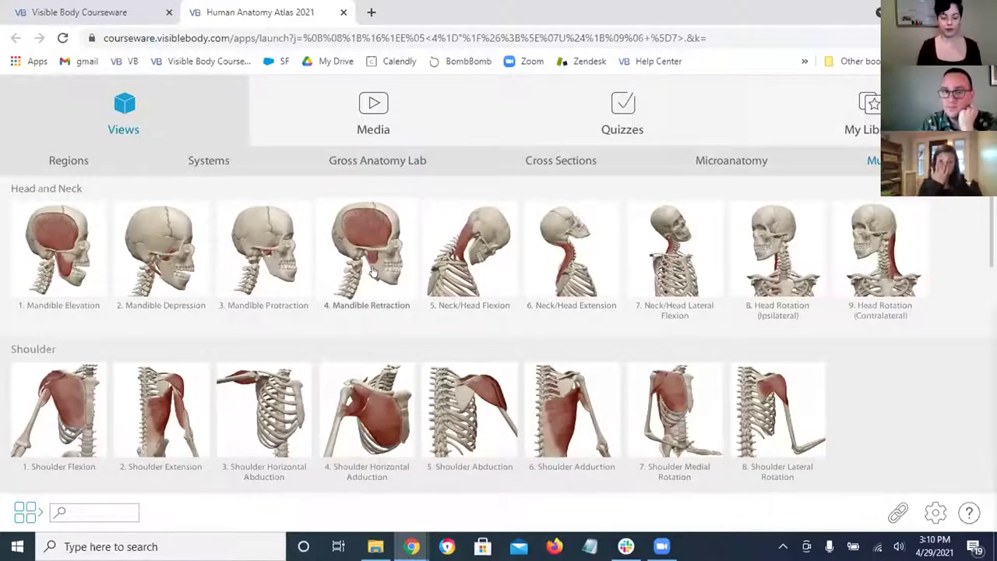
pyautogui.click(56, 161)
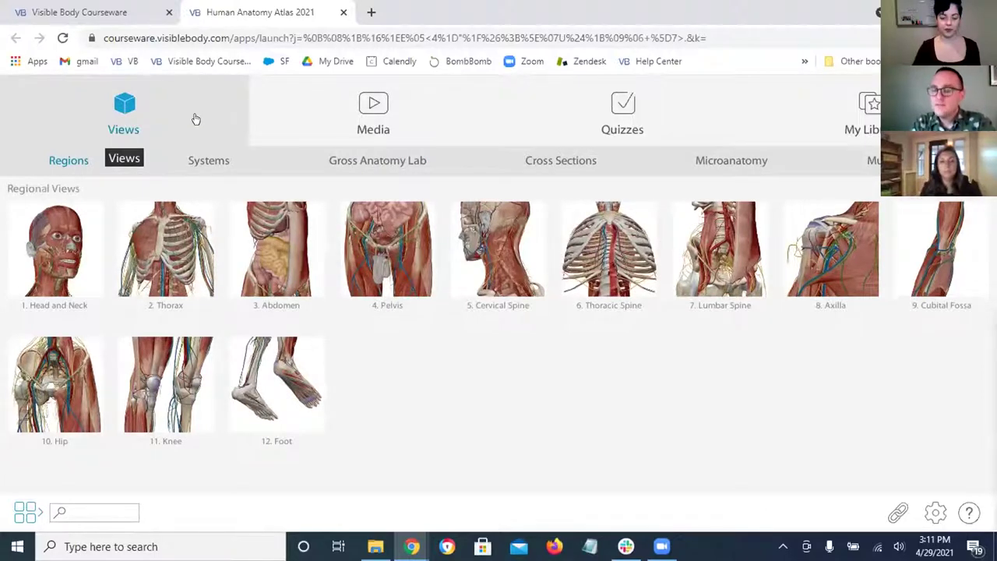
# - Browse the media library's Patient Education Animations and Advanced Animations, including the respiratory and urinary system groups
pyautogui.click(373, 106)
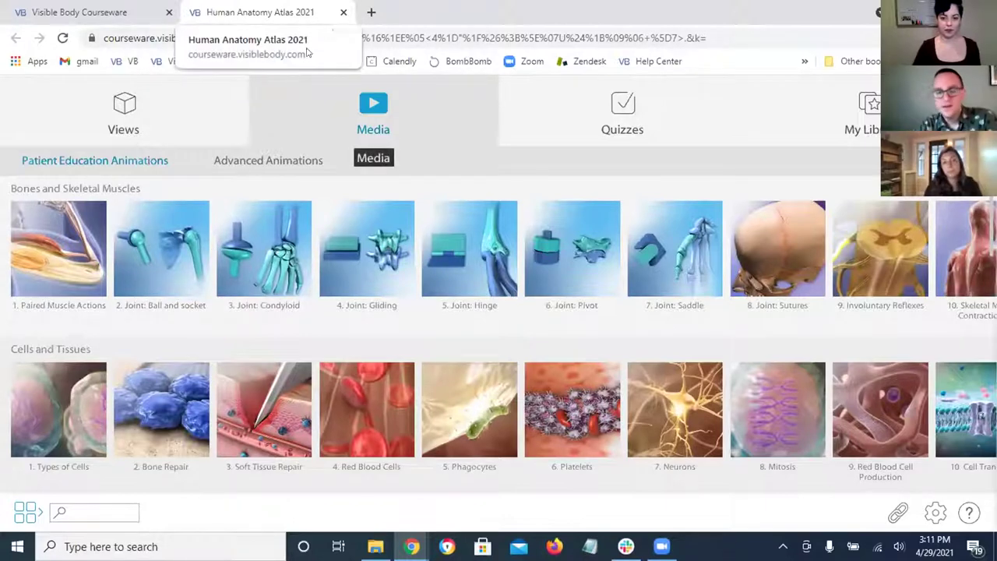
pyautogui.scroll(-2, 302, 215)
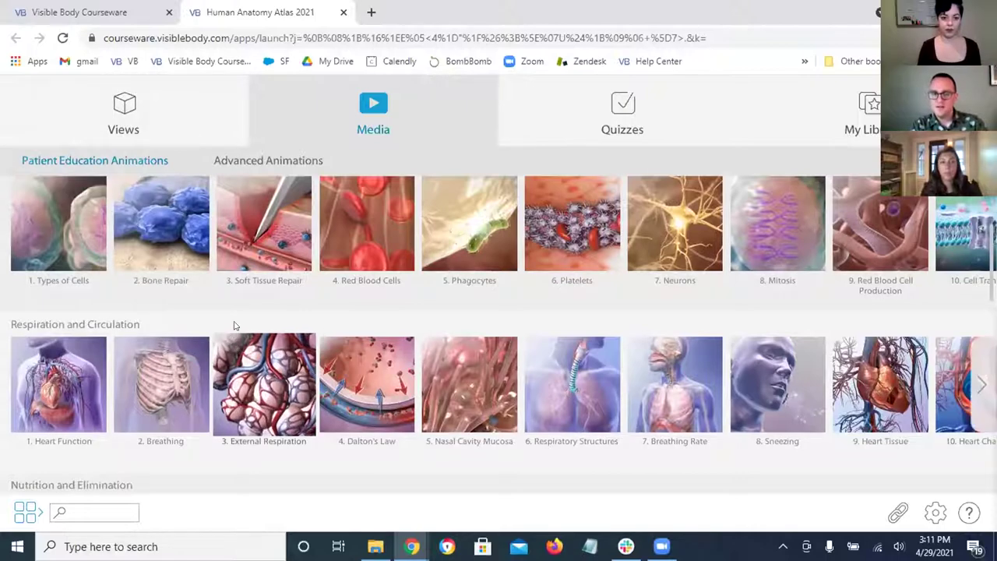
pyautogui.scroll(-3, 233, 325)
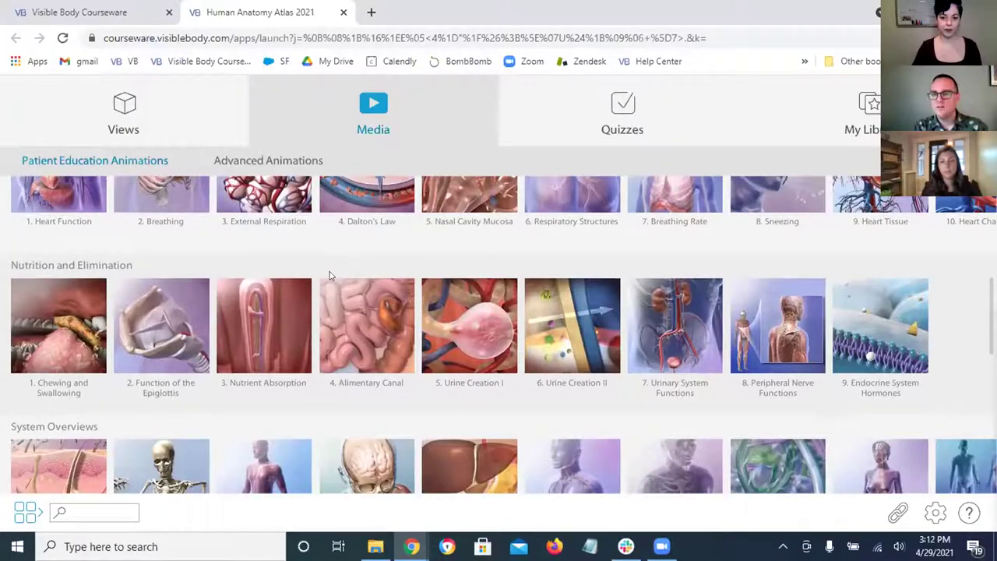
pyautogui.click(292, 161)
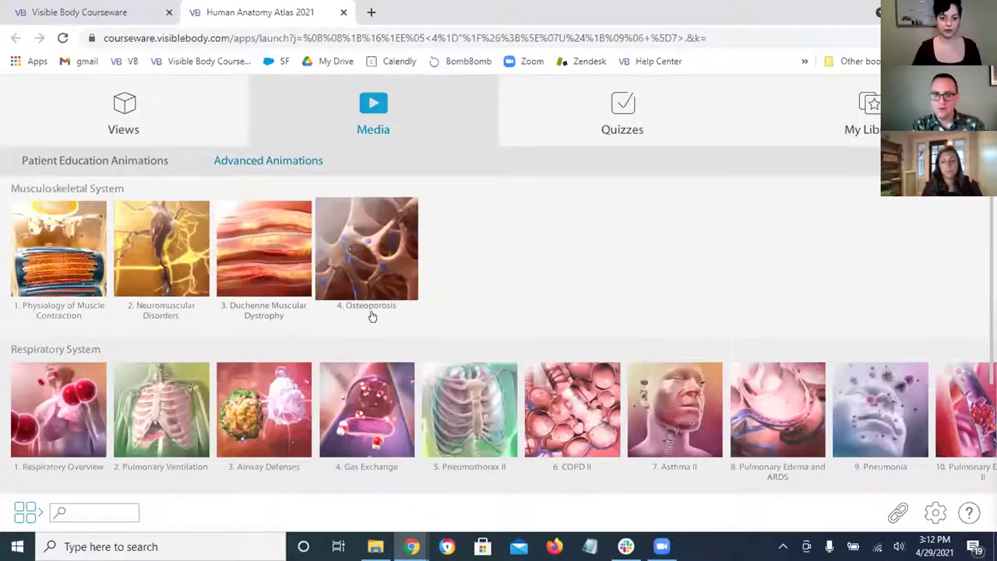
pyautogui.scroll(-2, 372, 315)
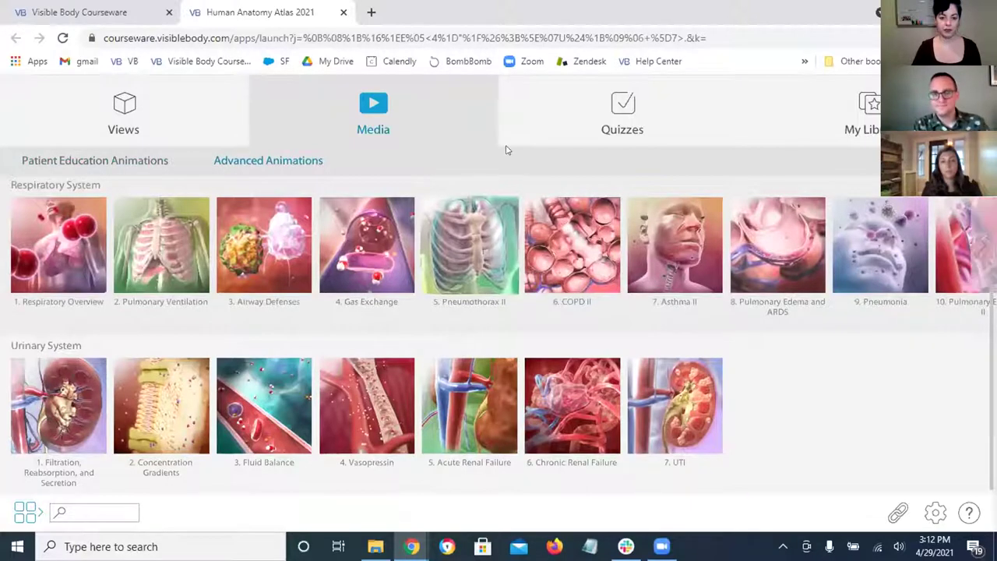
# - Return to the system views and open the Peritoneum view from the Digestive System Views
pyautogui.click(121, 111)
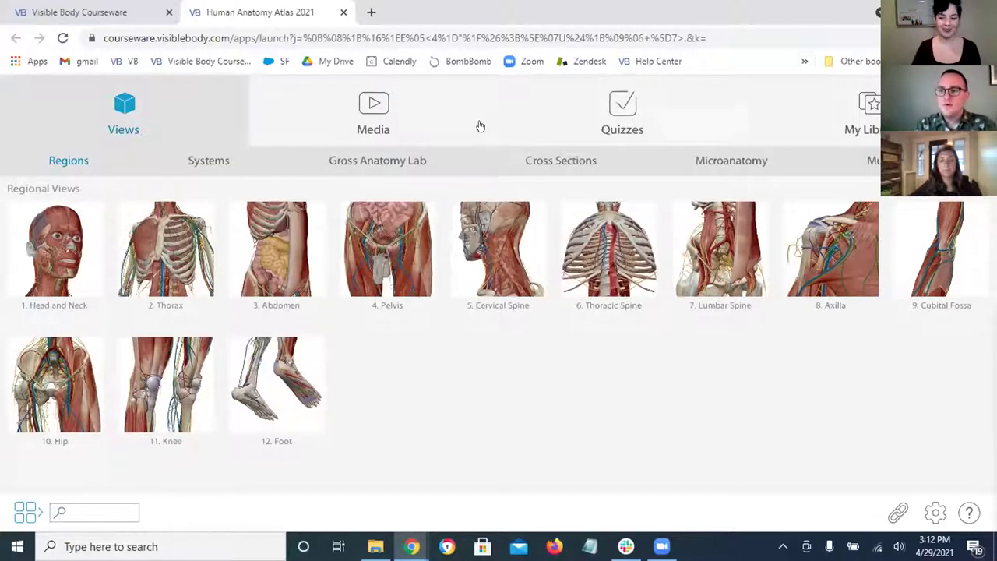
pyautogui.click(195, 161)
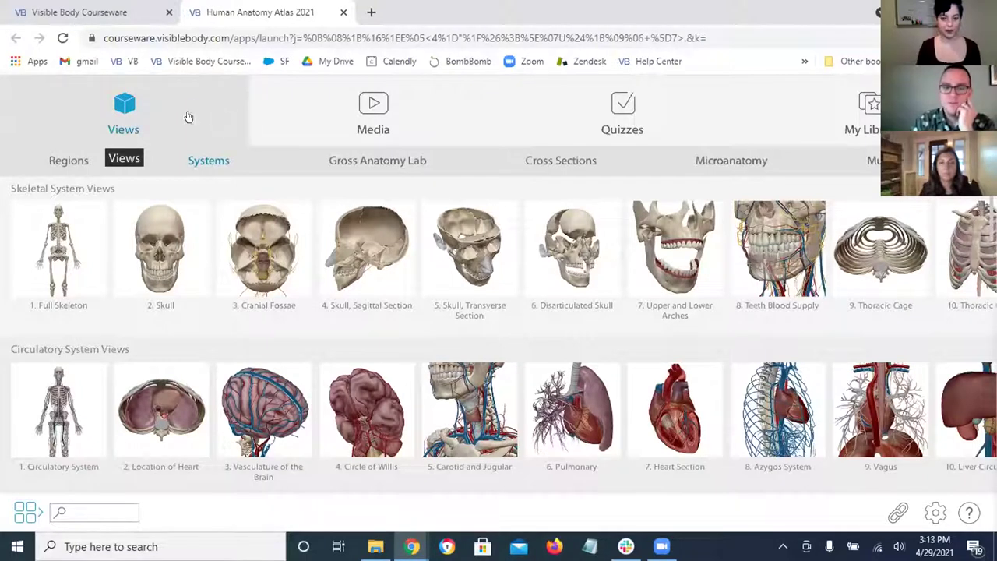
pyautogui.scroll(-1, 356, 333)
pyautogui.scroll(-3, 355, 332)
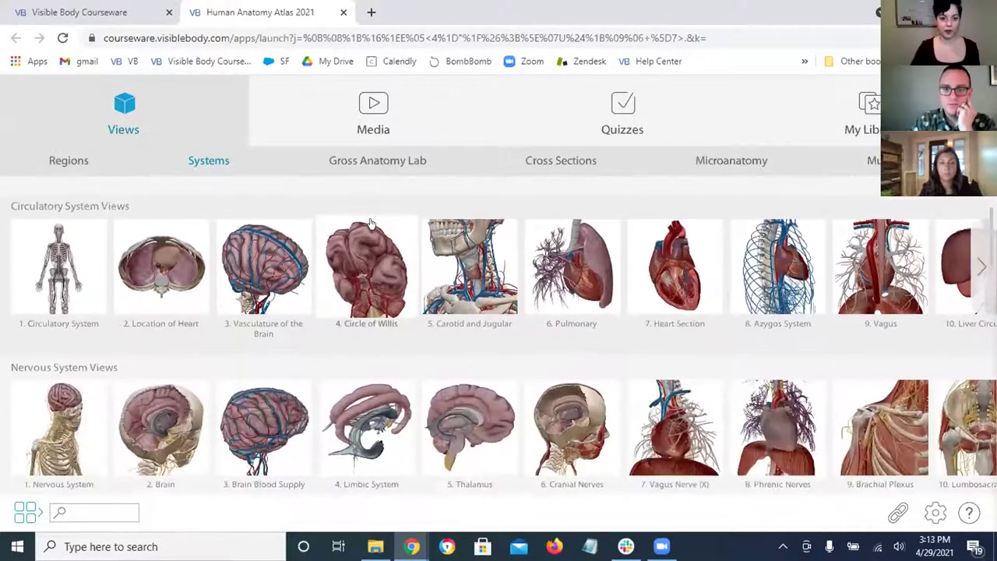
pyautogui.scroll(-5, 392, 255)
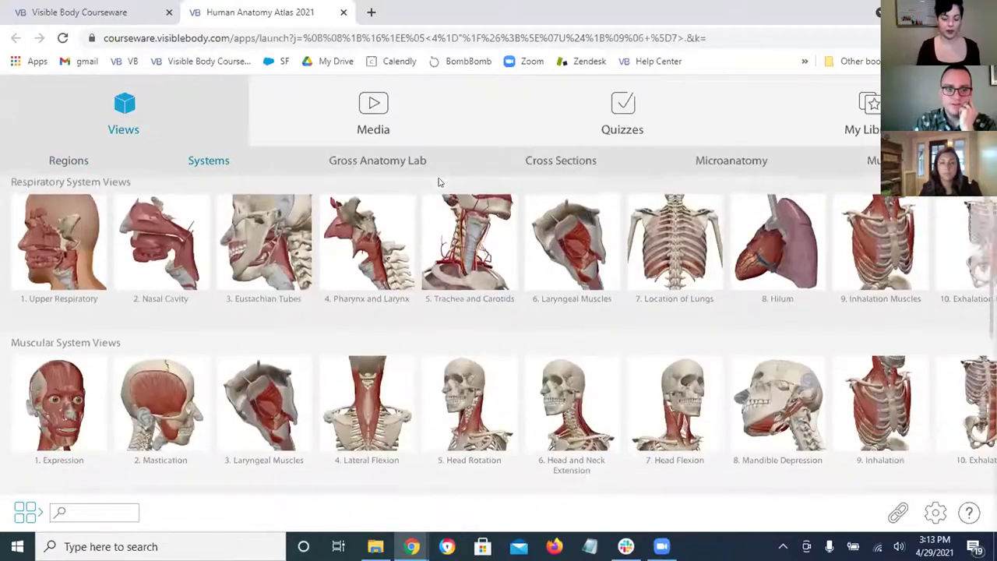
pyautogui.scroll(-1, 404, 234)
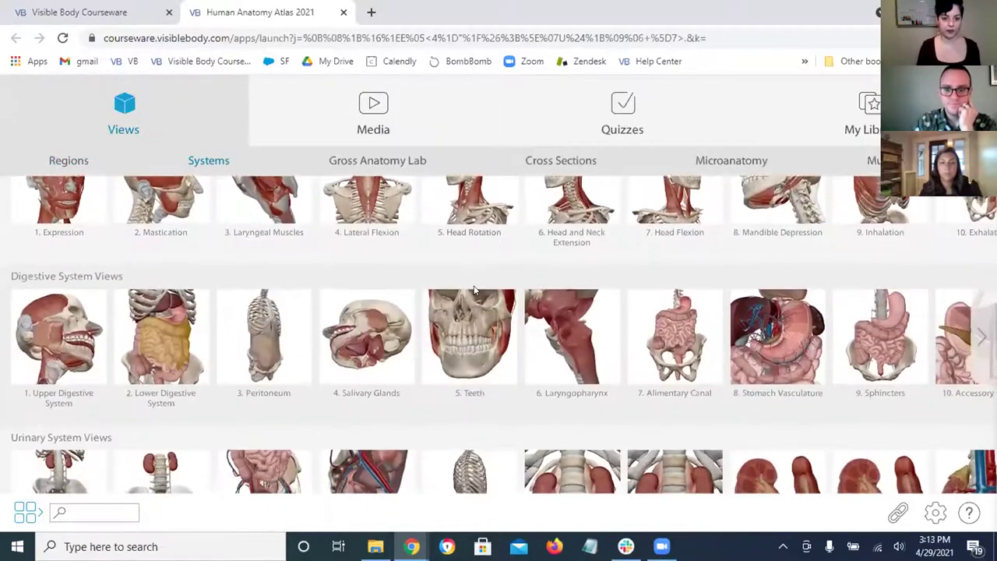
pyautogui.click(264, 327)
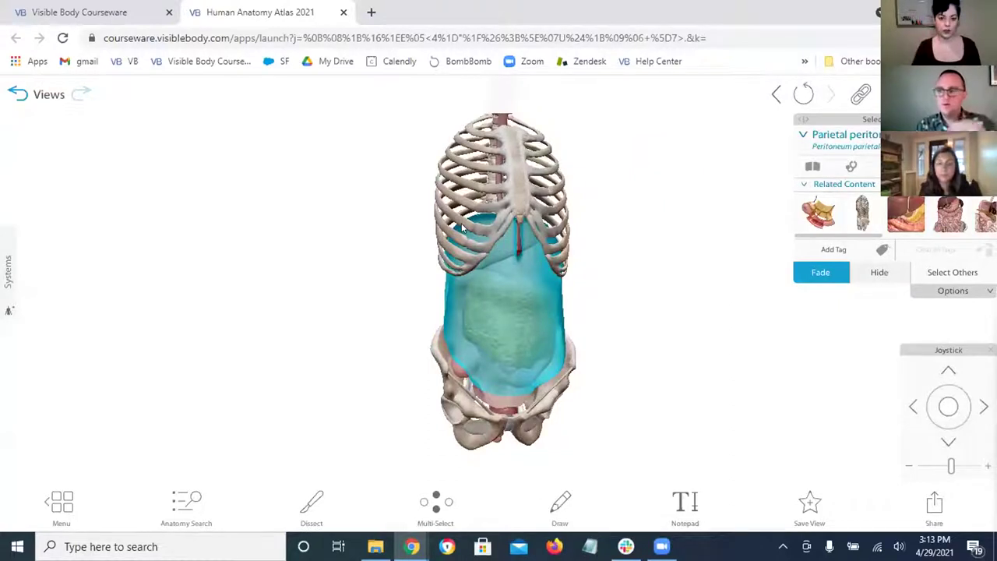
# - Select the body of the sternum, open the peritoneum's colour-coded landmark model and examine it from several sides
pyautogui.click(517, 169)
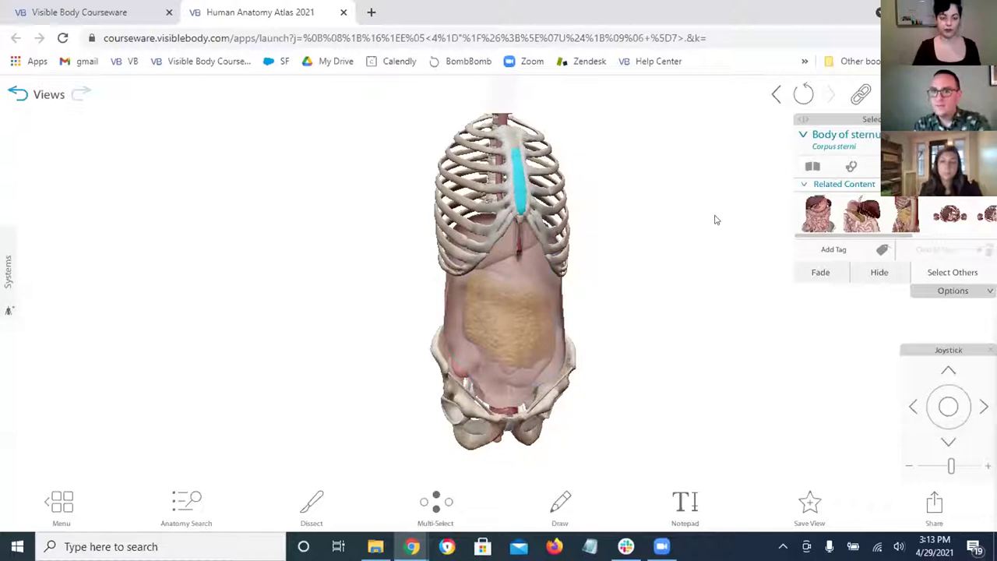
pyautogui.click(502, 306)
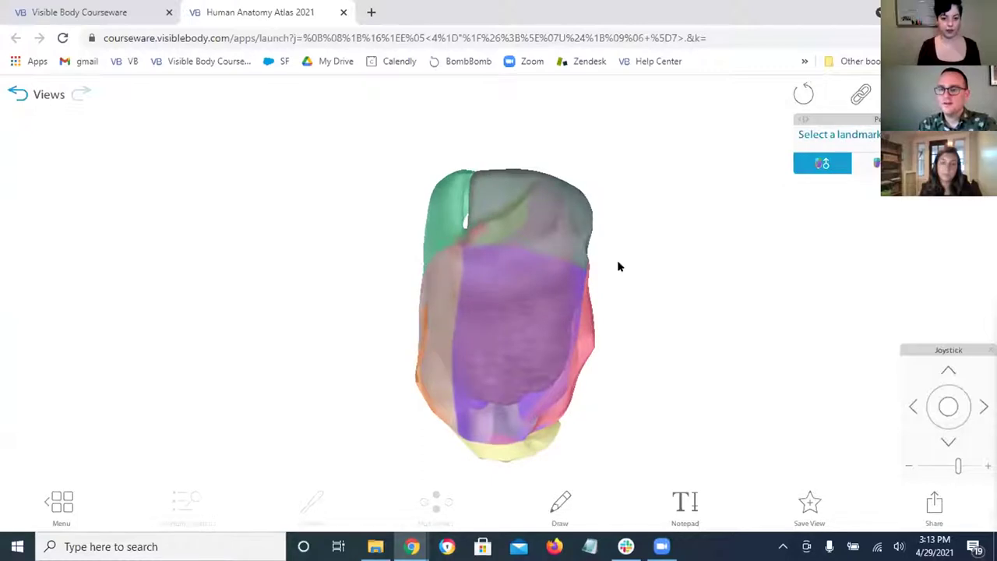
pyautogui.moveTo(709, 252); pyautogui.dragTo(491, 263)
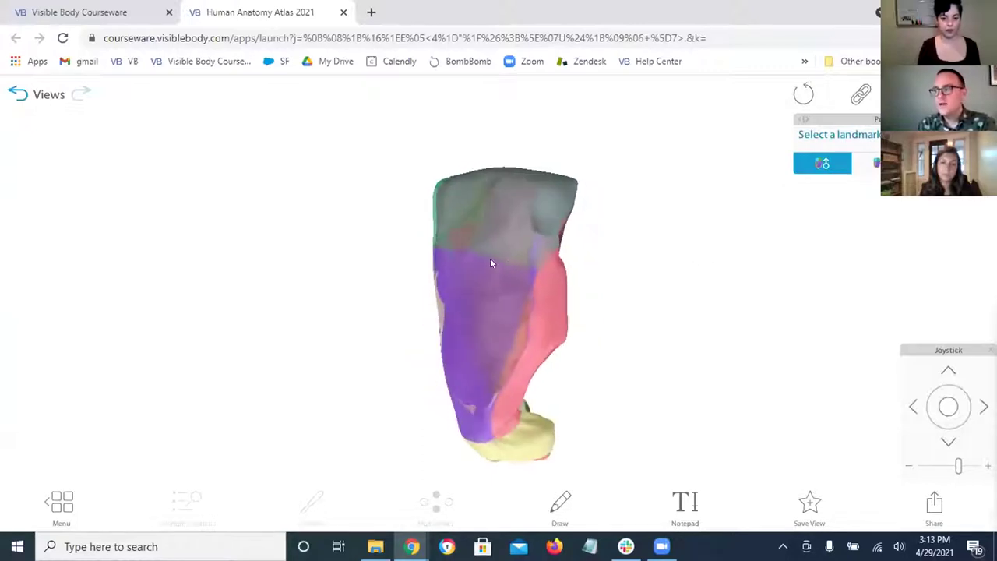
pyautogui.moveTo(668, 256); pyautogui.dragTo(635, 261)
pyautogui.moveTo(716, 251); pyautogui.dragTo(627, 249)
pyautogui.moveTo(391, 249); pyautogui.dragTo(667, 251)
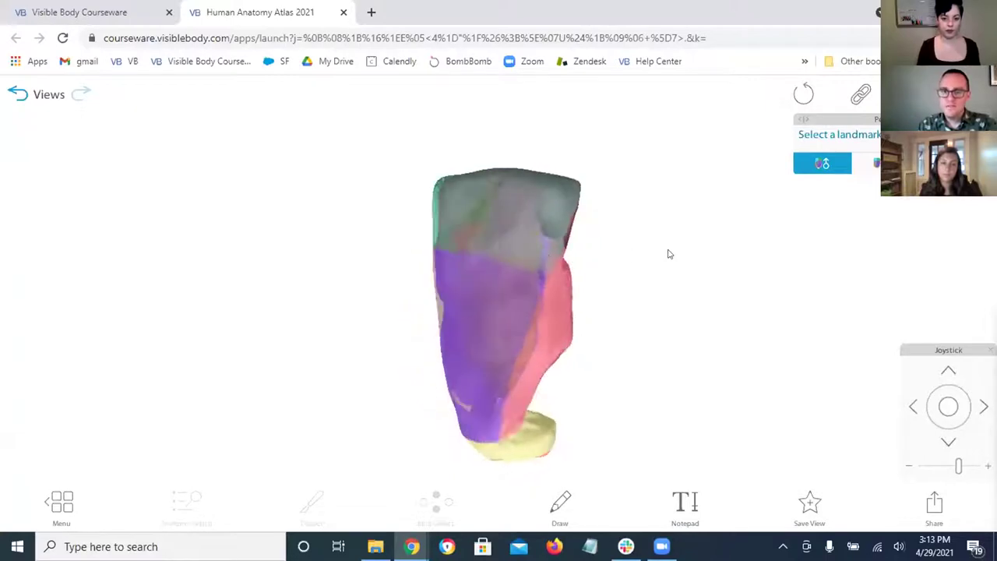
pyautogui.moveTo(478, 257); pyautogui.dragTo(776, 180)
# - Show the peritoneum's coloured landmarks together with the surrounding organs, and inspect the model from behind and from the front
pyautogui.click(865, 164)
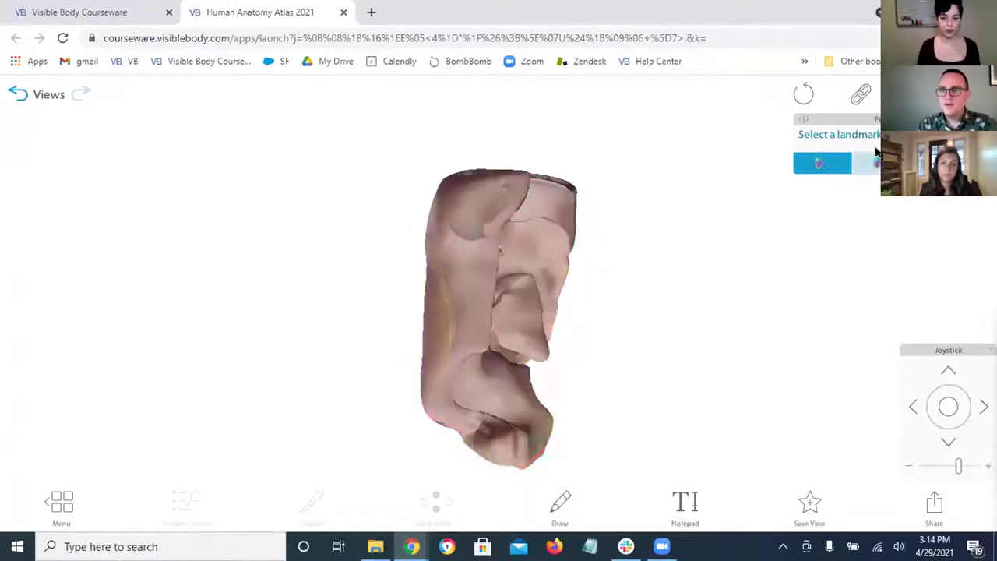
pyautogui.click(822, 164)
pyautogui.moveTo(623, 254); pyautogui.dragTo(771, 239)
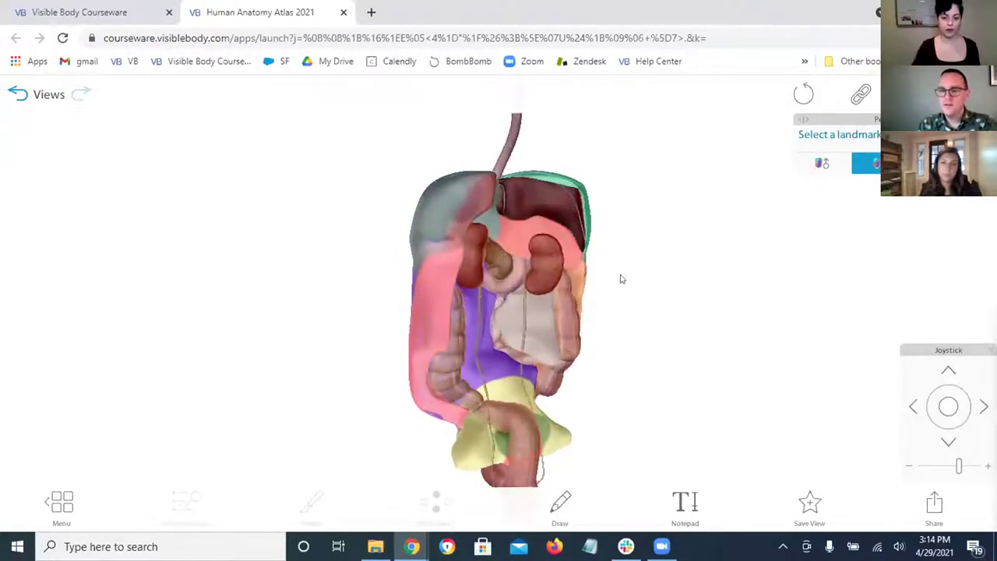
pyautogui.moveTo(621, 278); pyautogui.dragTo(434, 241)
pyautogui.moveTo(587, 229); pyautogui.dragTo(351, 226)
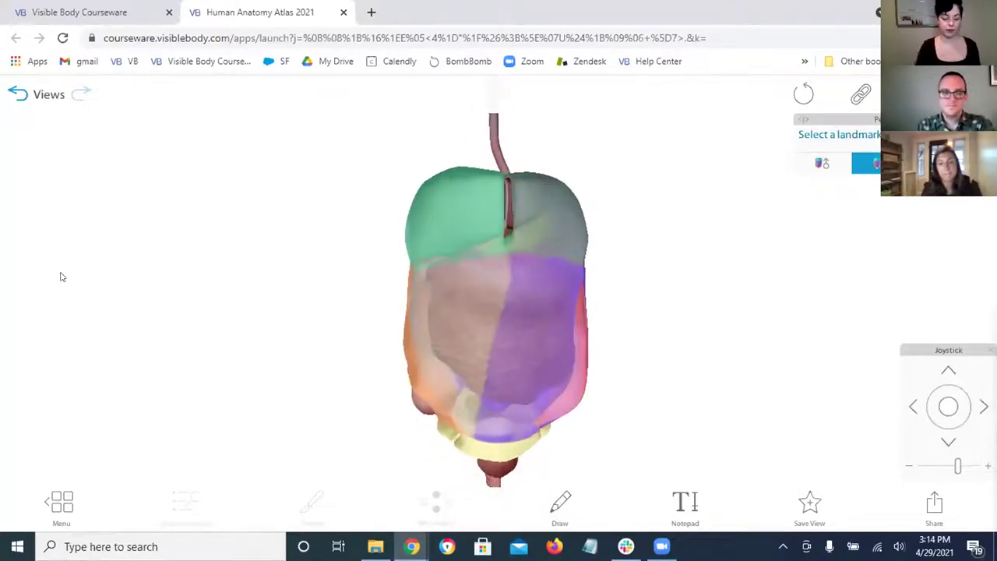
# - Leave the peritoneum model and open the Phrenic Nerves view from the Nervous System Views
pyautogui.click(66, 491)
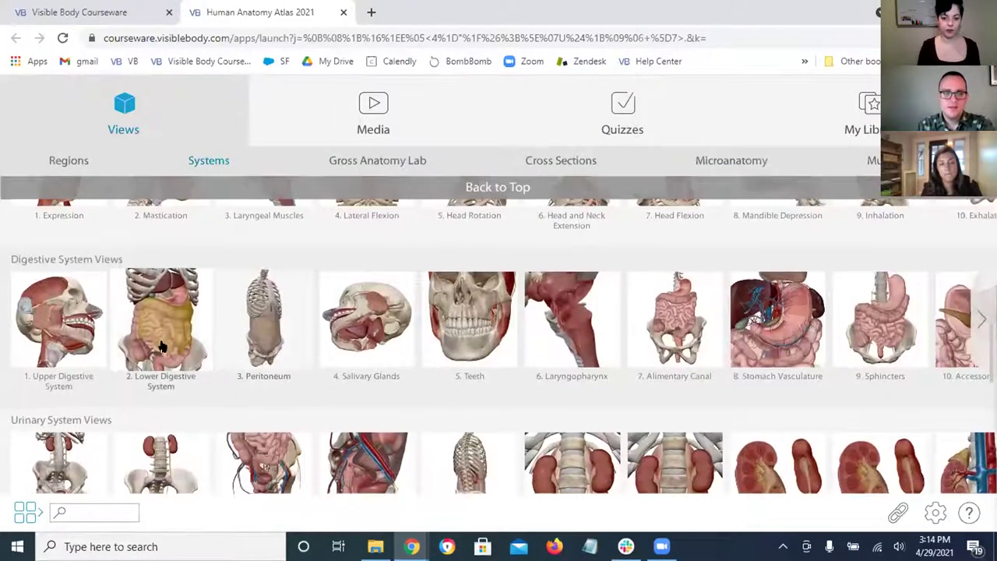
pyautogui.scroll(5, 160, 329)
pyautogui.scroll(3, 175, 407)
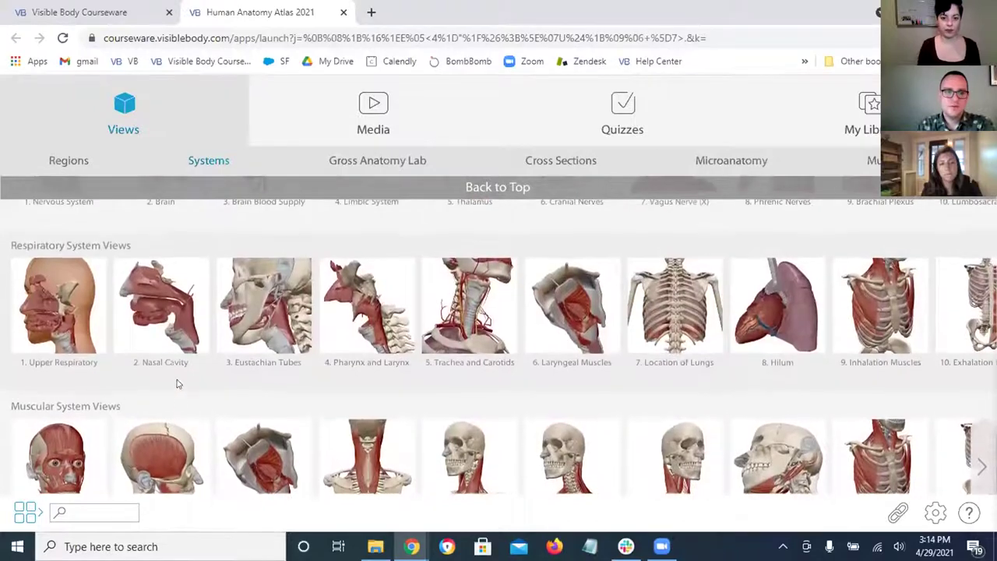
pyautogui.scroll(1, 164, 428)
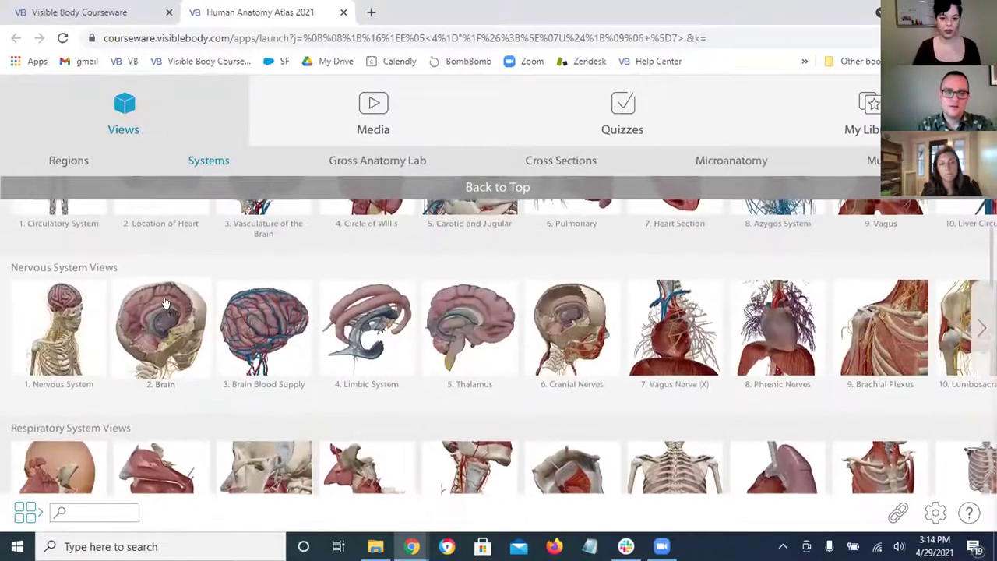
pyautogui.click(774, 316)
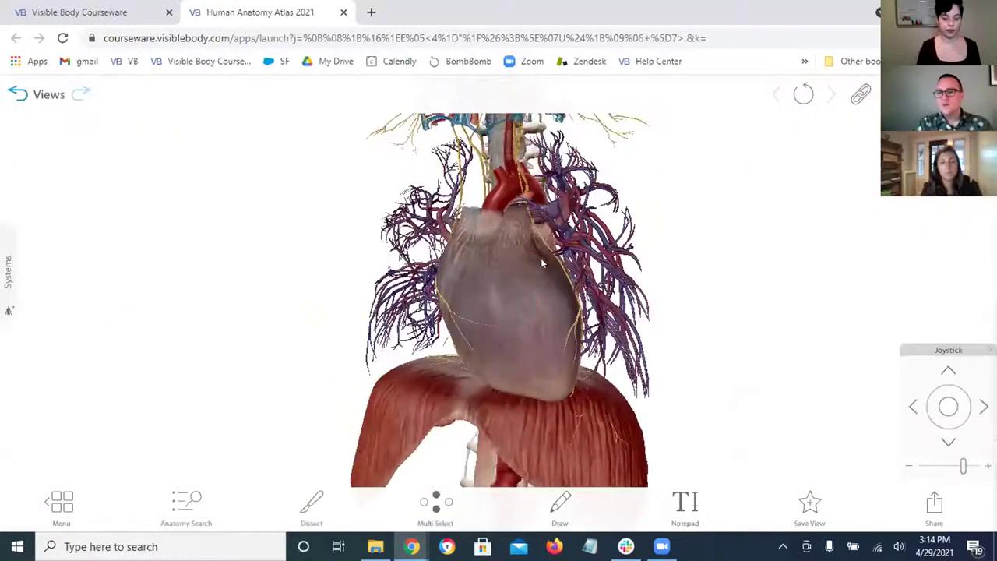
# - Select the fibrous pericardium around the heart and examine it up close
pyautogui.scroll(4, 504, 334)
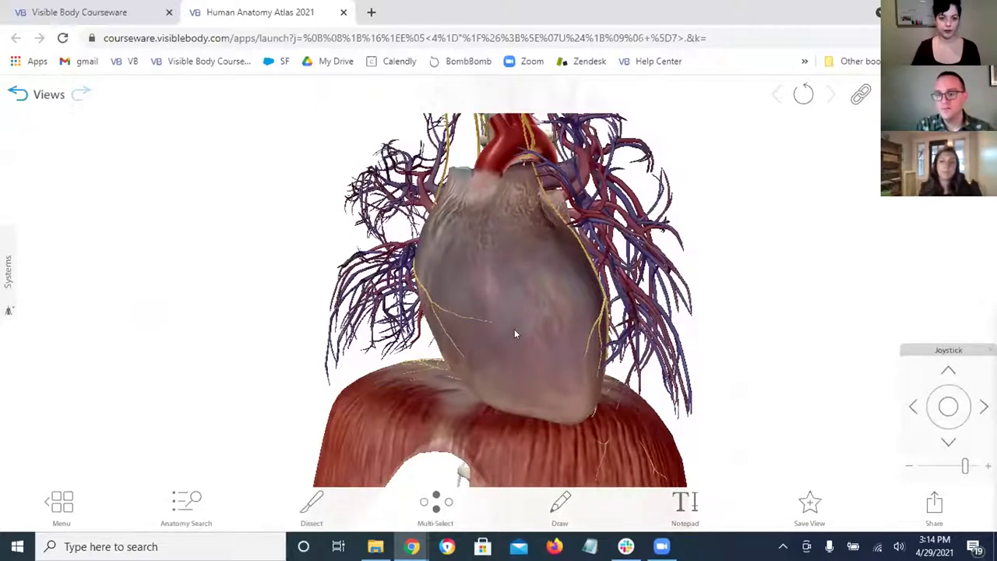
pyautogui.click(517, 250)
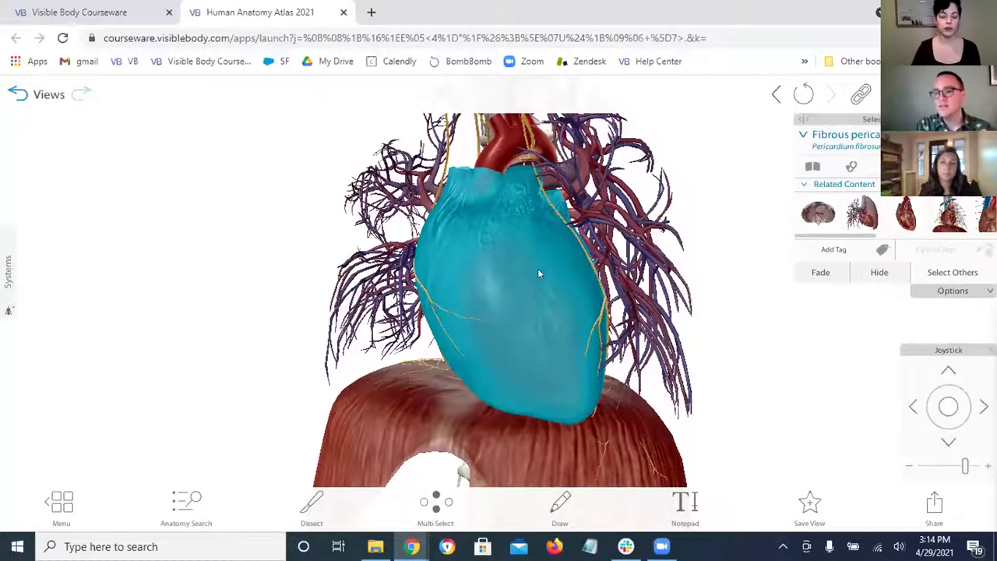
pyautogui.scroll(3, 538, 268)
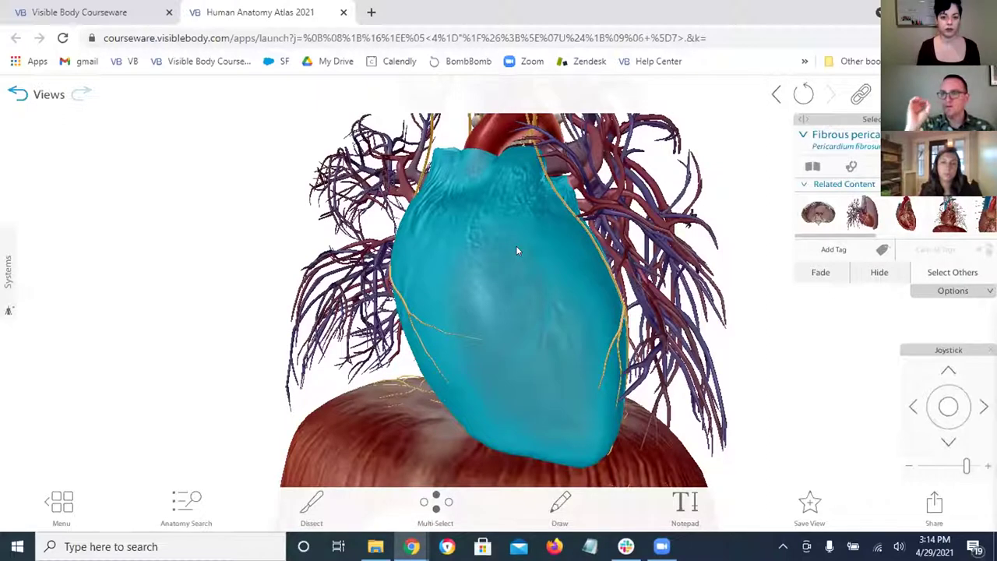
# - Hide the fibrous pericardium and the serous pericardium layer beneath it, then select the epicardium layer around the heart
pyautogui.click(878, 272)
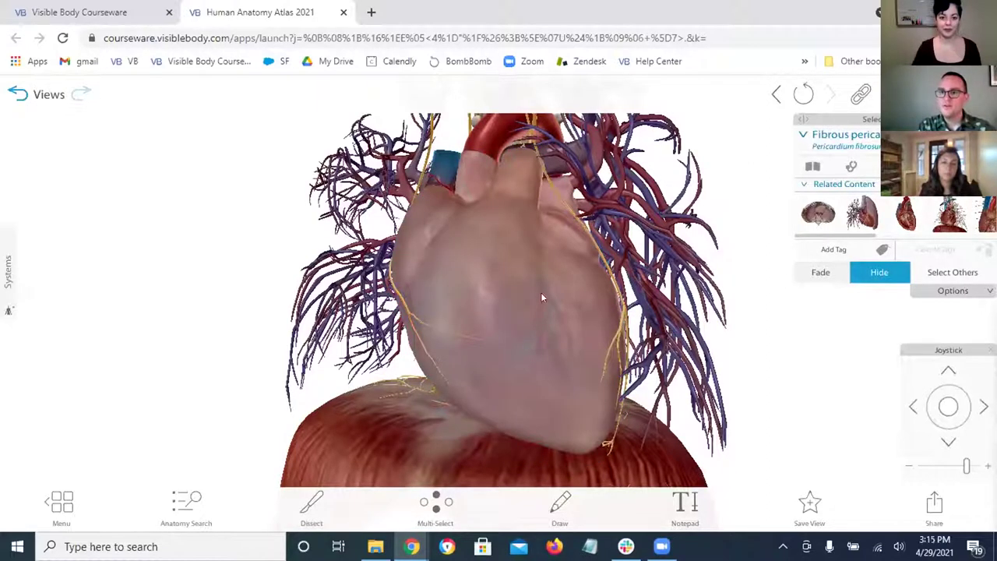
pyautogui.click(540, 294)
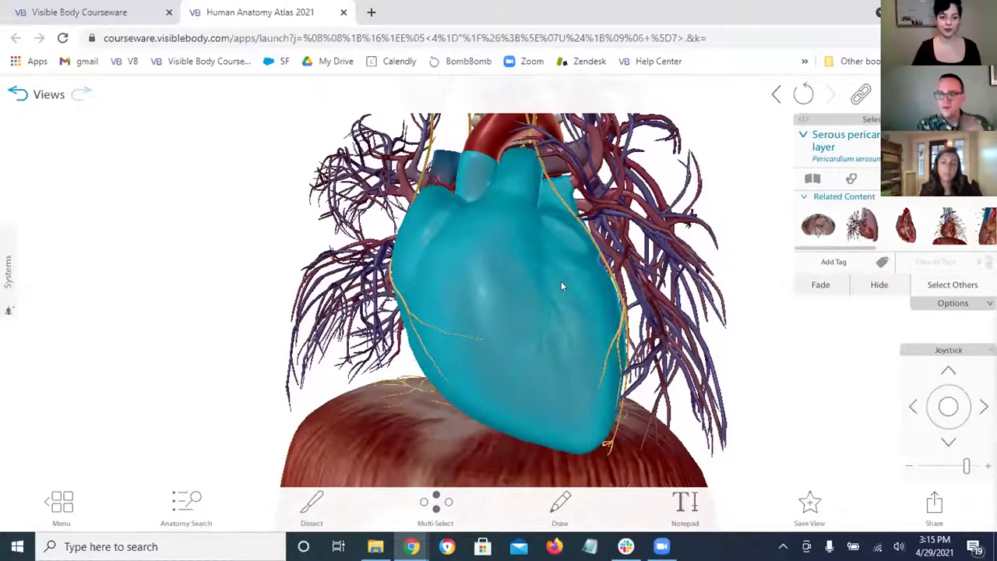
pyautogui.click(877, 286)
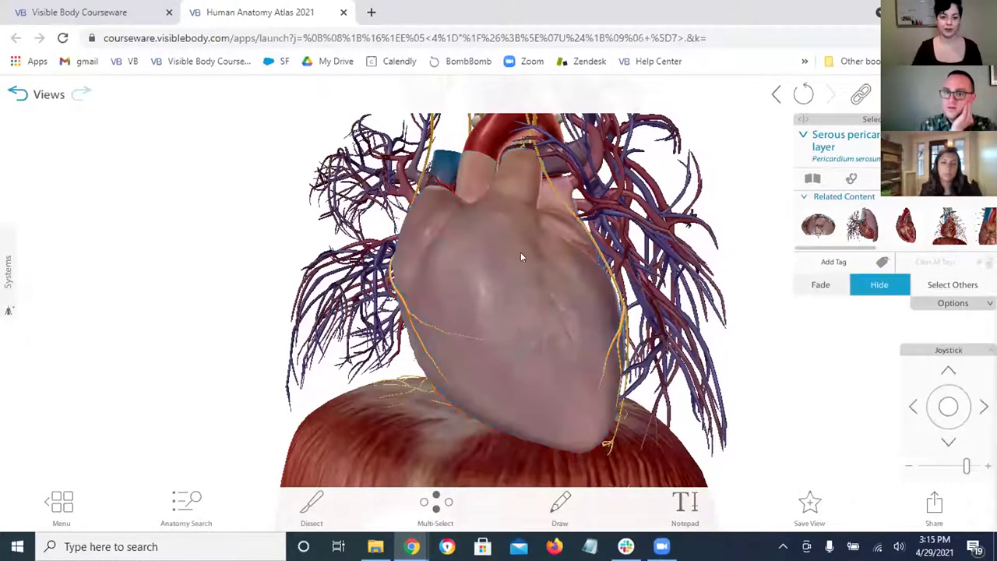
pyautogui.click(540, 251)
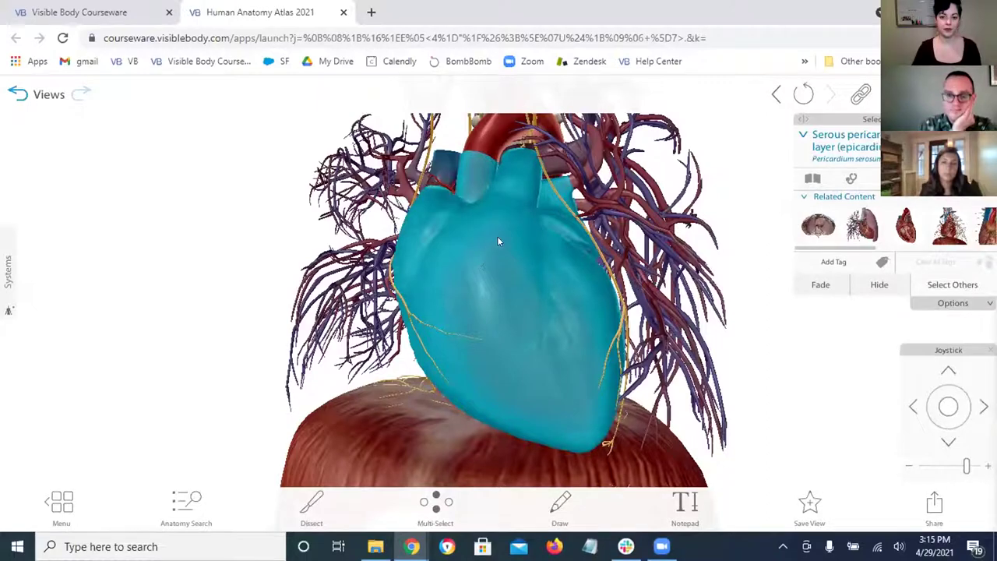
# - Select the phrenic nerve running beside the heart and examine its branches up close and from a turned angle
pyautogui.moveTo(424, 297); pyautogui.dragTo(515, 283)
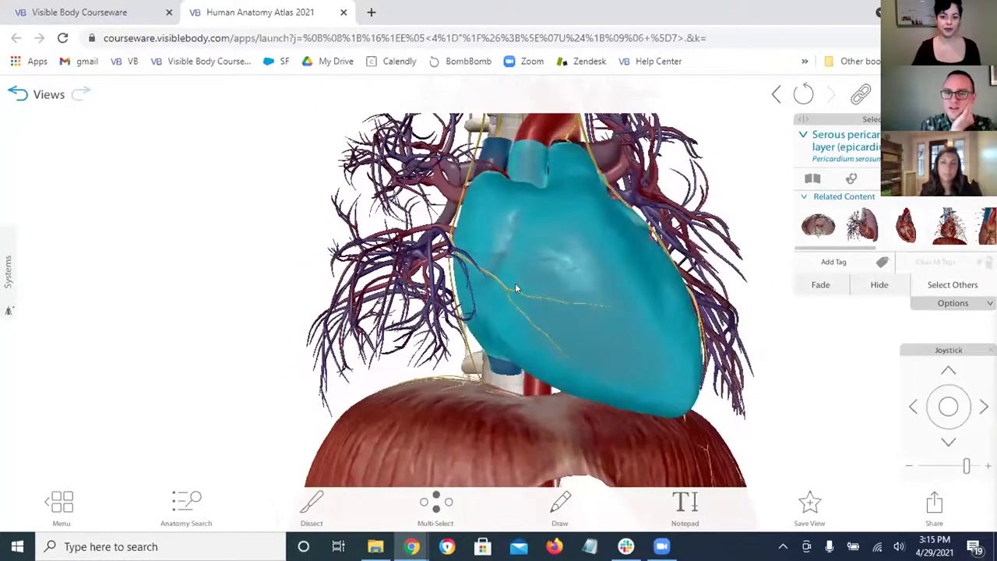
pyautogui.scroll(5, 514, 283)
pyautogui.click(490, 282)
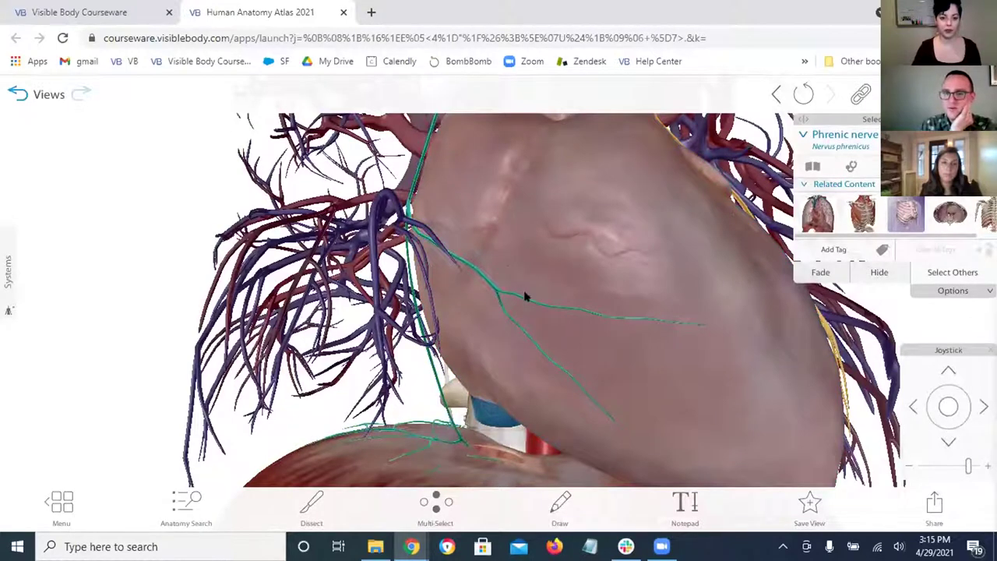
pyautogui.scroll(-3, 491, 282)
pyautogui.moveTo(481, 282); pyautogui.dragTo(447, 293)
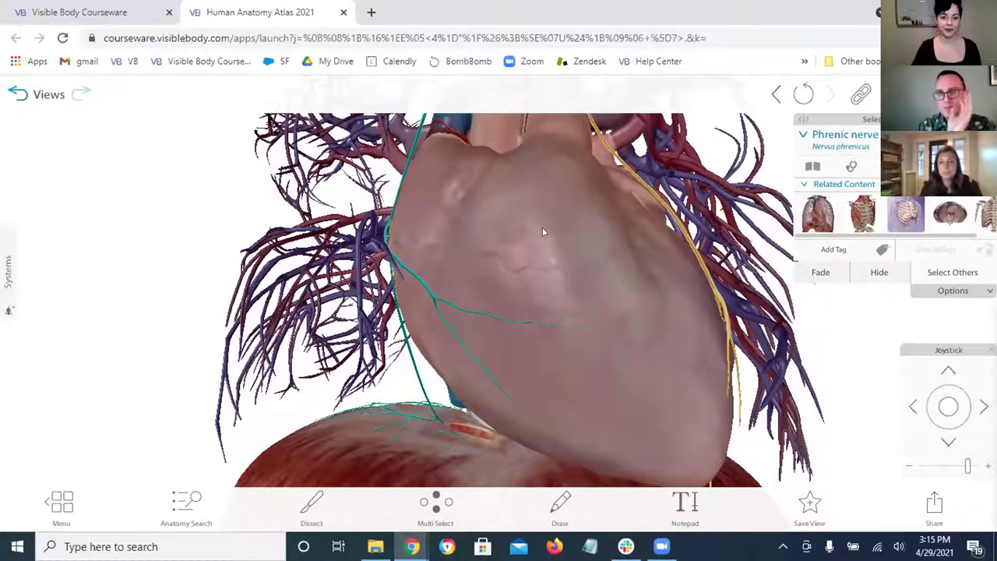
# - Leave the Phrenic Nerves view and open the saved view "testtesttest" from the library's favorites
pyautogui.click(62, 492)
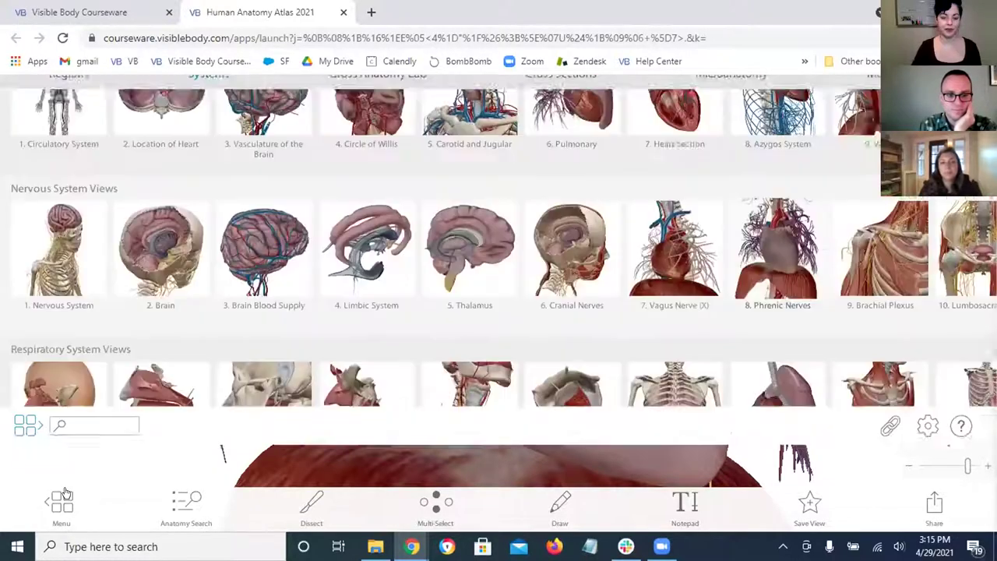
pyautogui.scroll(-5, 218, 234)
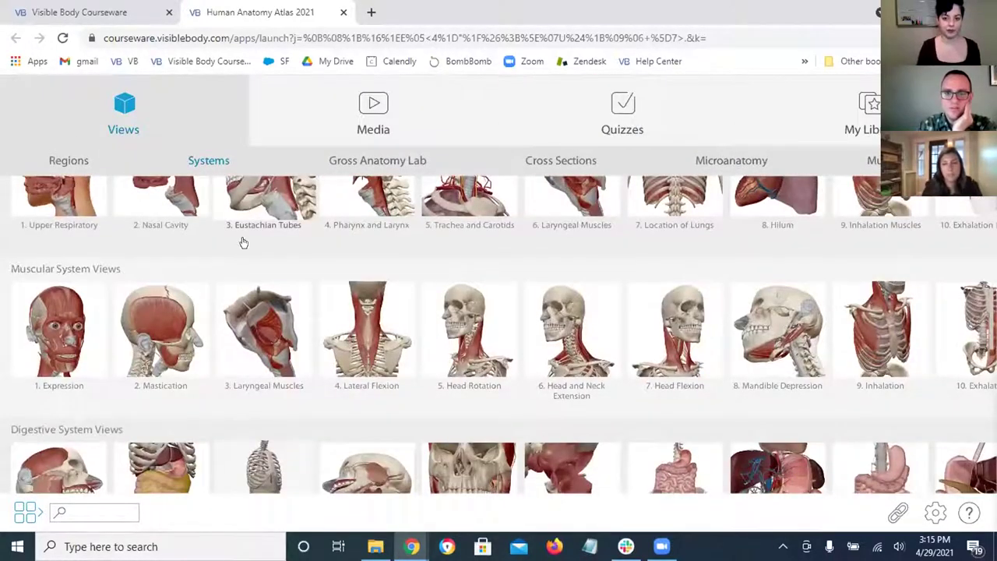
pyautogui.click(870, 106)
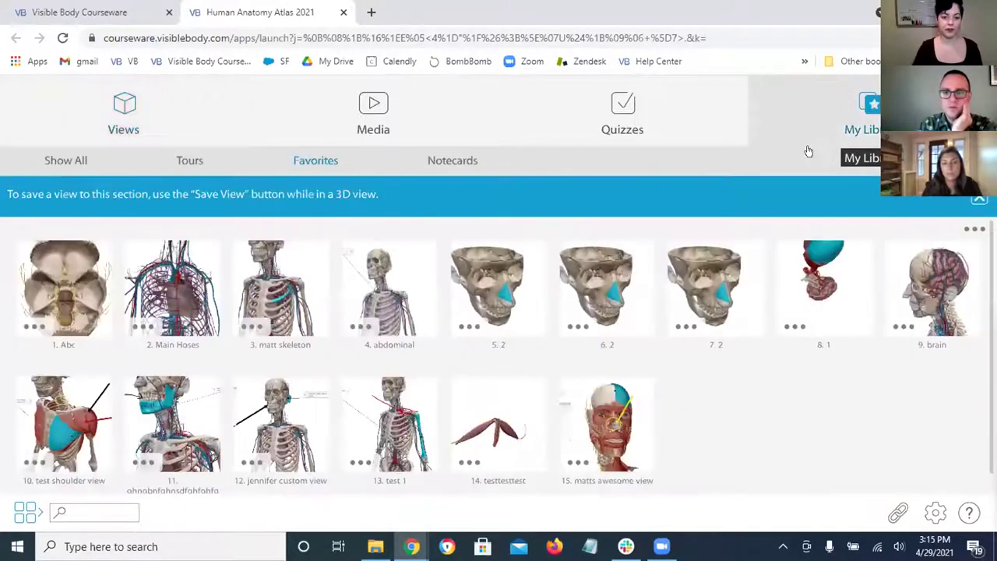
pyautogui.scroll(-1, 701, 382)
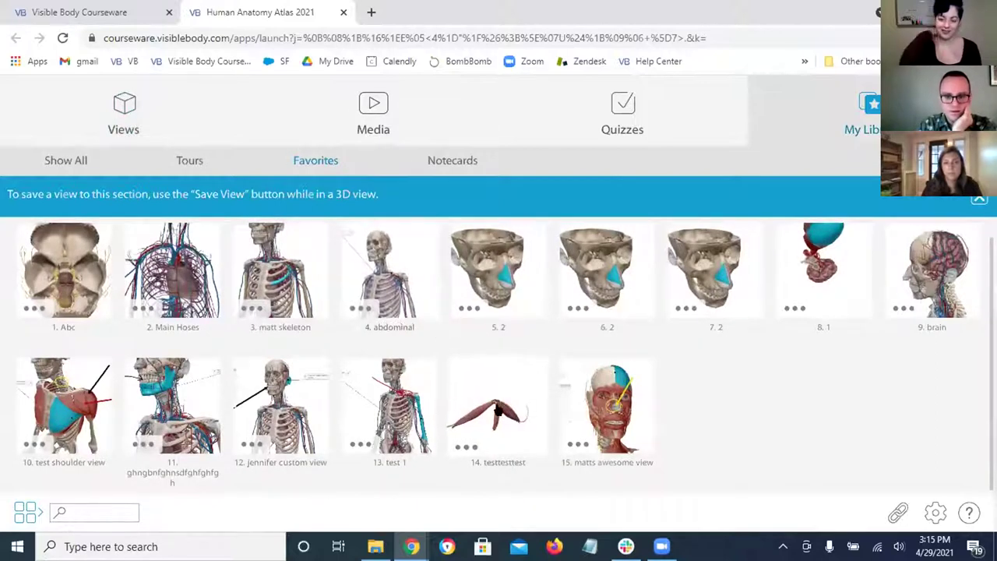
pyautogui.click(492, 410)
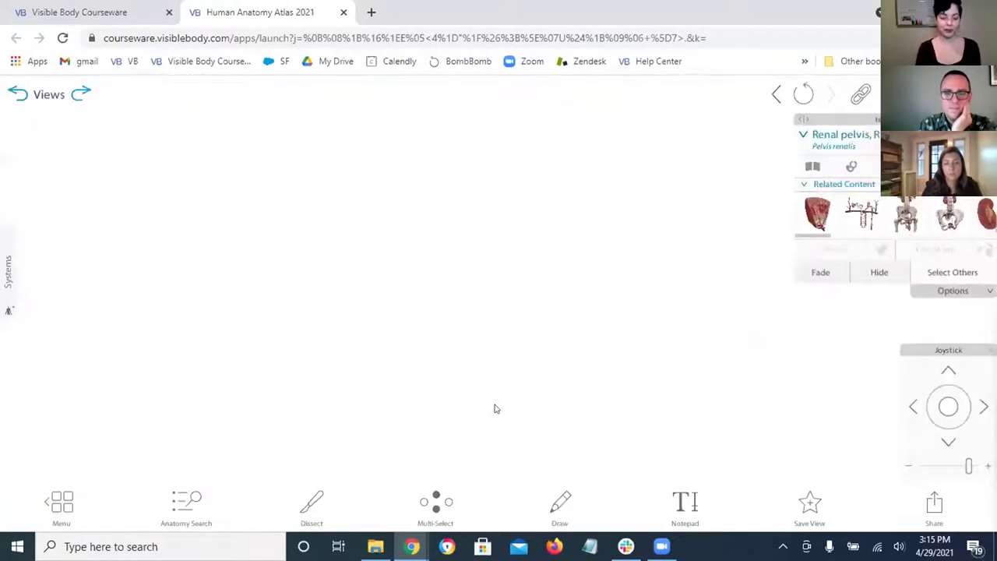
# - Select the left clitoral crus and the dorsal clitoral arteries, deep dorsal vein and dorsal nerves one after another to identify them
pyautogui.click(543, 344)
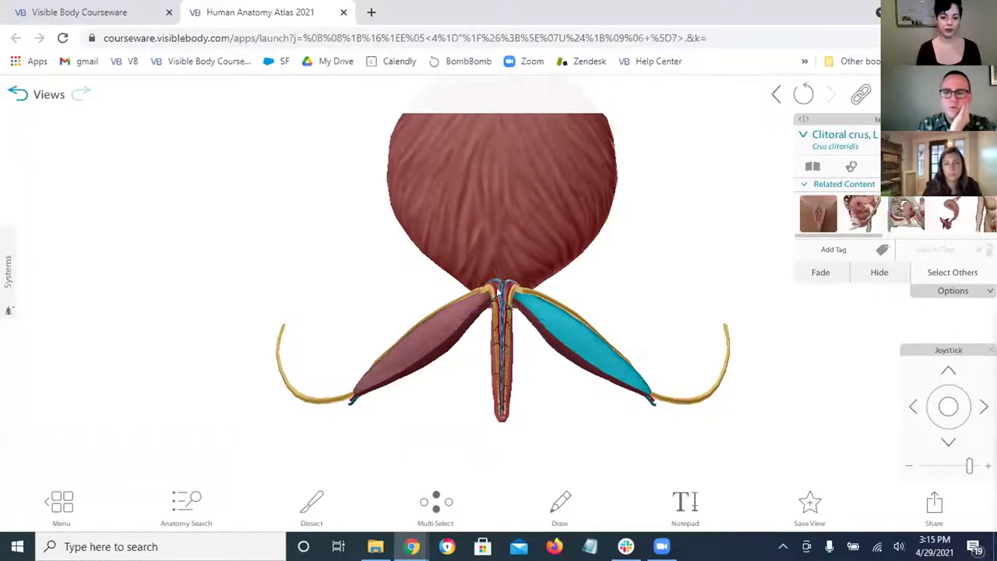
pyautogui.scroll(5, 497, 290)
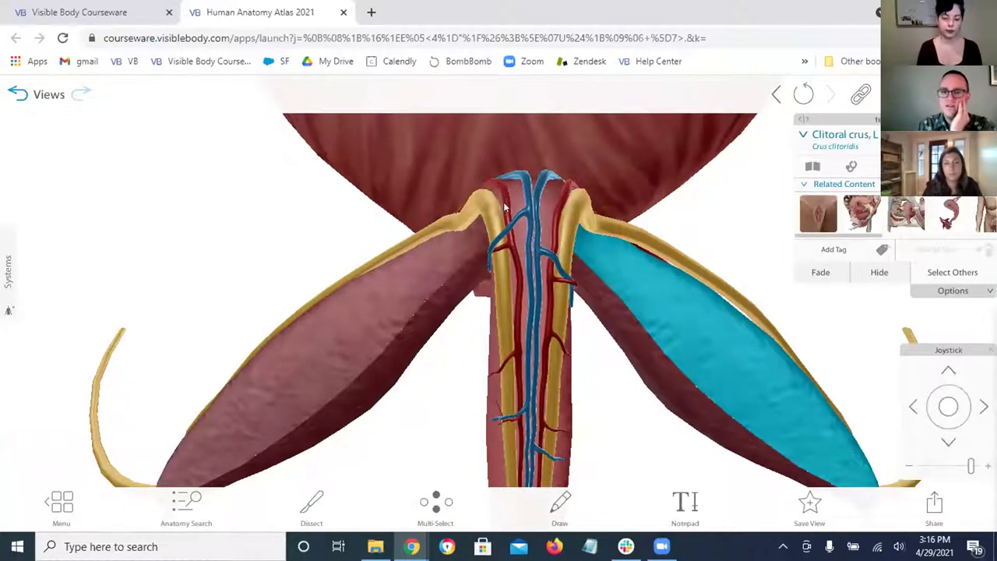
pyautogui.click(483, 210)
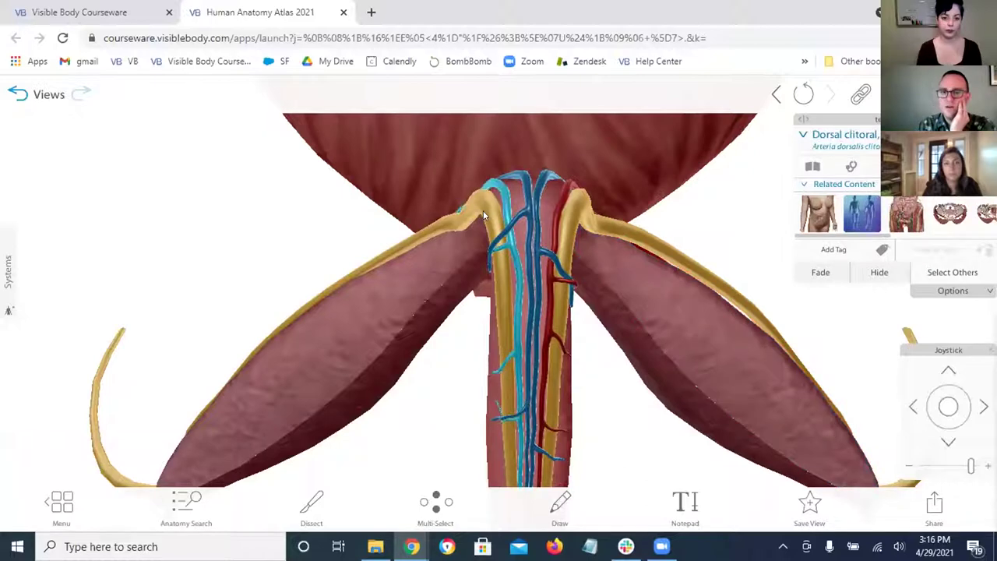
pyautogui.click(527, 204)
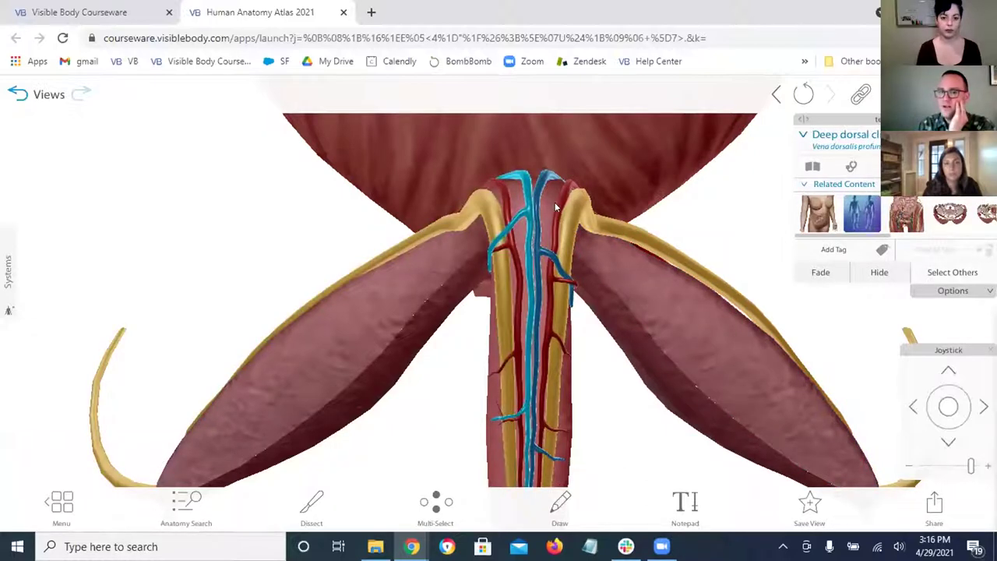
pyautogui.click(555, 205)
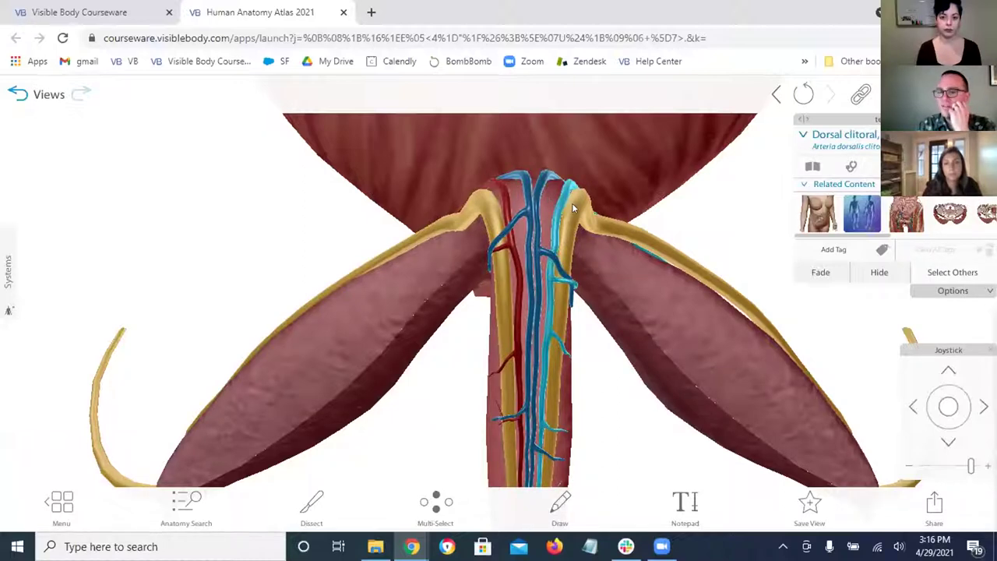
pyautogui.click(573, 208)
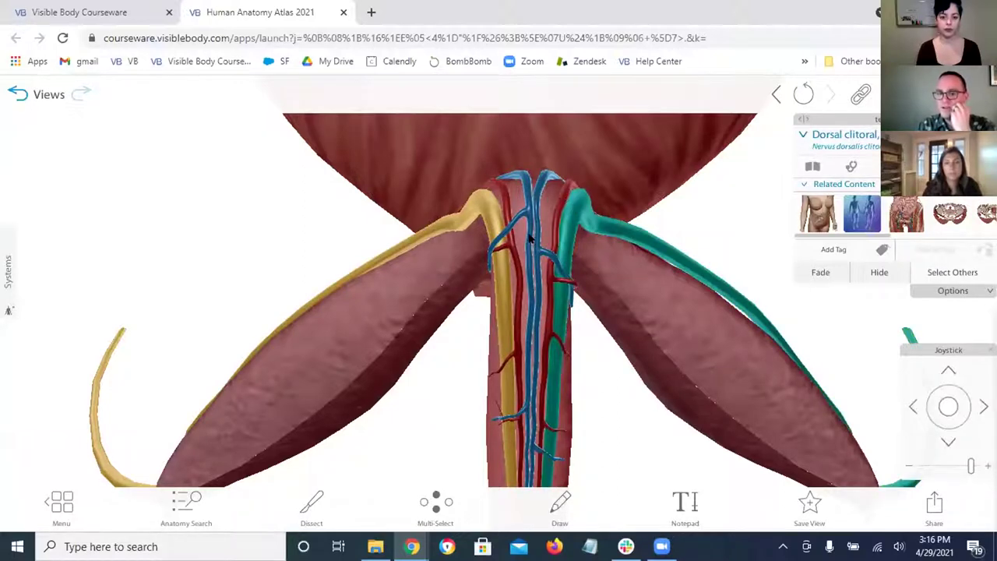
pyautogui.click(504, 226)
pyautogui.click(491, 215)
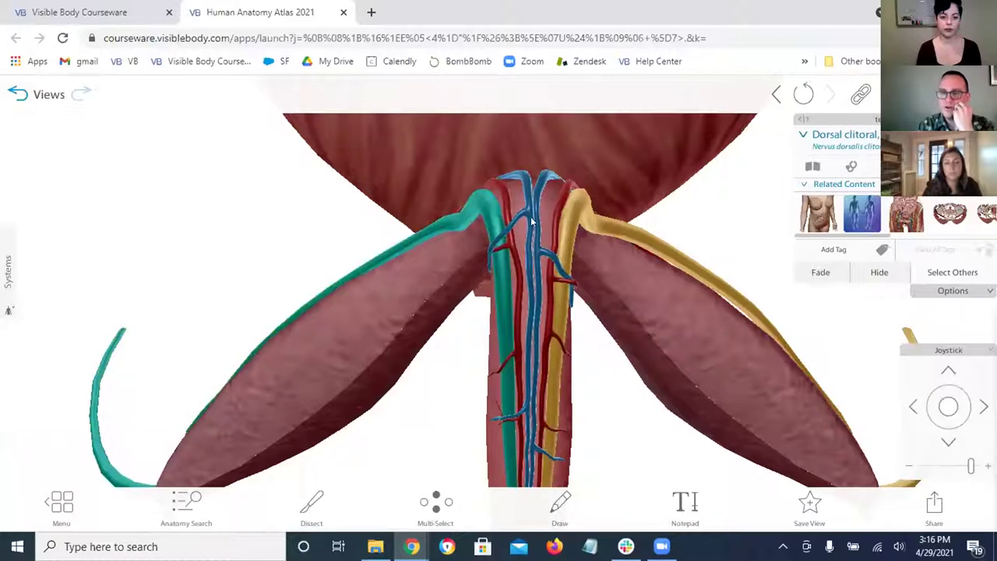
# - Select the other deep dorsal clitoral vein, read its definition and close the definition again
pyautogui.click(517, 209)
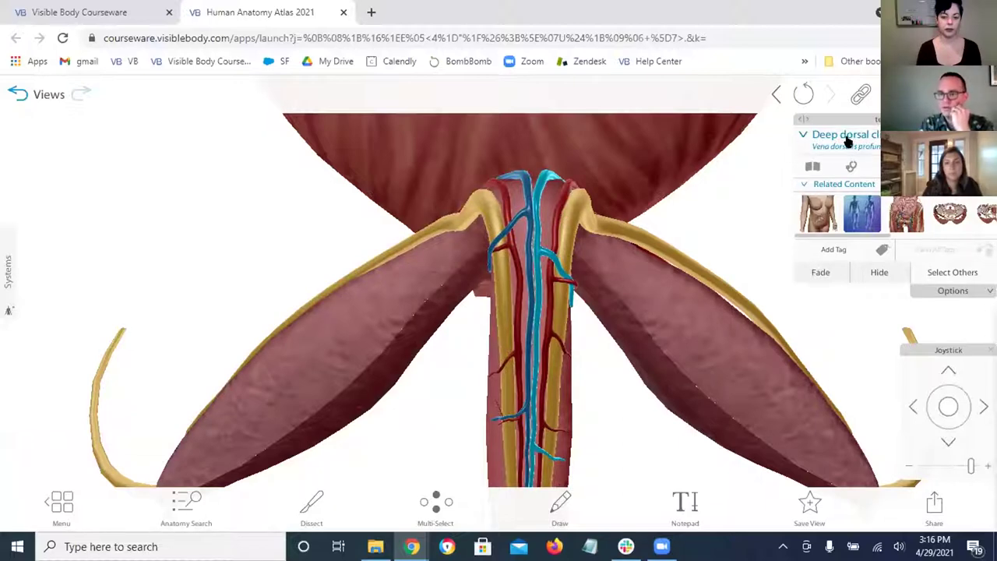
pyautogui.click(812, 166)
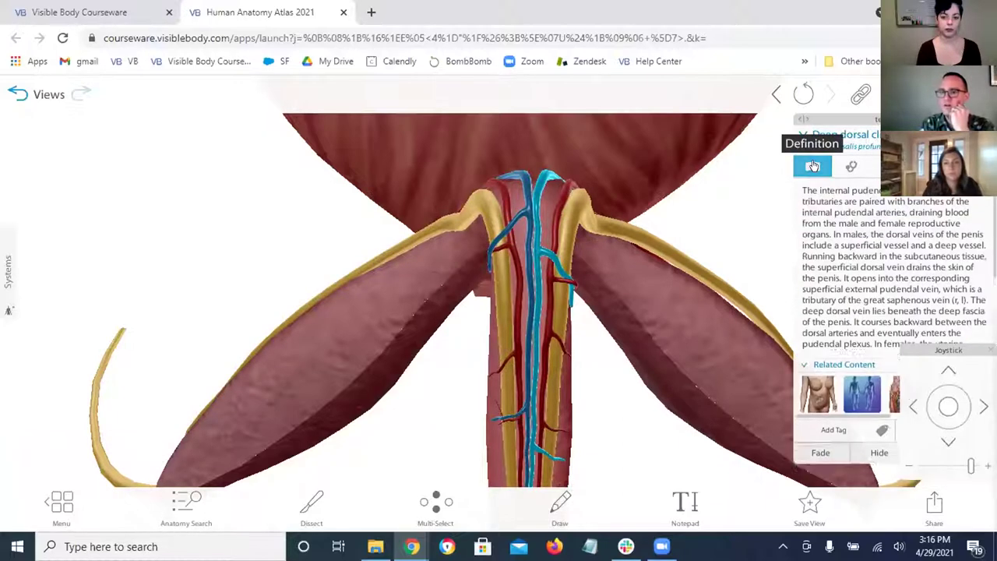
pyautogui.click(812, 166)
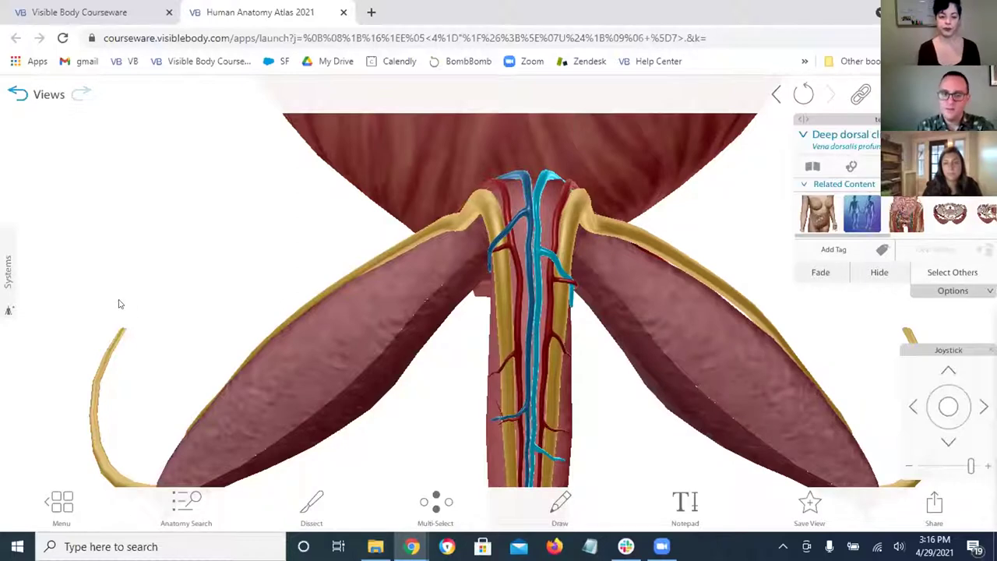
# - Leave the saved view and open the animated Shoulder Flexion model from the Shoulder group of the muscle action views
pyautogui.click(60, 501)
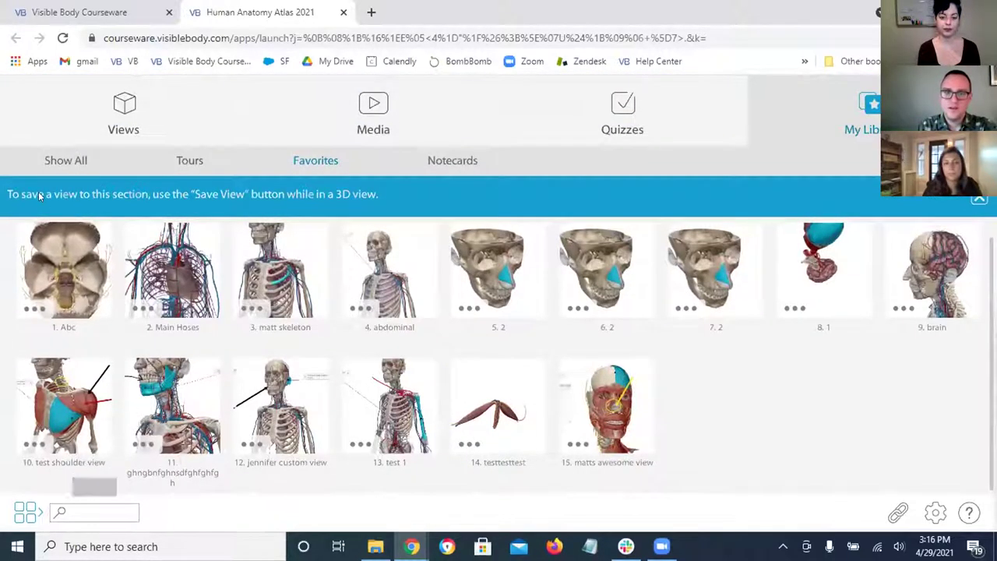
pyautogui.click(116, 104)
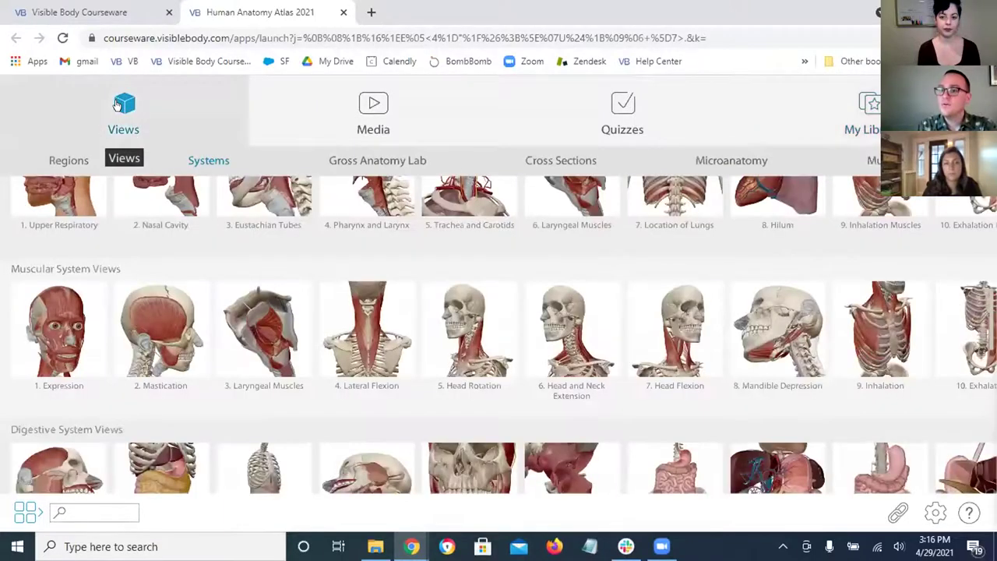
pyautogui.click(876, 156)
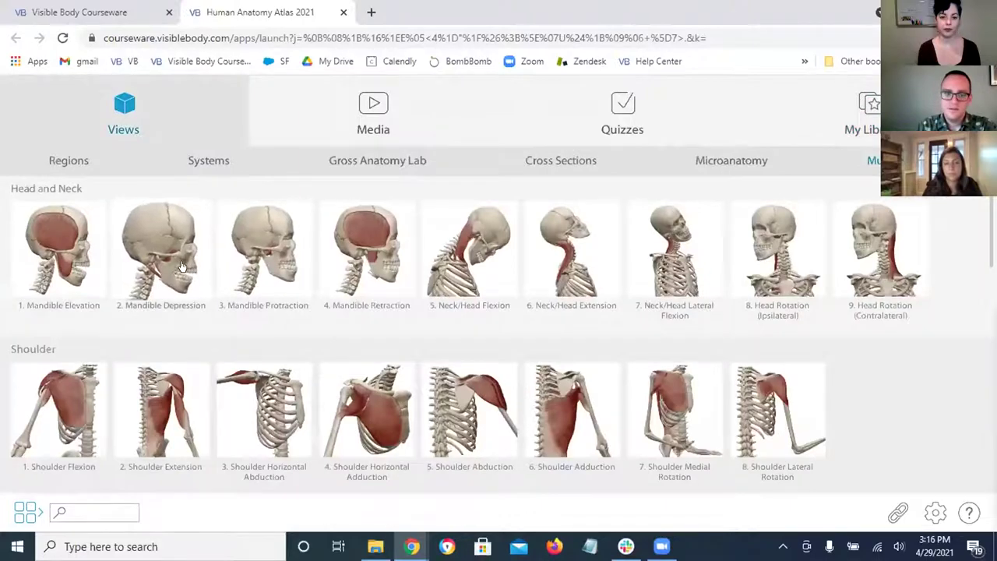
pyautogui.scroll(-1, 177, 261)
pyautogui.click(27, 340)
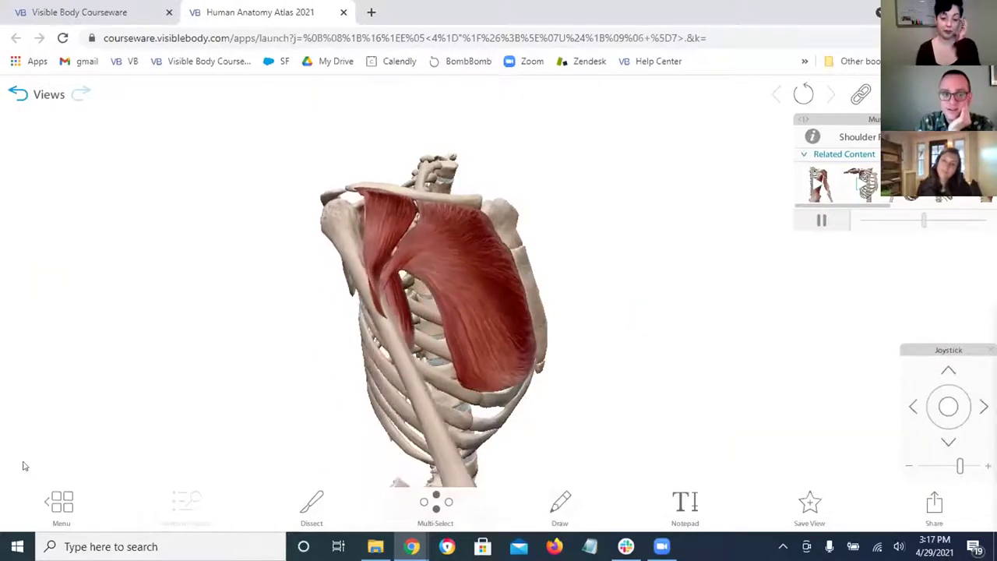
# - Leave the Shoulder Flexion model, look over the muscle action views and show the Regional Views
pyautogui.click(61, 501)
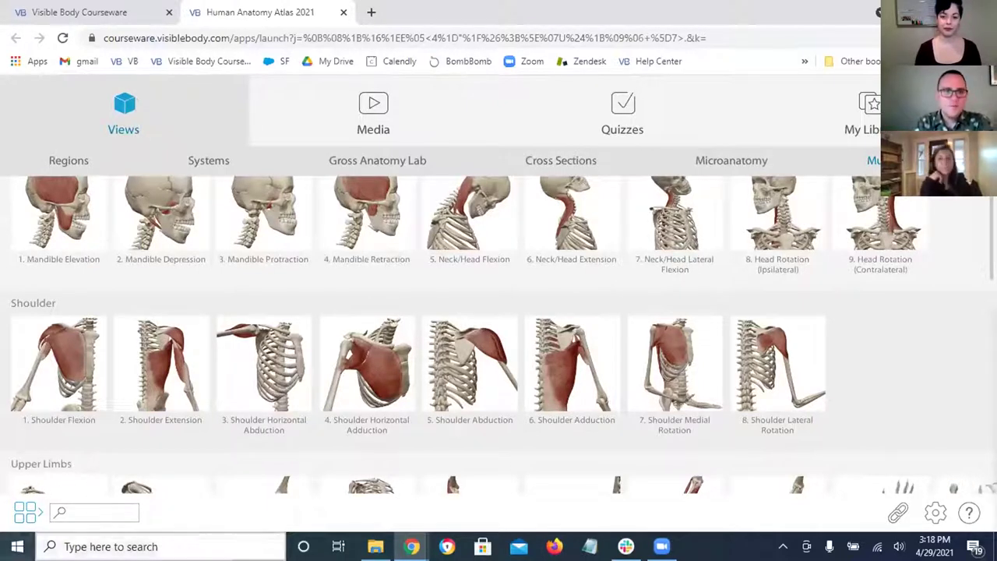
pyautogui.scroll(-1, 105, 285)
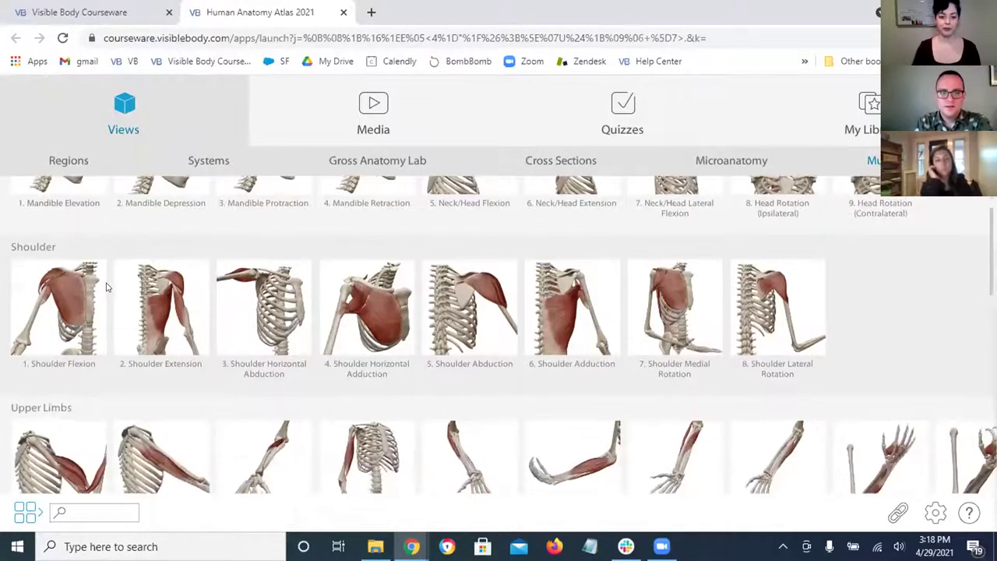
pyautogui.scroll(2, 106, 289)
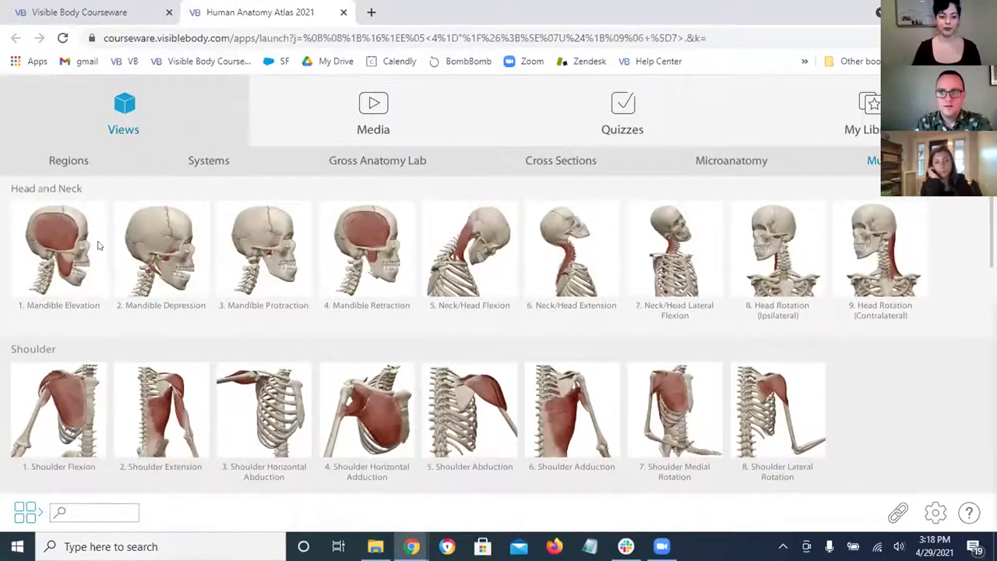
pyautogui.click(78, 162)
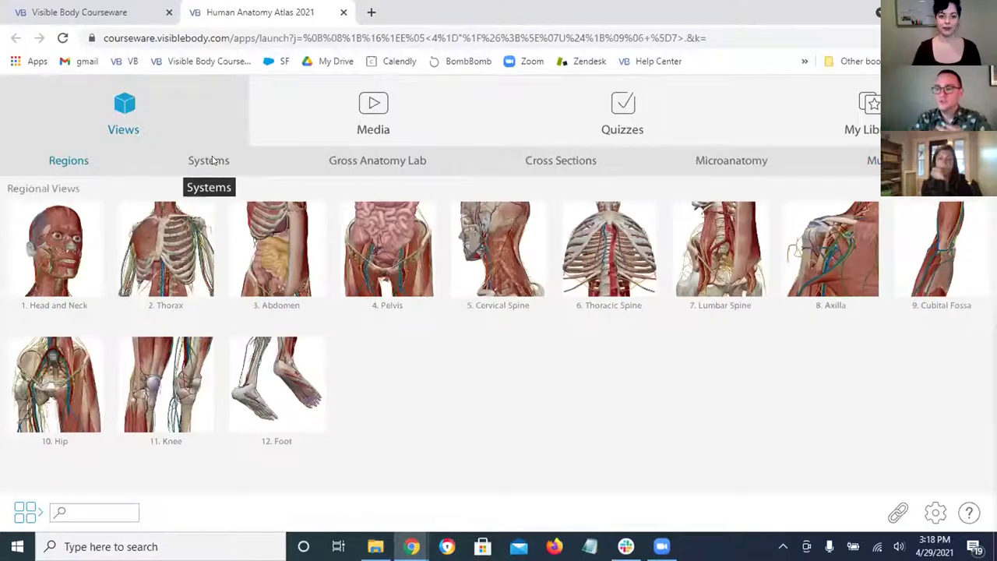
# - Open the Pulmonary view from the Circulatory System Views and display the body systems selector beside the model
pyautogui.click(211, 161)
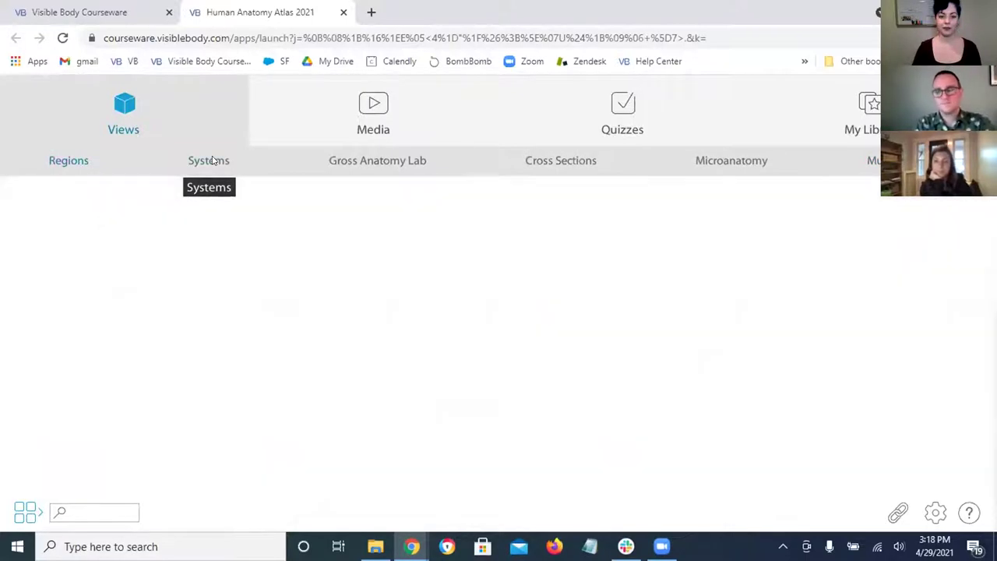
pyautogui.scroll(2, 183, 370)
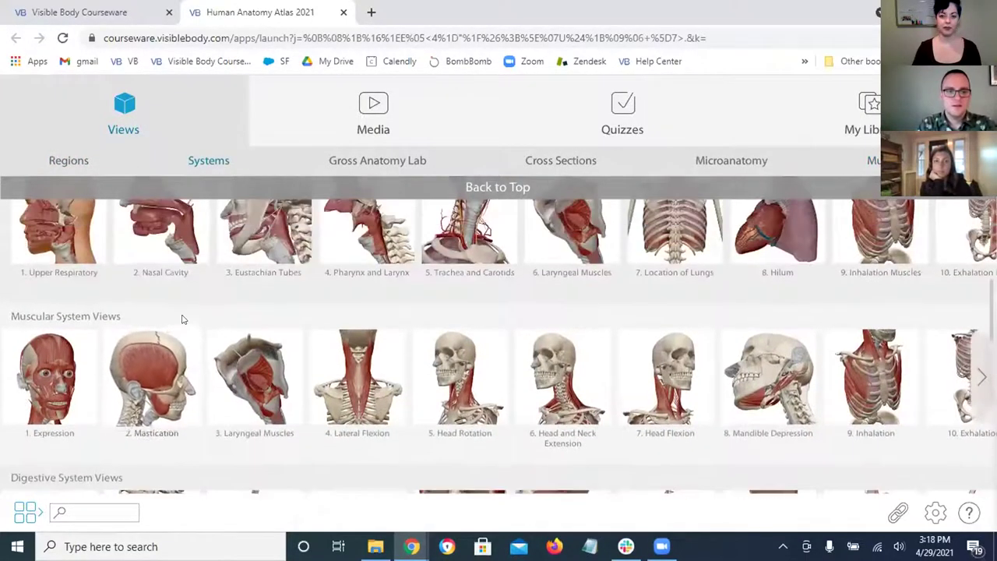
pyautogui.scroll(3, 207, 270)
pyautogui.scroll(3, 194, 396)
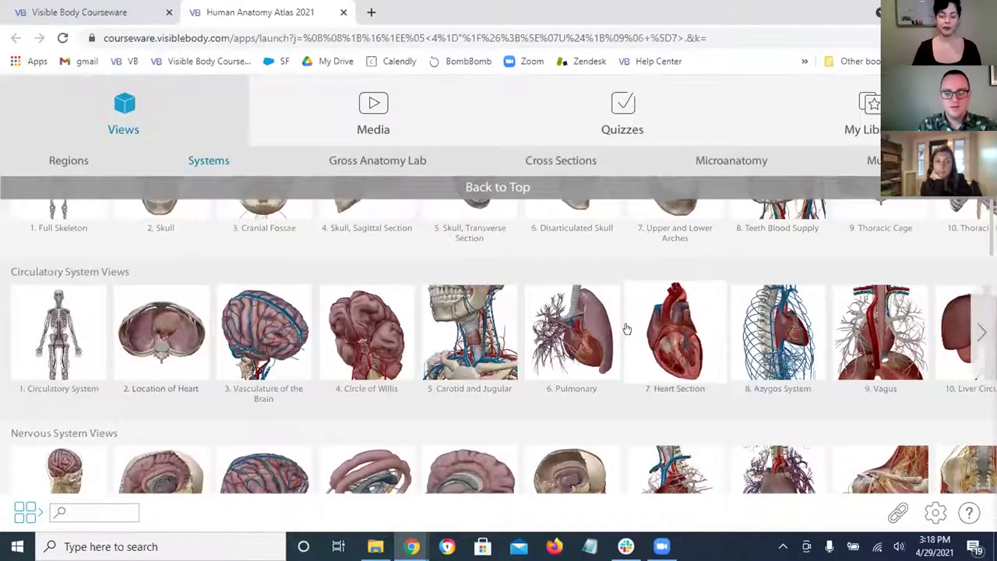
pyautogui.click(584, 322)
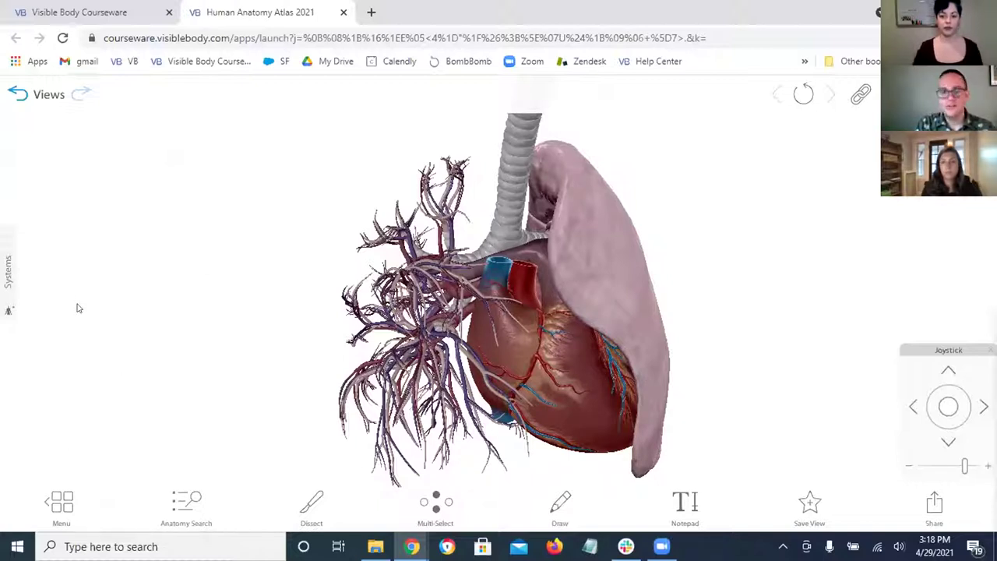
pyautogui.click(7, 272)
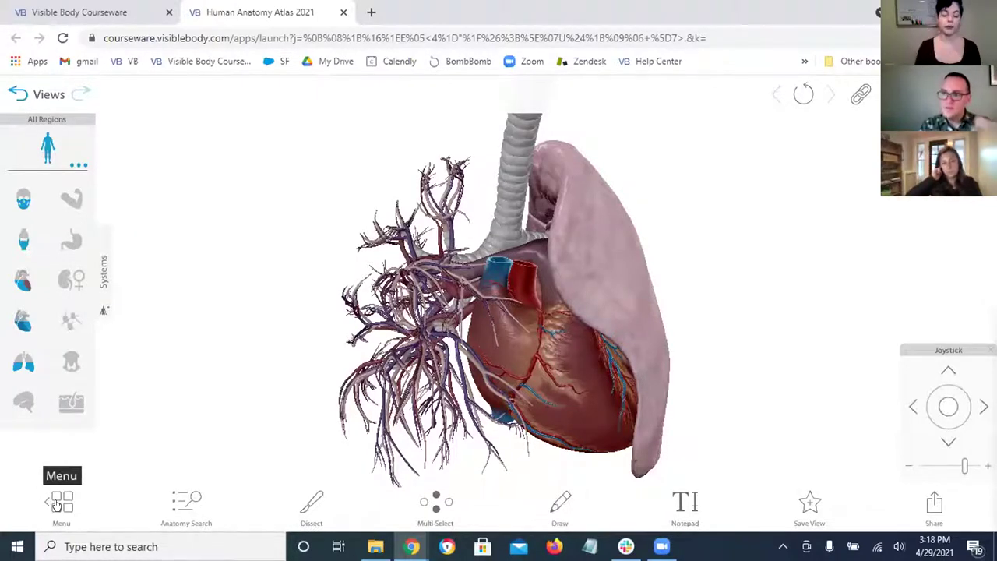
# - Add the muscular system to the Pulmonary model, remove it again and hide the body systems selector
pyautogui.click(102, 301)
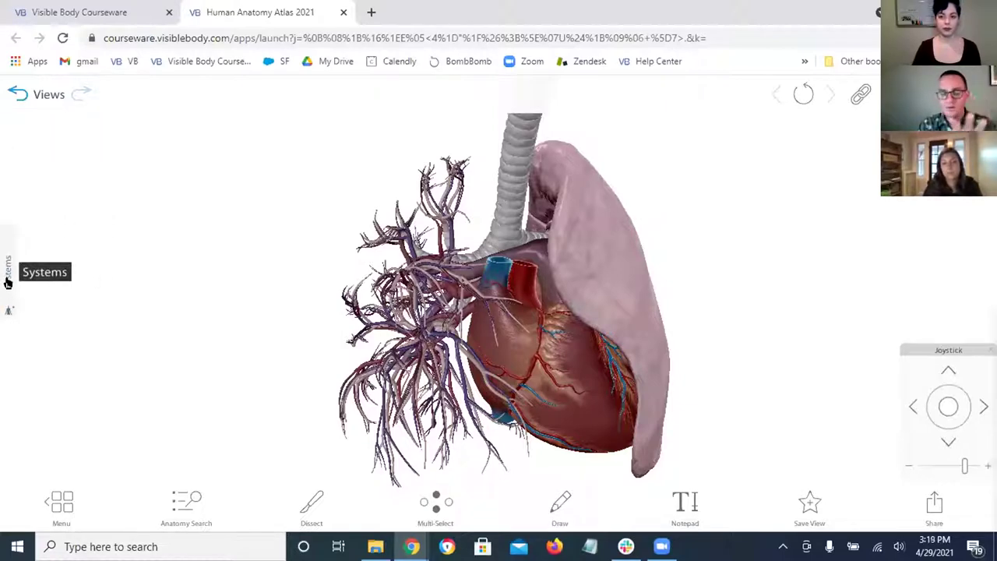
pyautogui.click(7, 282)
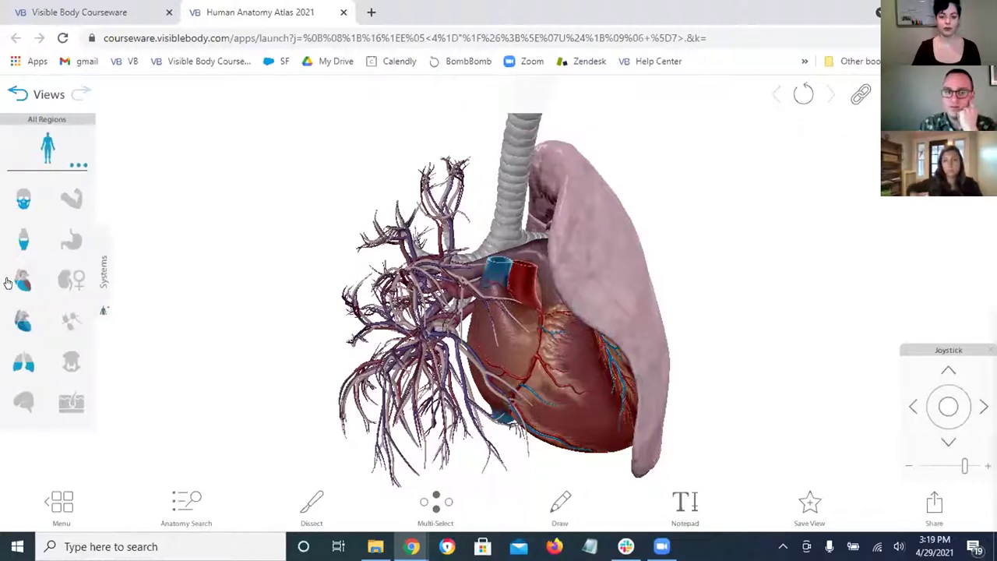
pyautogui.click(72, 199)
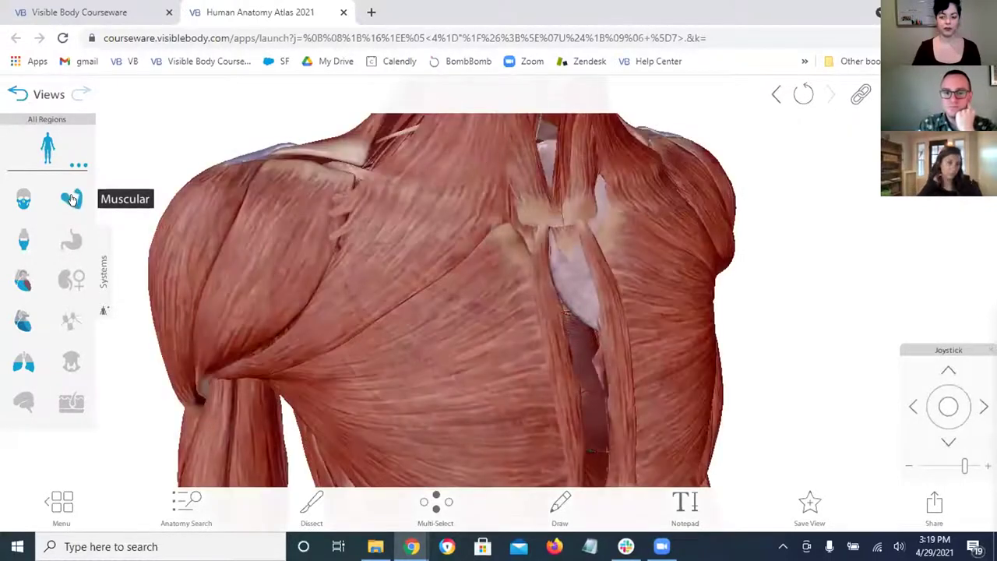
pyautogui.click(71, 200)
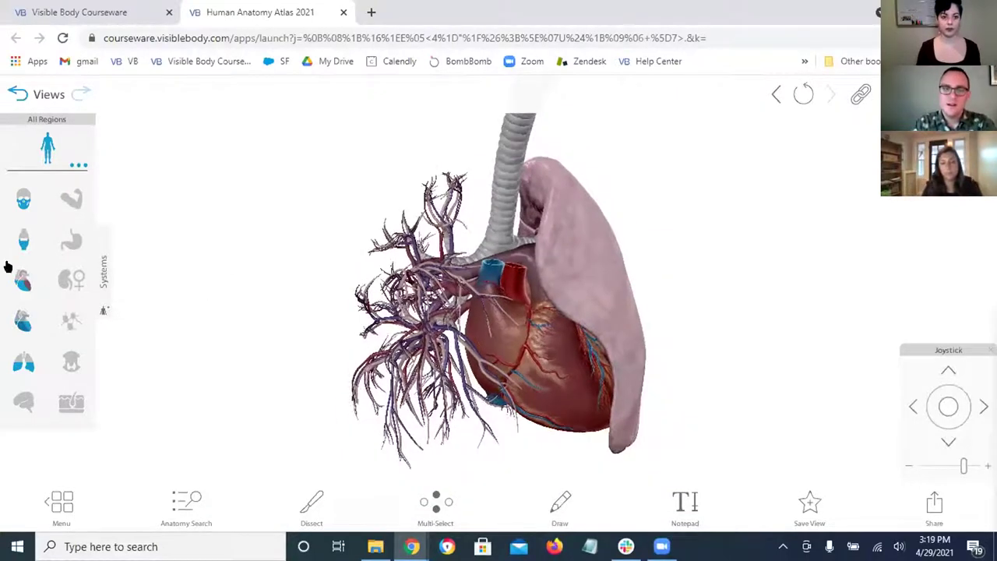
pyautogui.click(101, 269)
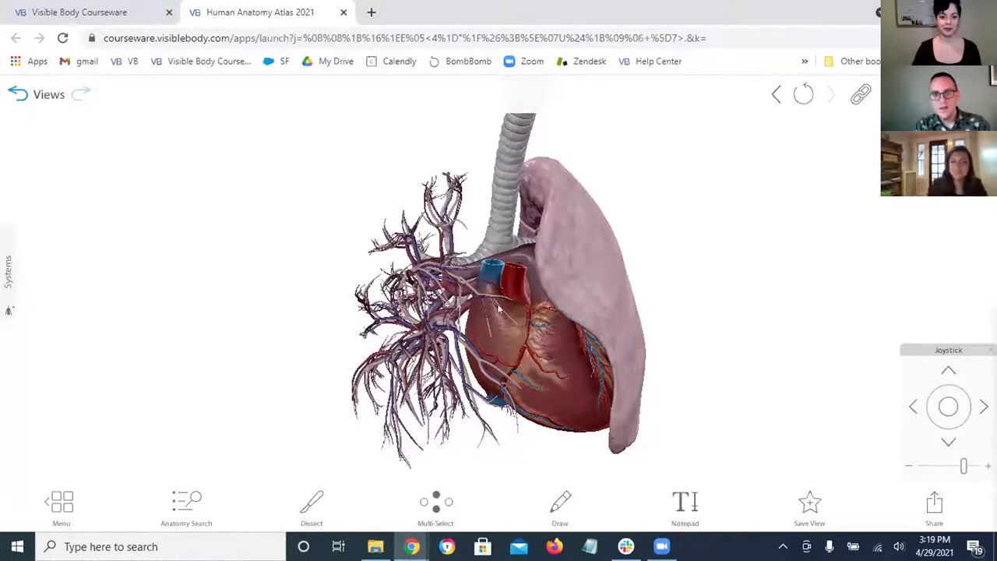
# - Select the right atrium on the Pulmonary model and look through its related content
pyautogui.click(514, 324)
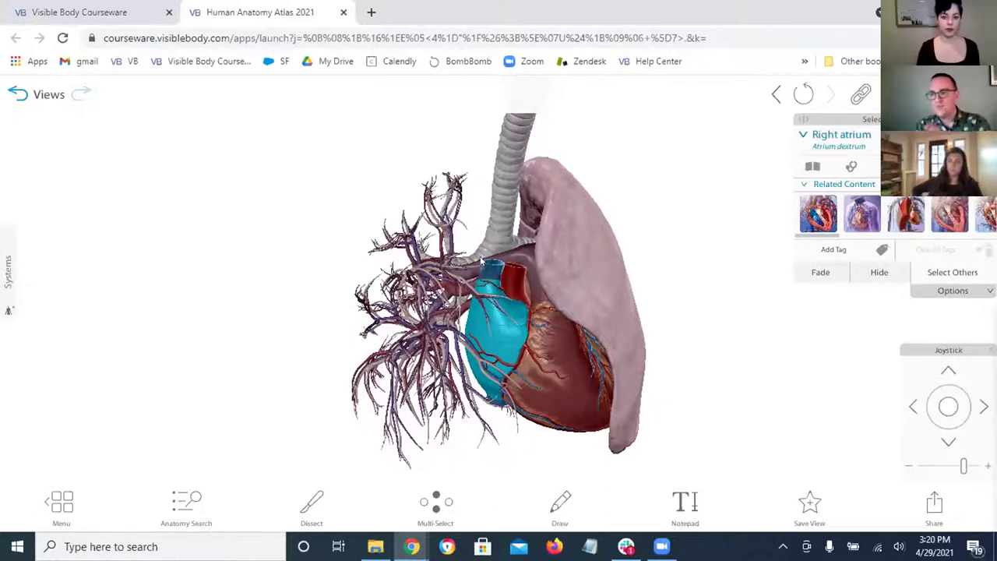
pyautogui.scroll(3, 516, 344)
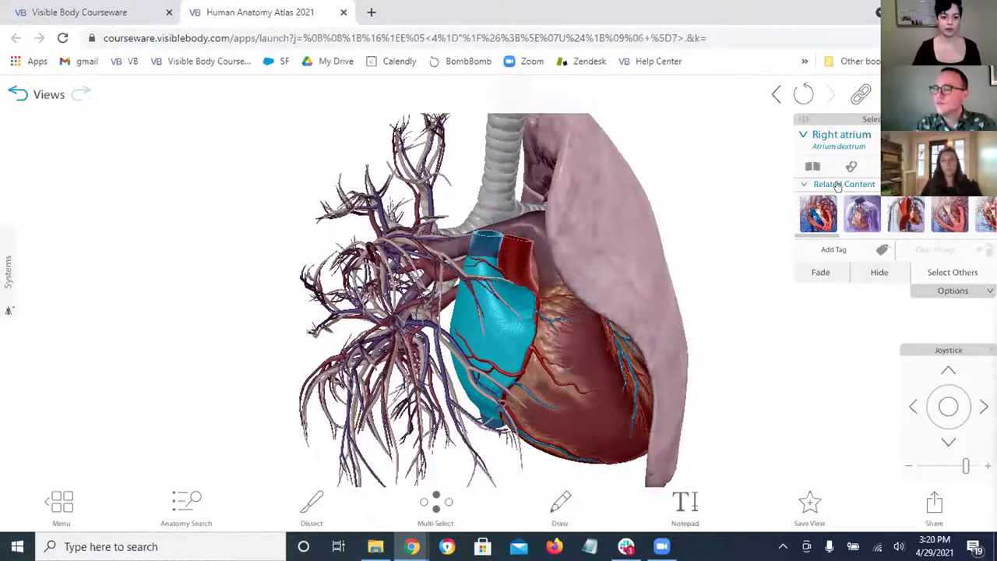
pyautogui.hscroll(2, 887, 222)
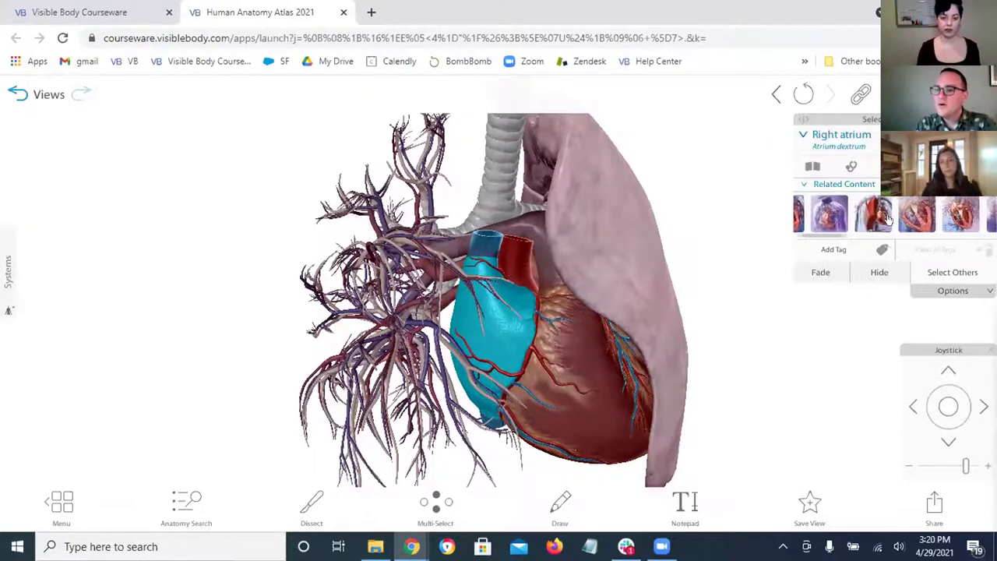
pyautogui.hscroll(-1, 864, 218)
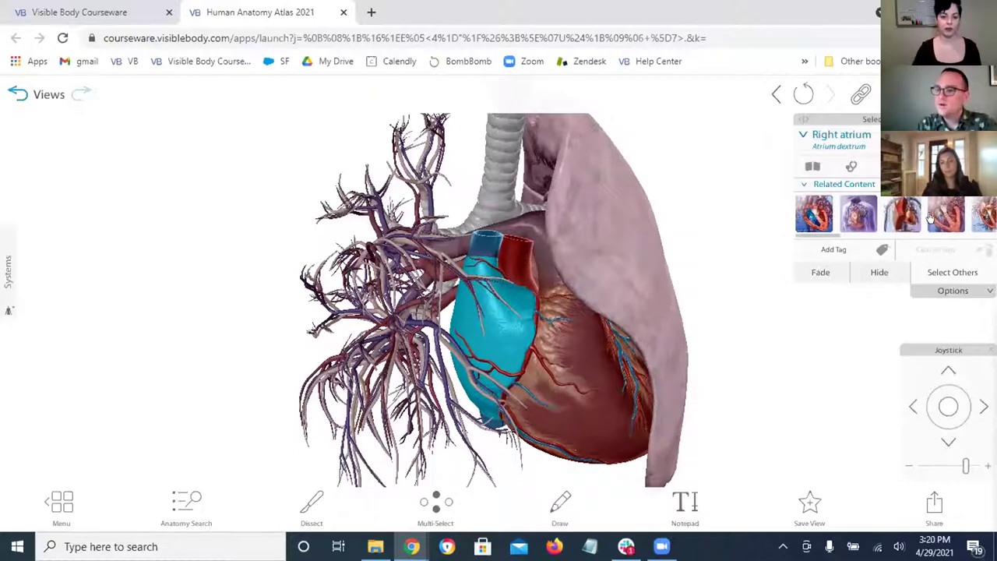
pyautogui.hscroll(5, 929, 219)
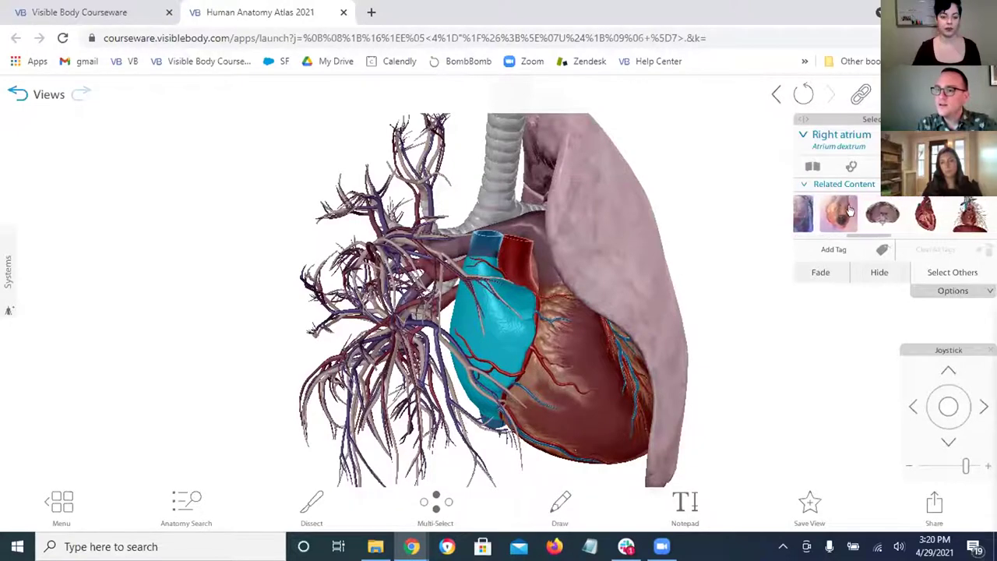
pyautogui.hscroll(1, 849, 212)
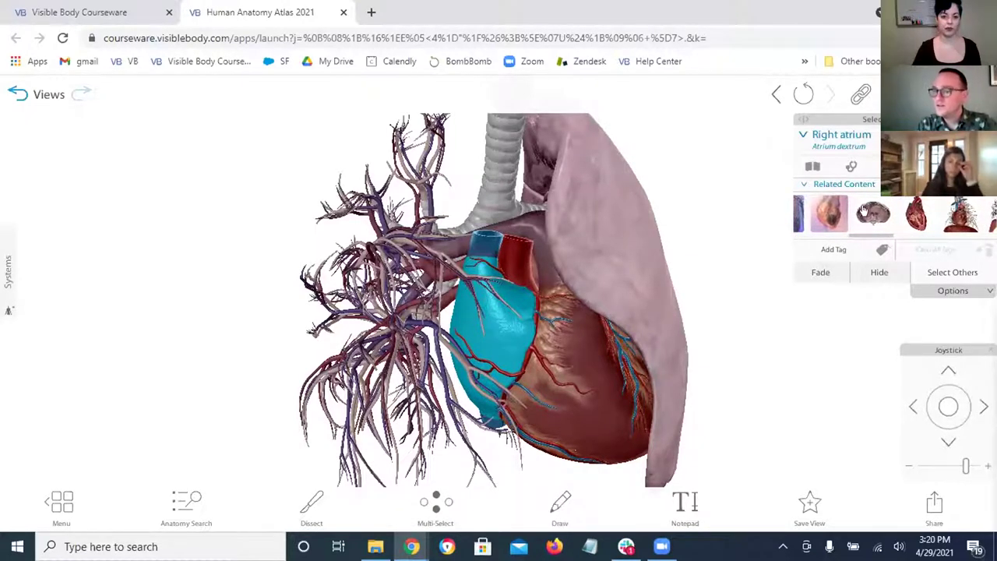
pyautogui.hscroll(3, 895, 213)
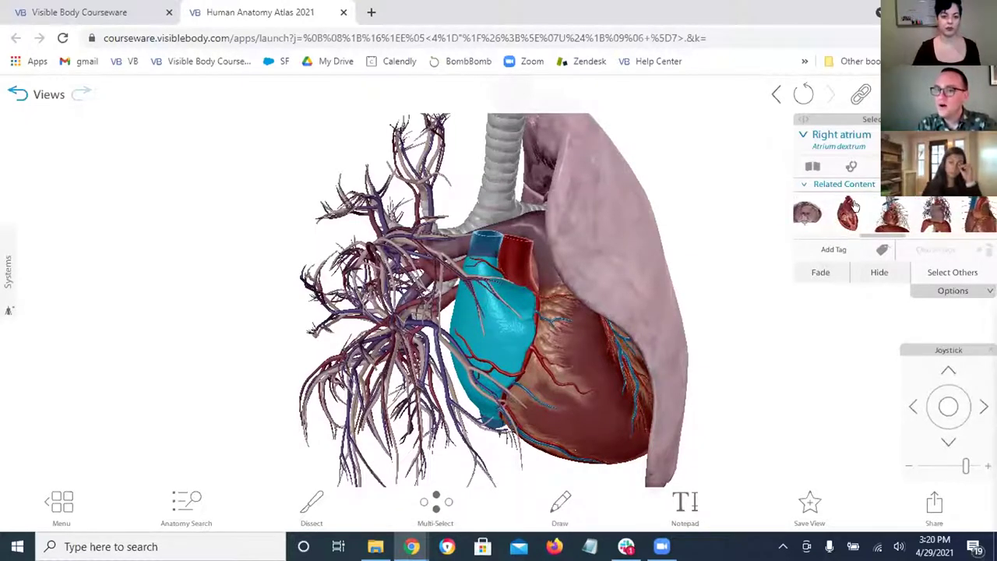
# - Open the sectioned heart model from the related content, tilt it slightly and select its right atrium
pyautogui.click(849, 206)
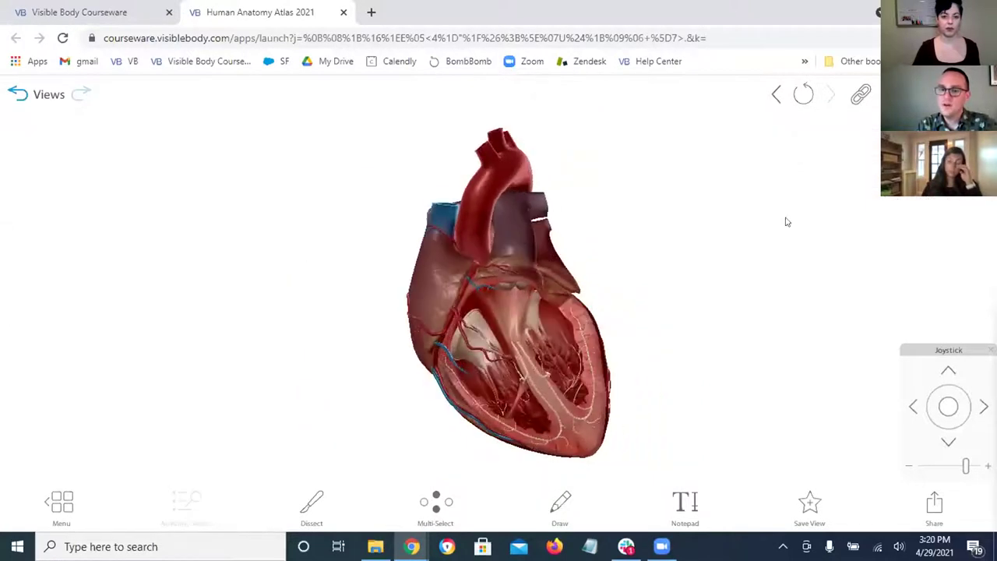
pyautogui.moveTo(466, 274); pyautogui.dragTo(483, 263)
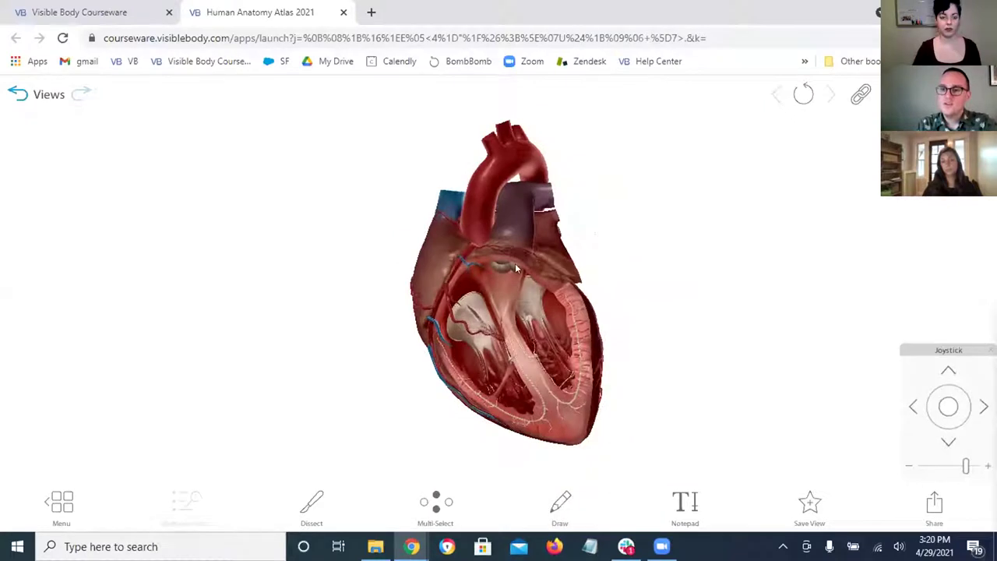
pyautogui.click(444, 257)
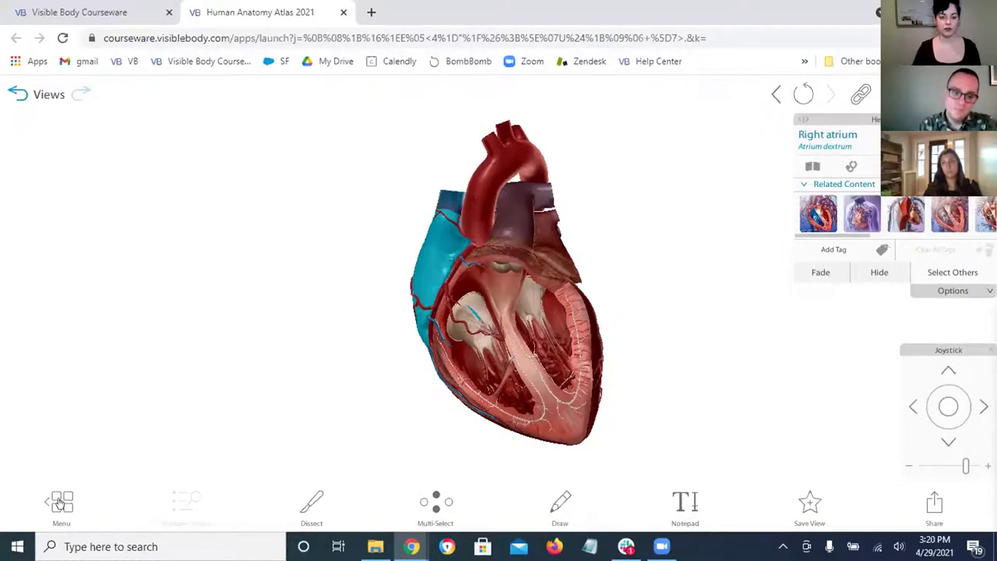
# - Leave the related model and open the Heart Section view from the Circulatory System Views
pyautogui.click(62, 502)
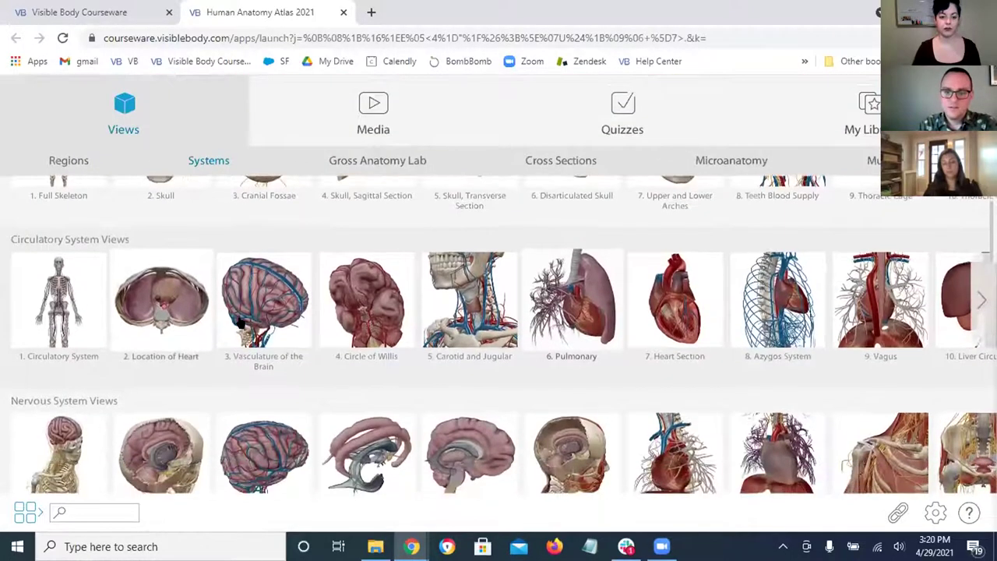
pyautogui.hscroll(3, 660, 312)
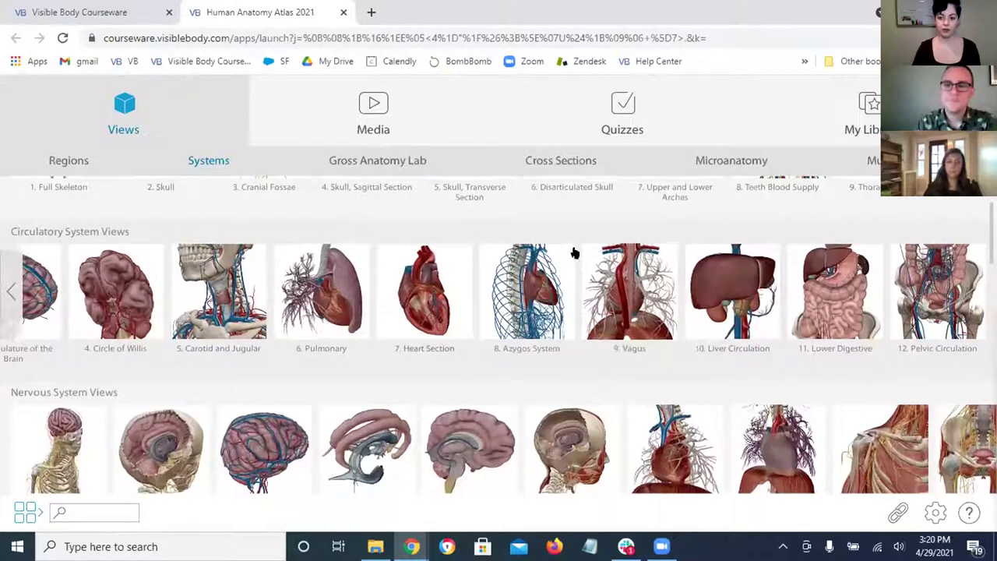
pyautogui.click(424, 285)
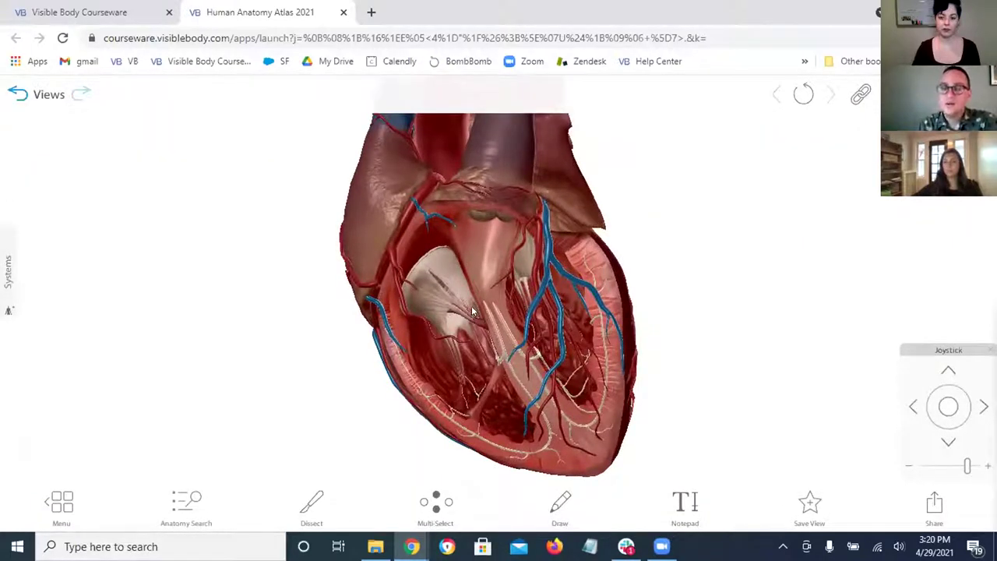
# - Go back to the Pulmonary model, select the trachea and bring the whole left lung into view
pyautogui.click(14, 93)
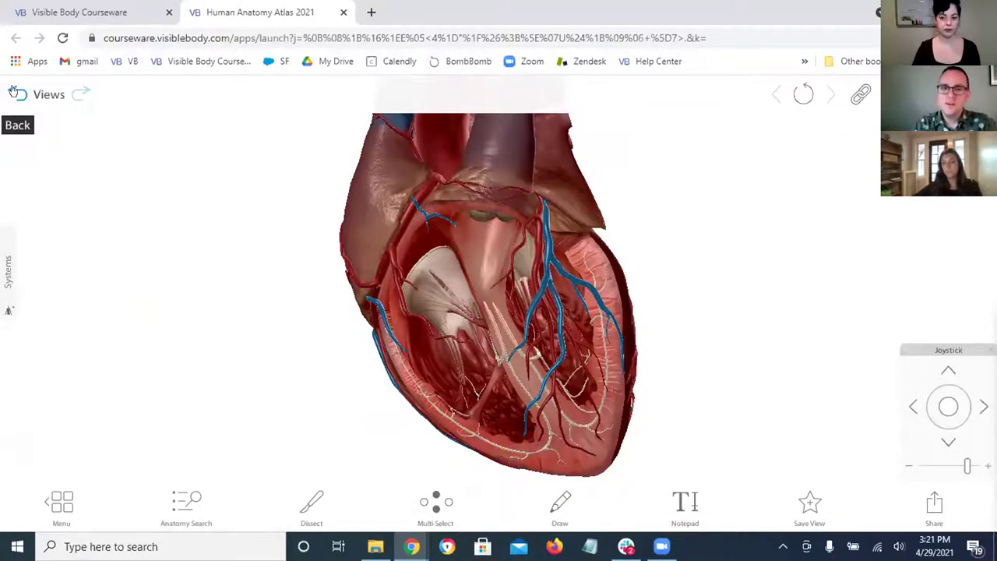
pyautogui.click(15, 93)
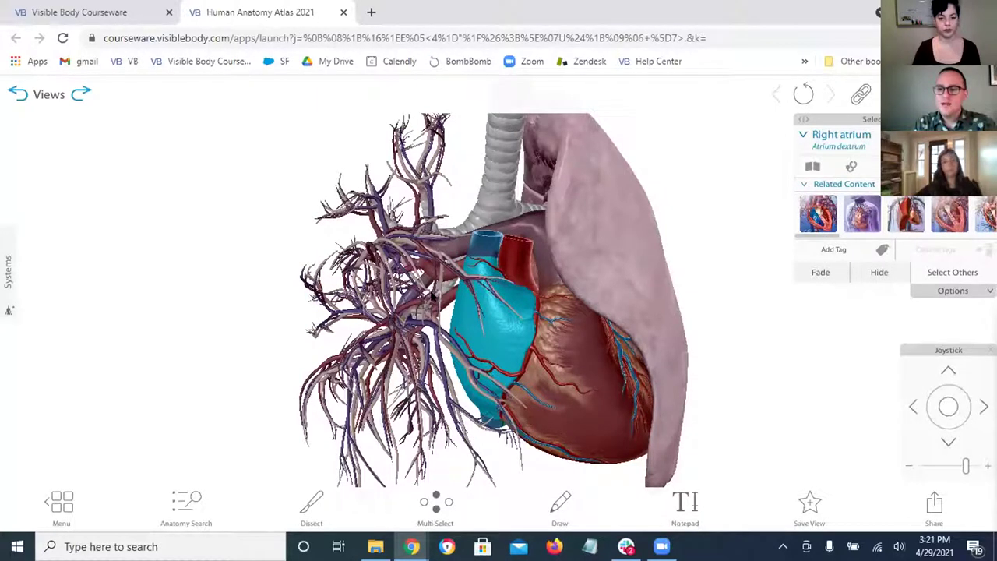
pyautogui.click(482, 208)
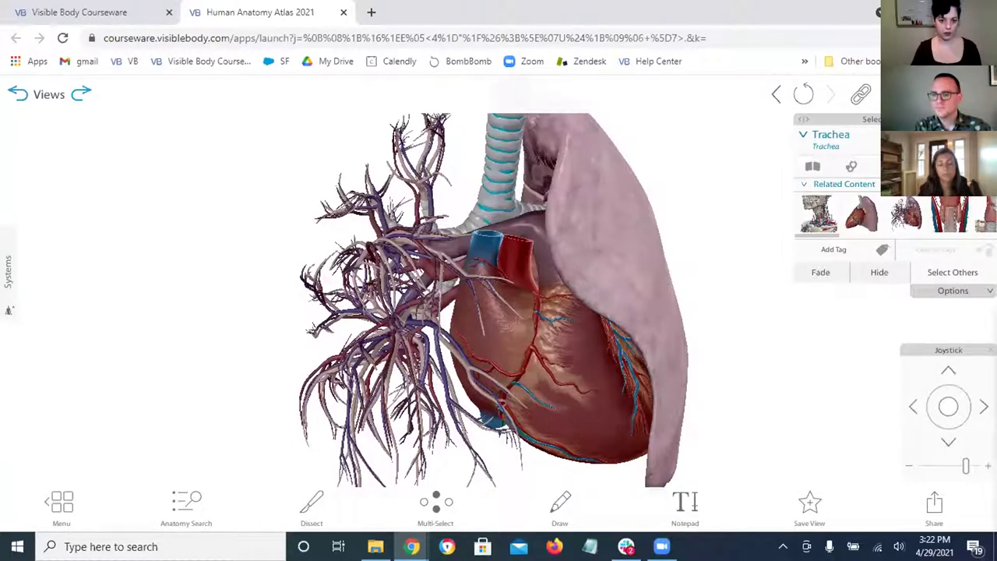
pyautogui.scroll(-1, 222, 169)
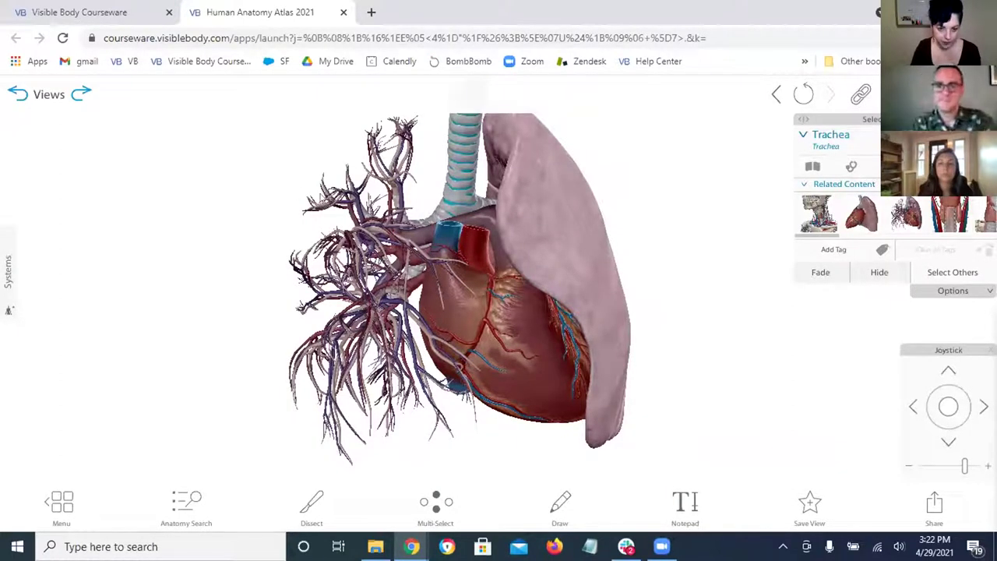
pyautogui.moveTo(363, 208); pyautogui.dragTo(363, 217)
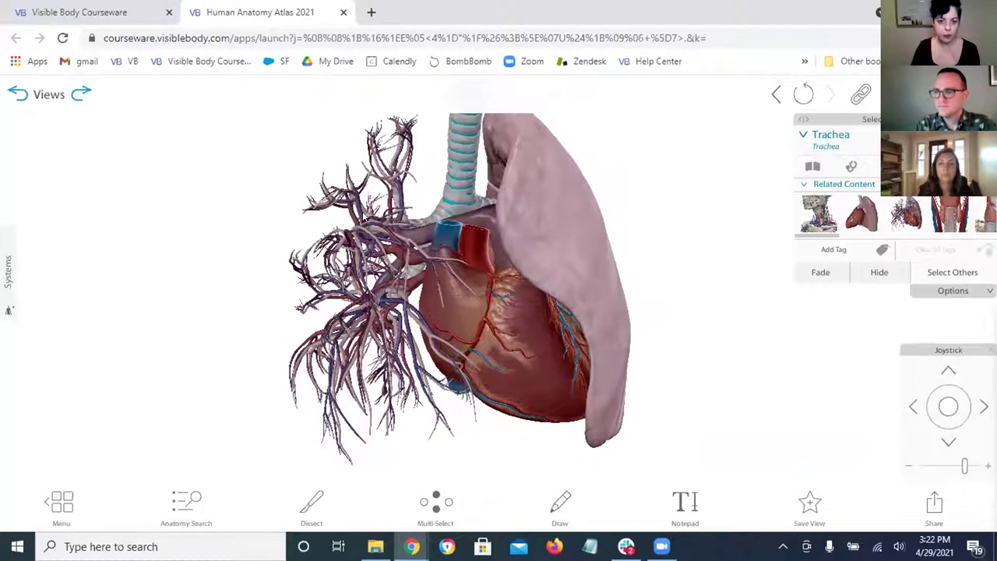
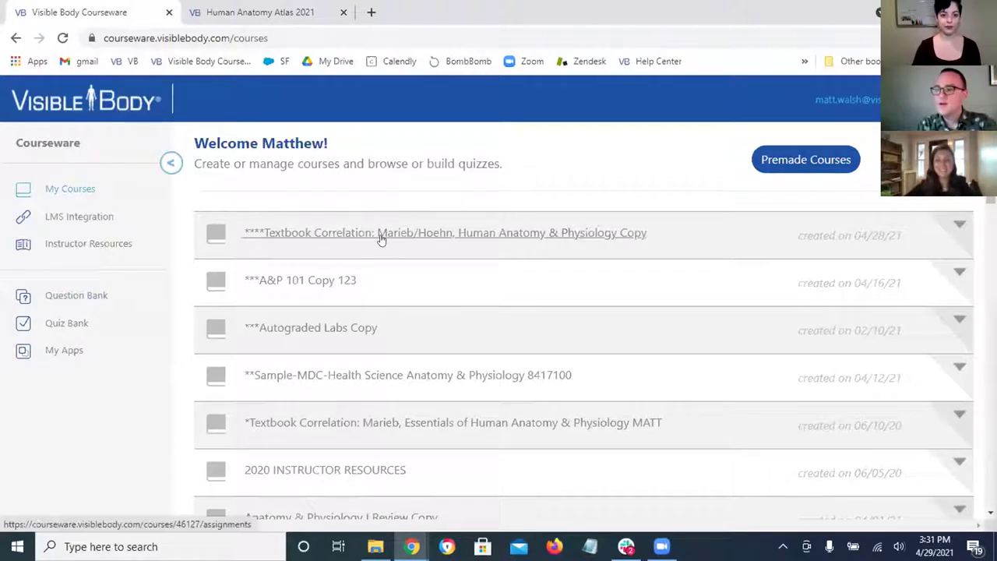
# - Open the course "Textbook Correlation: Marieb/Hoehn, Human Anatomy & Physiology Copy", look over The Integumentary System assignments and collapse that folder
pyautogui.click(379, 234)
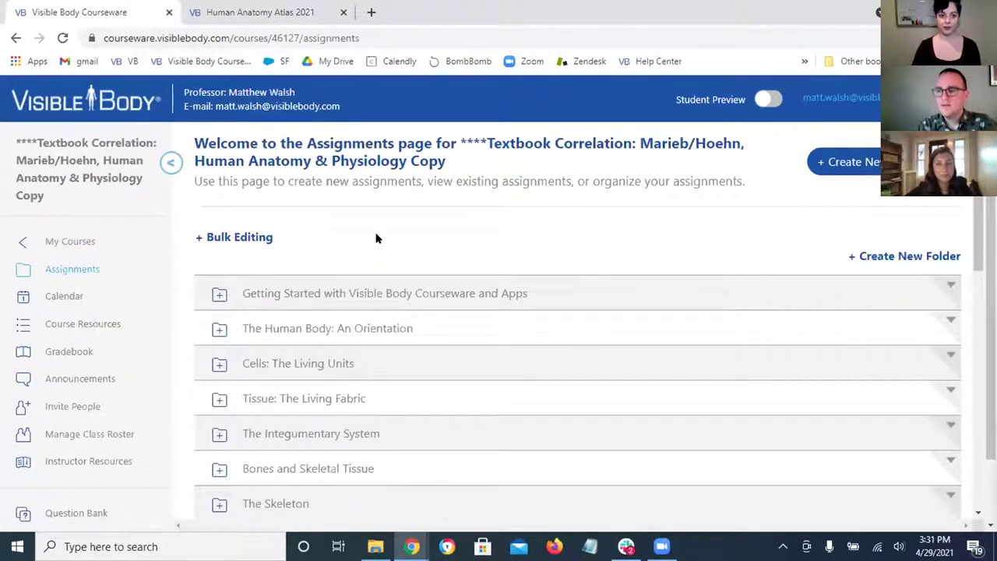
pyautogui.scroll(-2, 322, 371)
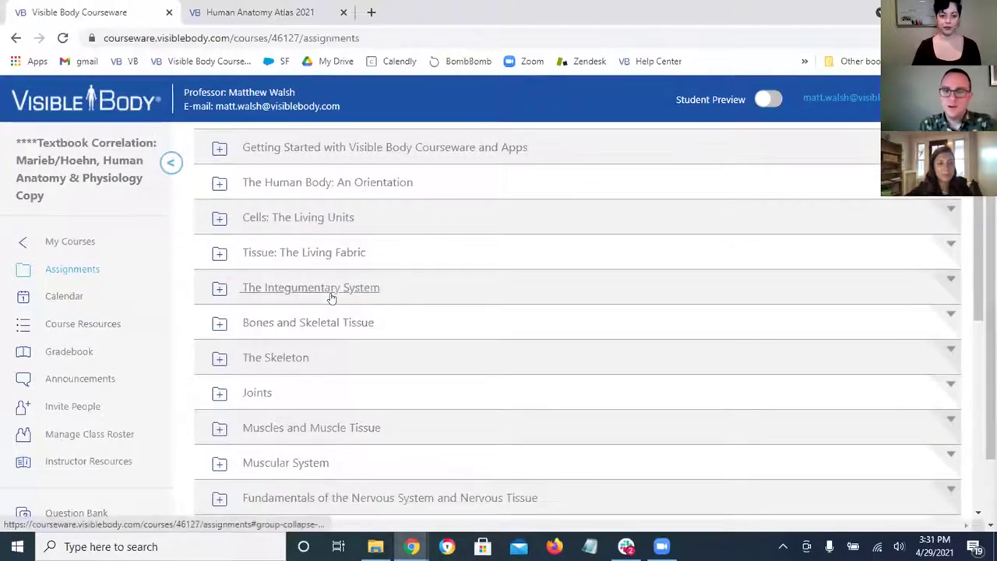
pyautogui.click(332, 289)
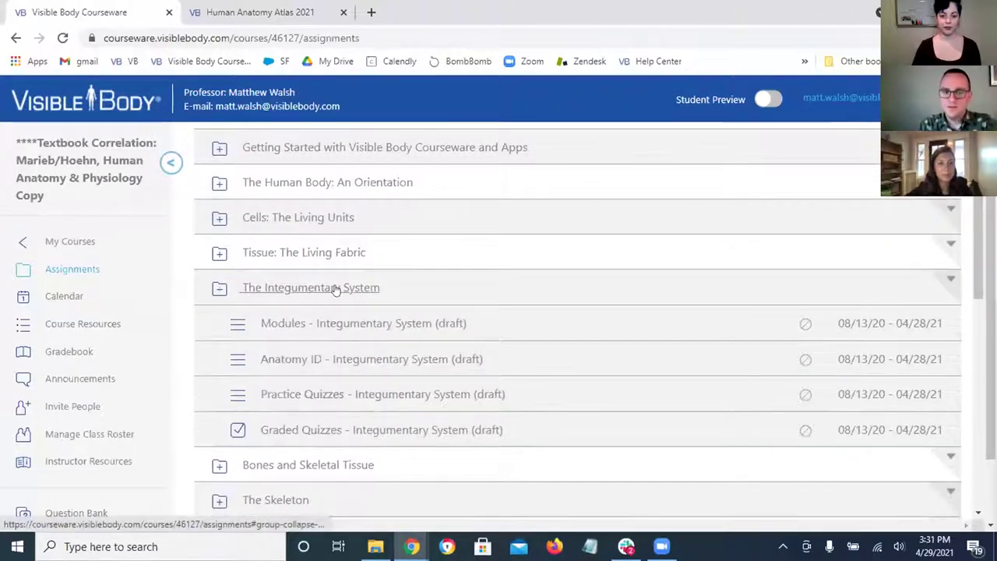
pyautogui.click(328, 288)
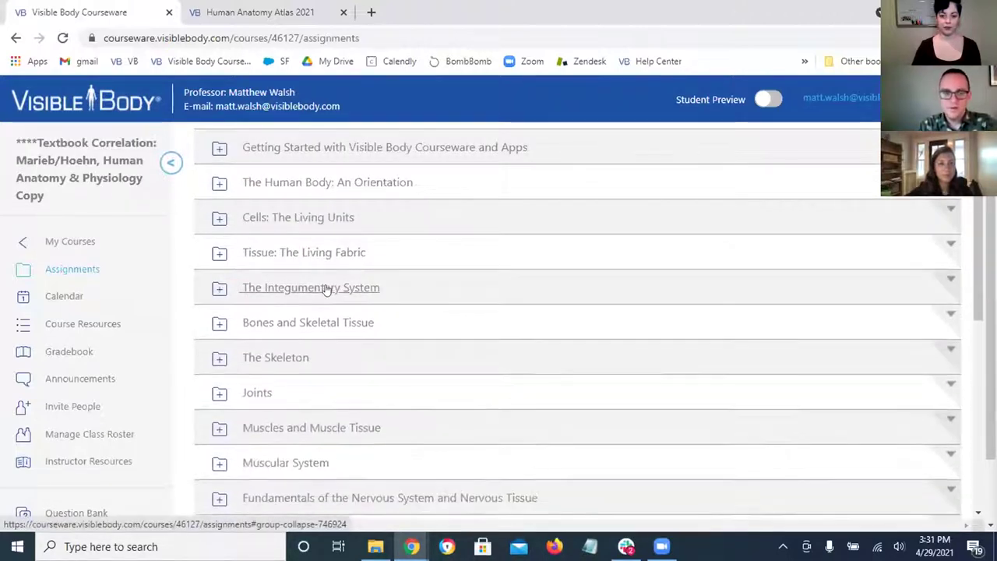
# - Expand The Skeleton folder, look over its assignments and collapse it again
pyautogui.click(285, 357)
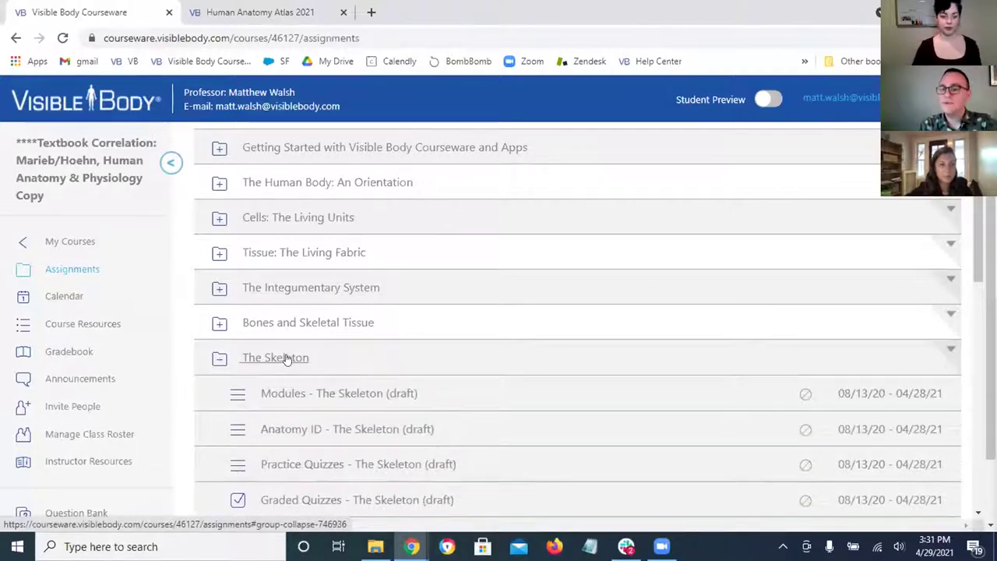
pyautogui.scroll(-1, 296, 361)
pyautogui.scroll(-2, 296, 357)
pyautogui.click(283, 213)
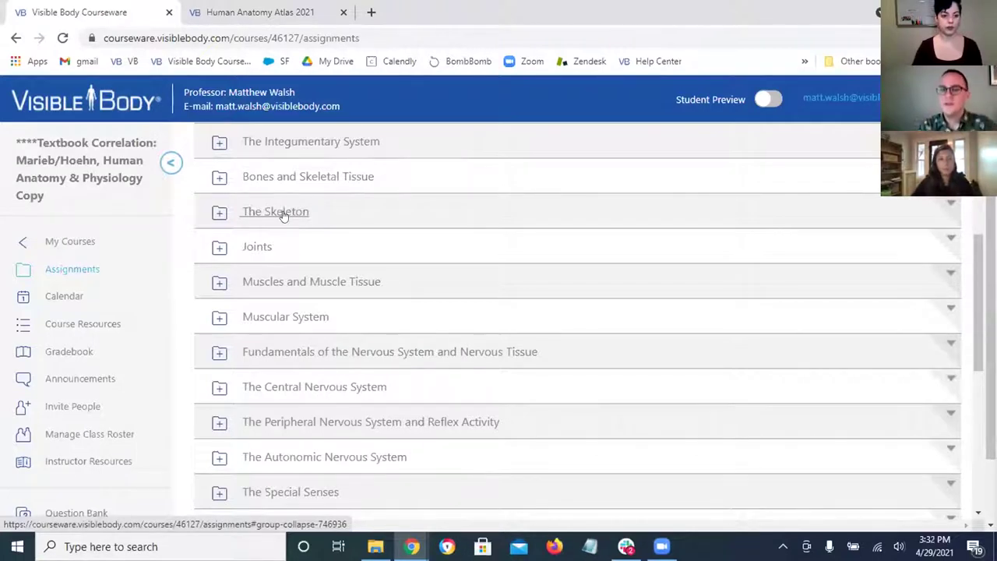
# - Open the Copy Folder dialog for The Skeleton folder, look through the destination courses and cancel the copy
pyautogui.click(950, 204)
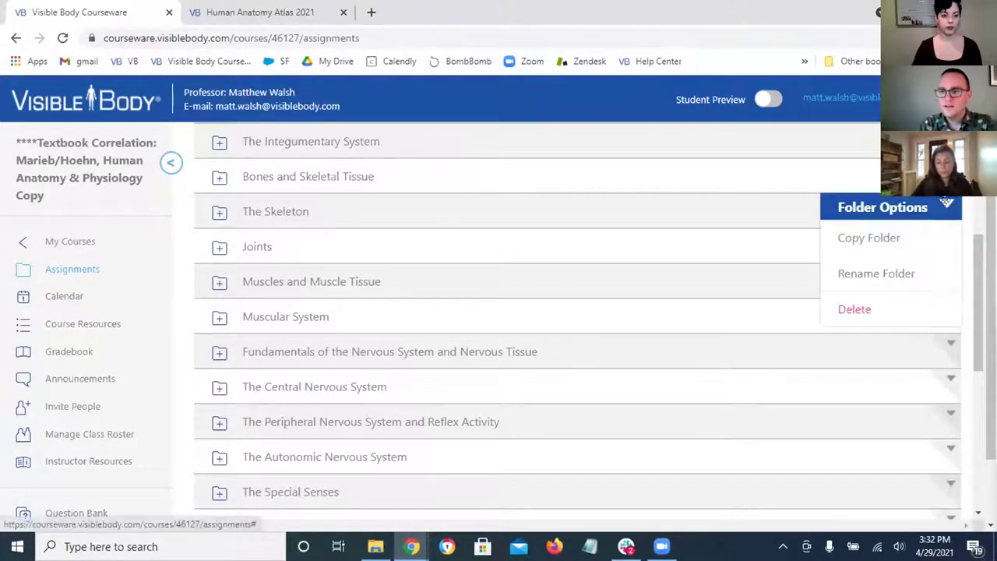
pyautogui.click(874, 236)
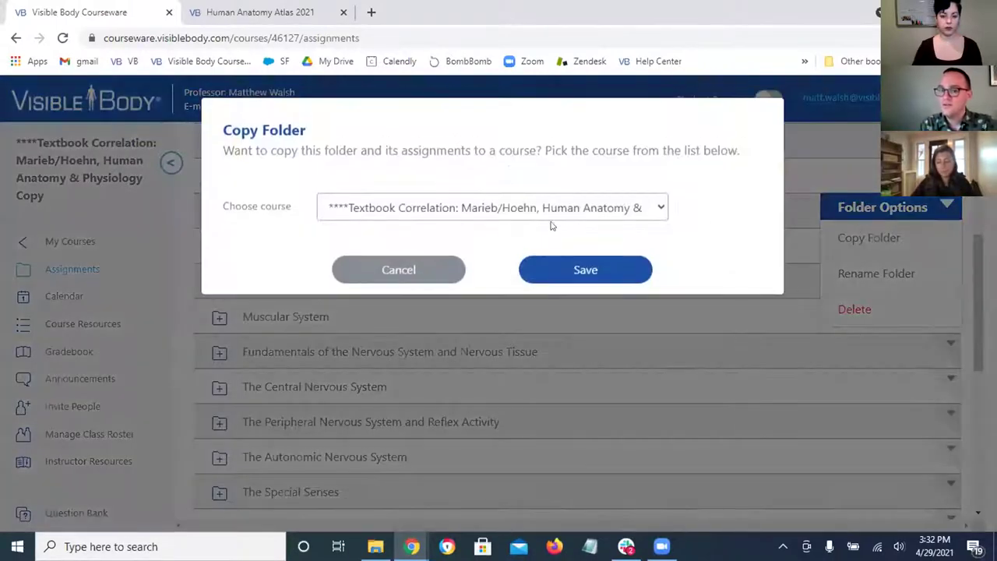
pyautogui.click(510, 207)
pyautogui.scroll(1, 469, 275)
pyautogui.scroll(-1, 469, 275)
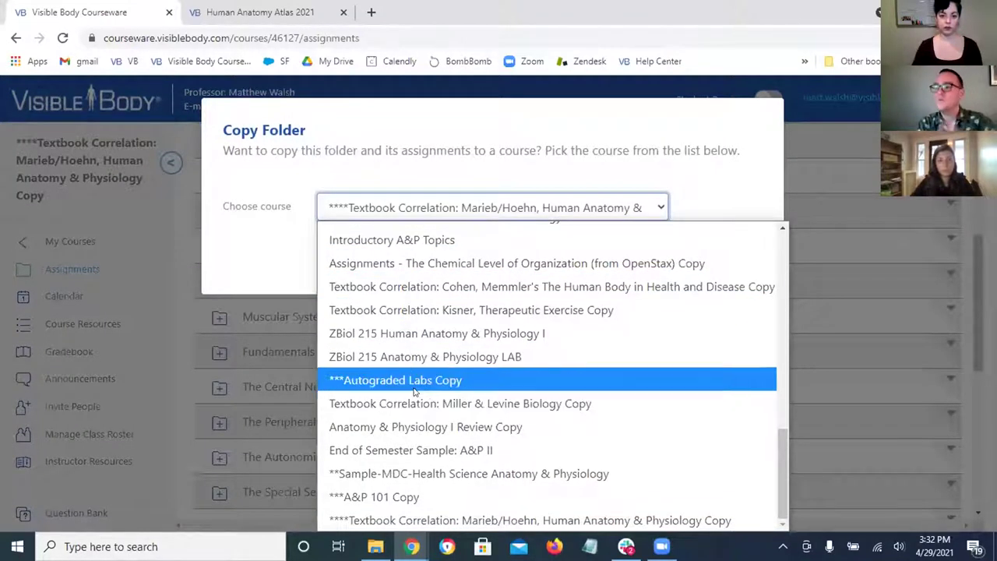
pyautogui.scroll(1, 483, 241)
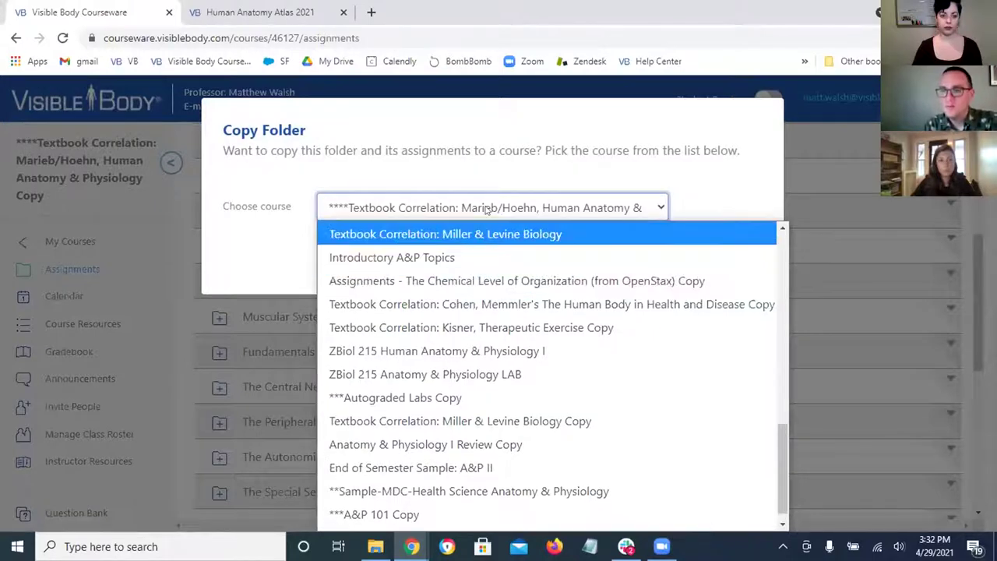
pyautogui.click(263, 261)
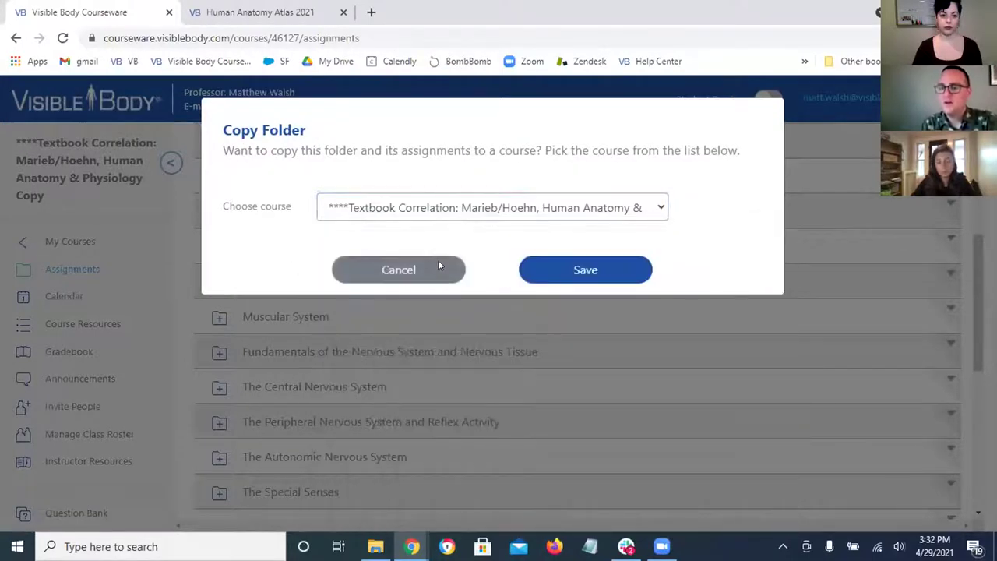
pyautogui.click(438, 265)
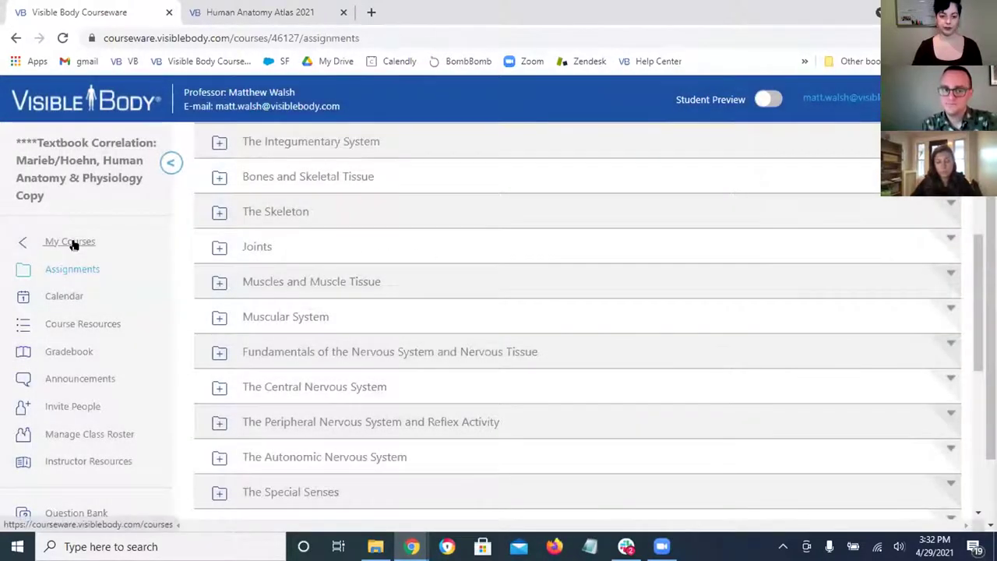
# - Return to My Courses and look over the course options for the Marieb/Hoehn, Human Anatomy & Physiology Copy course
pyautogui.click(70, 242)
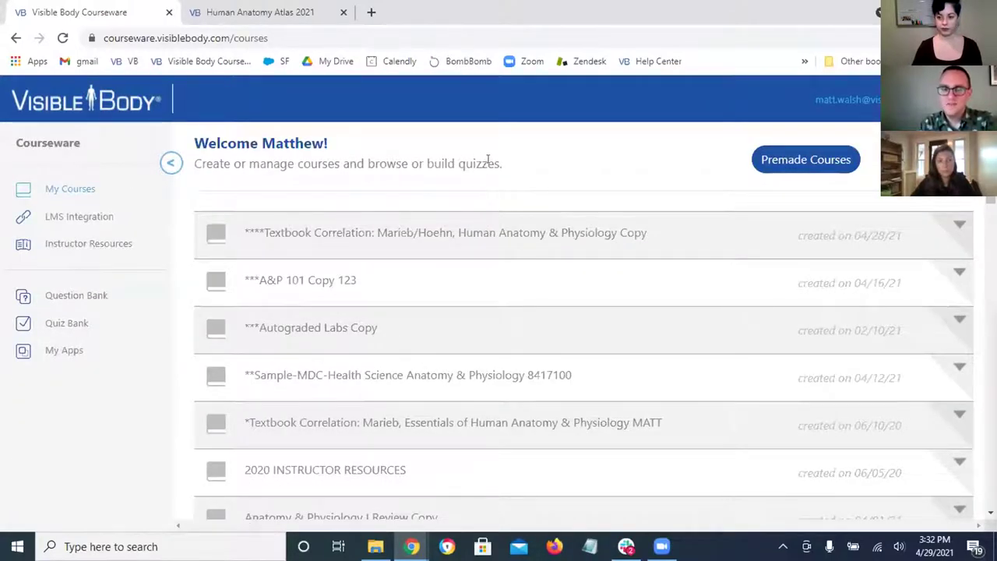
pyautogui.click(958, 225)
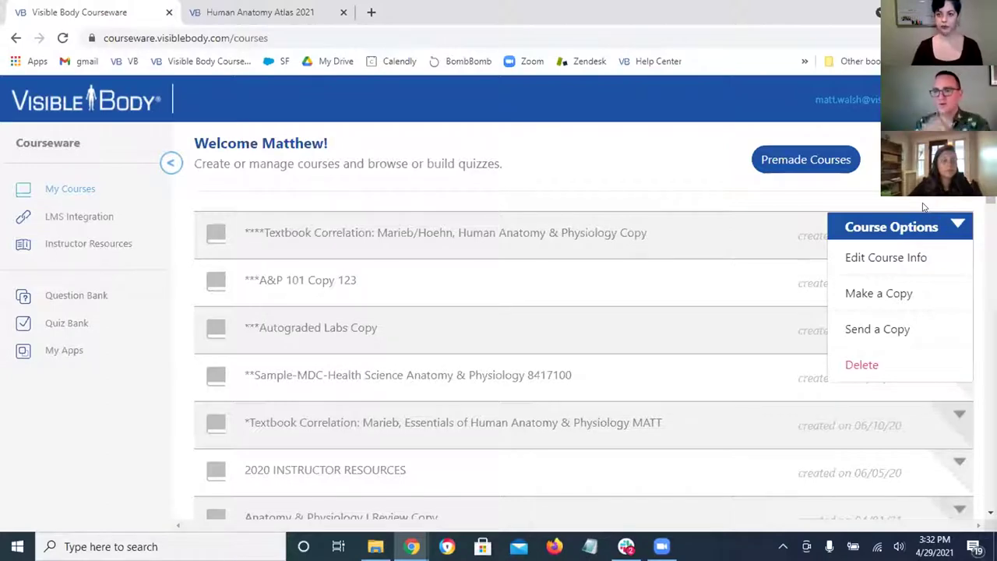
pyautogui.click(645, 209)
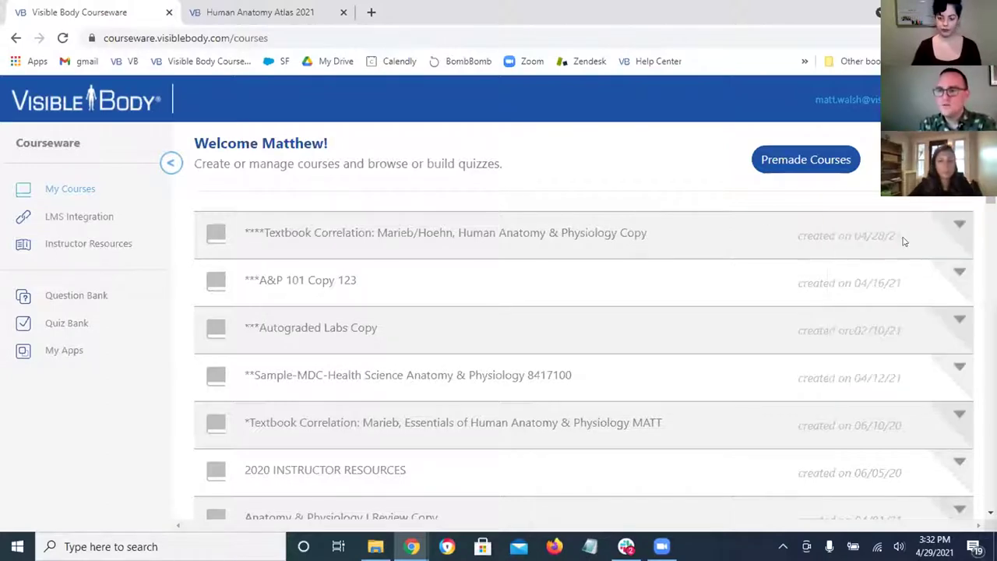
pyautogui.click(955, 224)
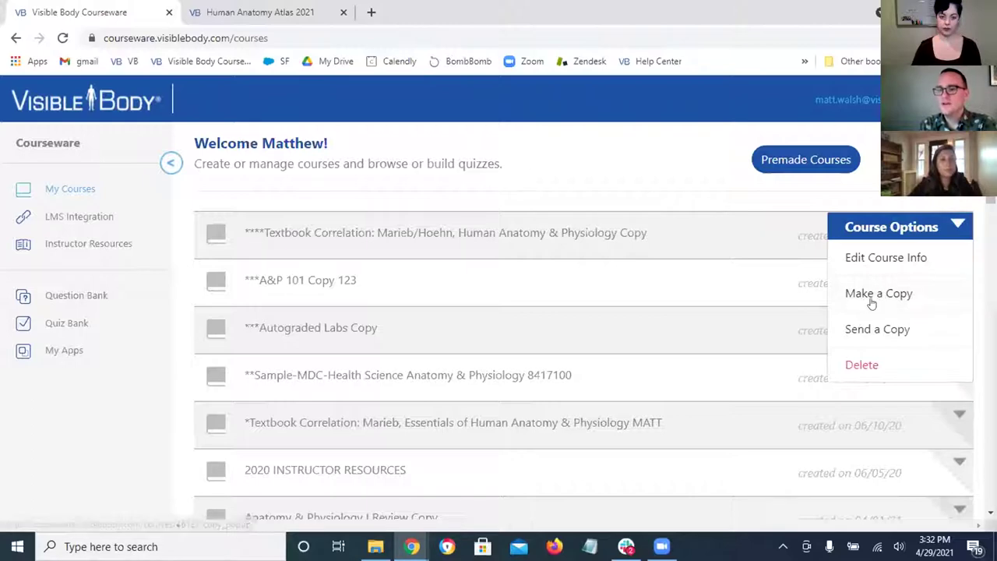
pyautogui.click(658, 172)
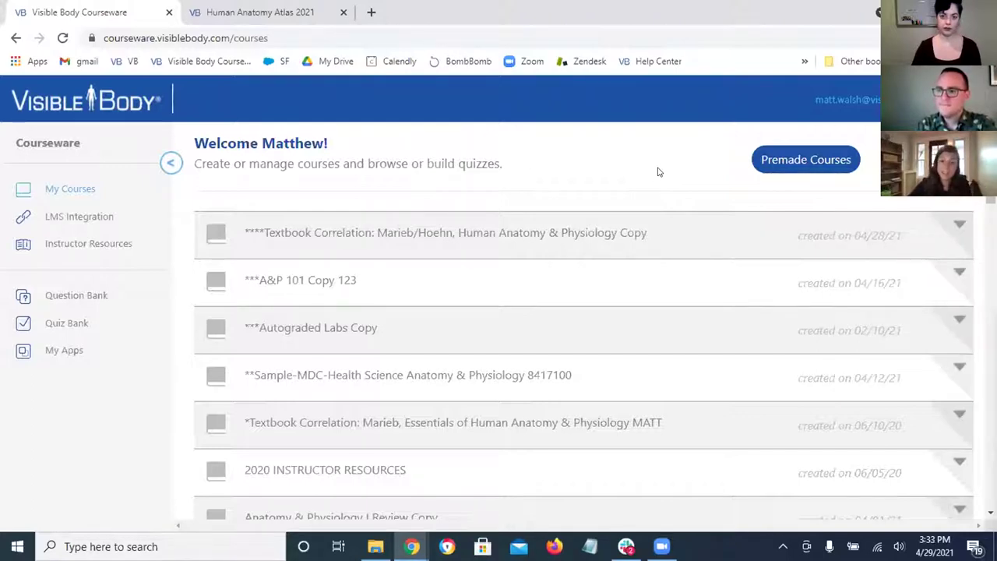
# - Reopen the Marieb/Hoehn course, look over the assignments in the Joints folder and collapse it again
pyautogui.click(382, 233)
pyautogui.scroll(-3, 382, 230)
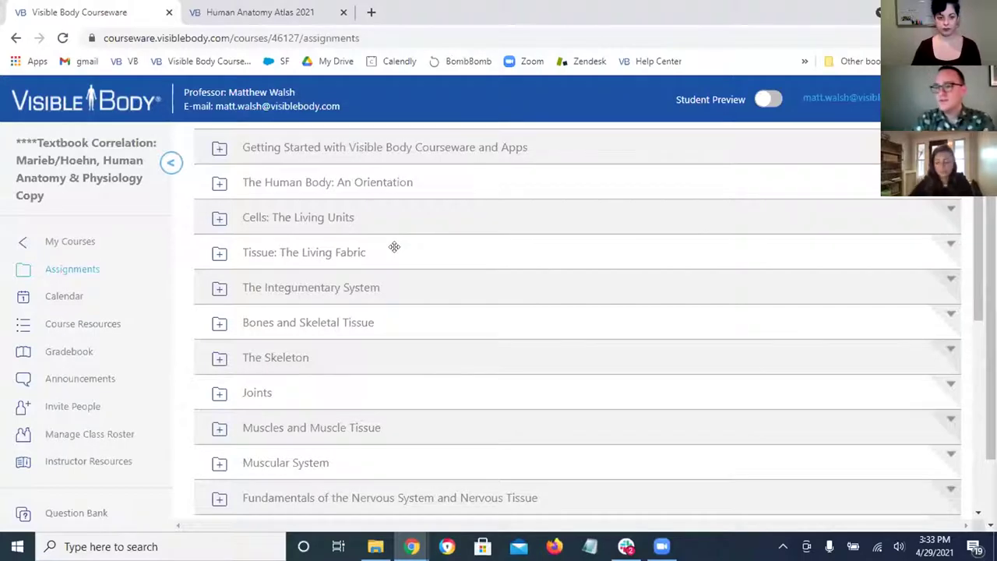
pyautogui.scroll(-2, 394, 245)
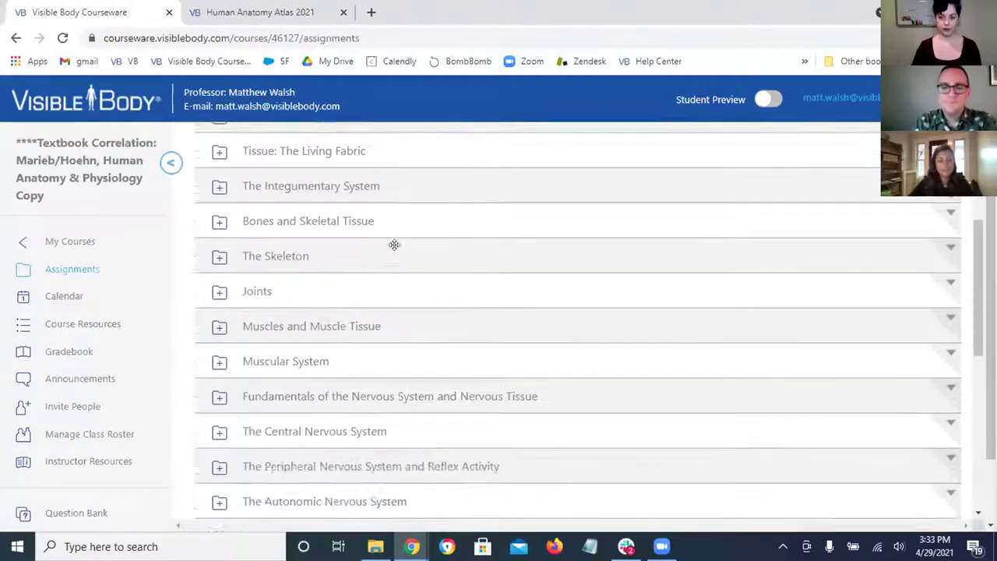
pyautogui.scroll(-1, 394, 244)
pyautogui.click(245, 248)
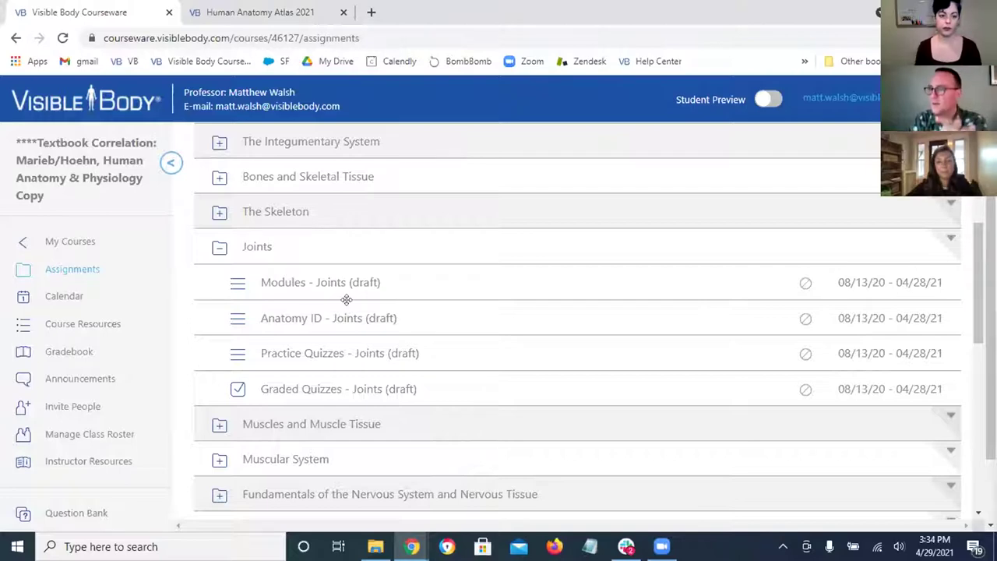
pyautogui.click(262, 246)
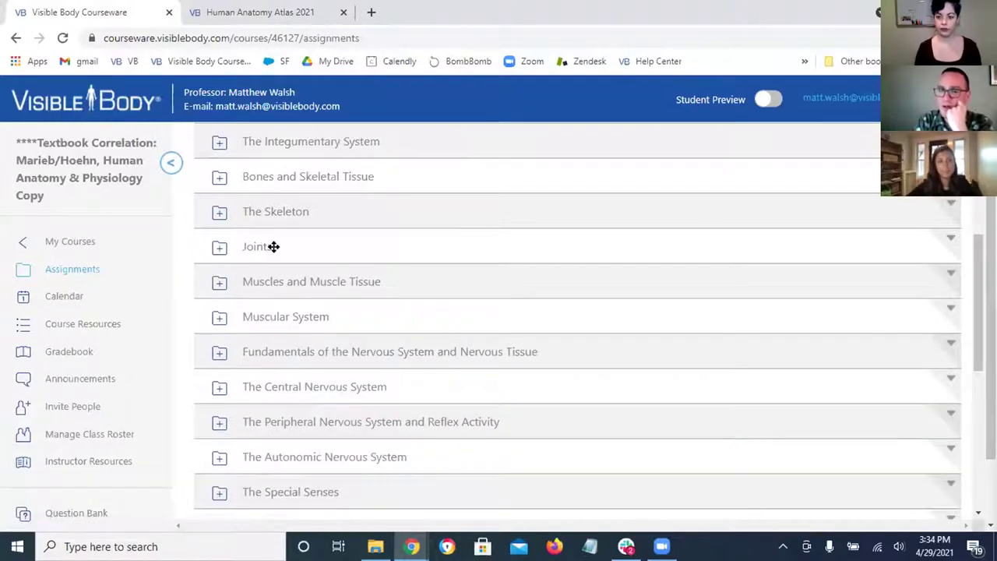
pyautogui.click(253, 250)
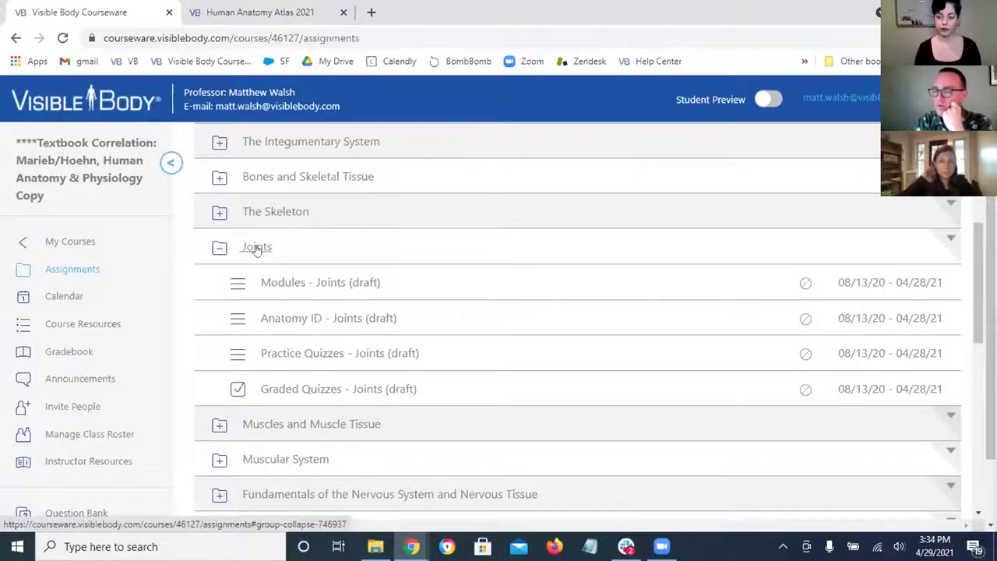
pyautogui.click(257, 248)
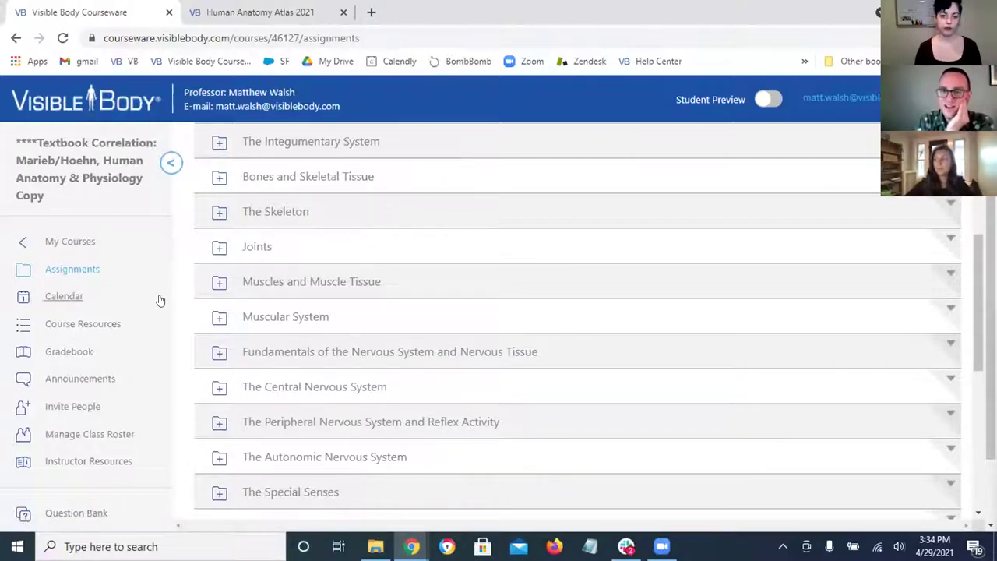
# - Start a new assignment, look over the content sources with Graded Quiz Bank selected, and cancel it
pyautogui.scroll(5, 350, 284)
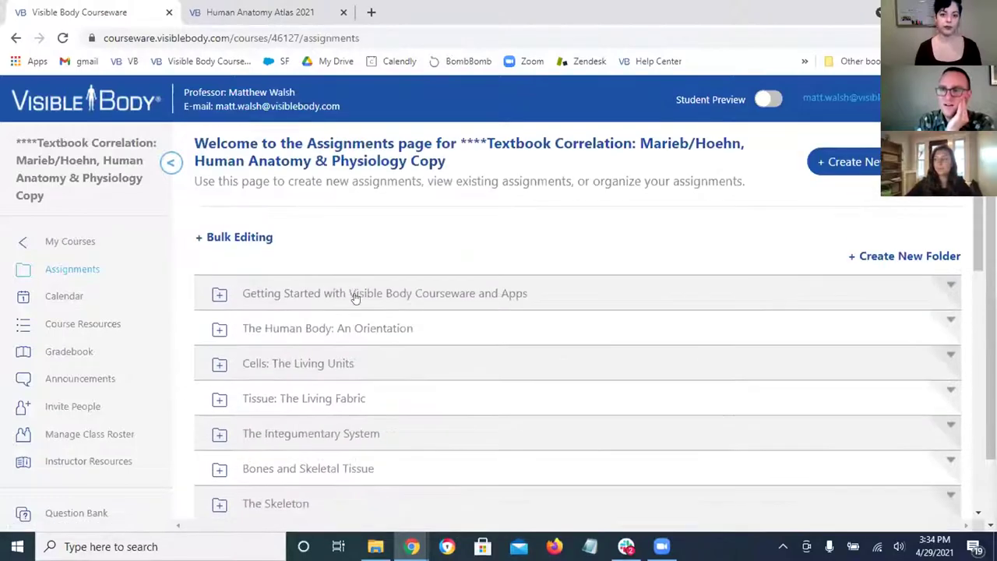
pyautogui.click(874, 161)
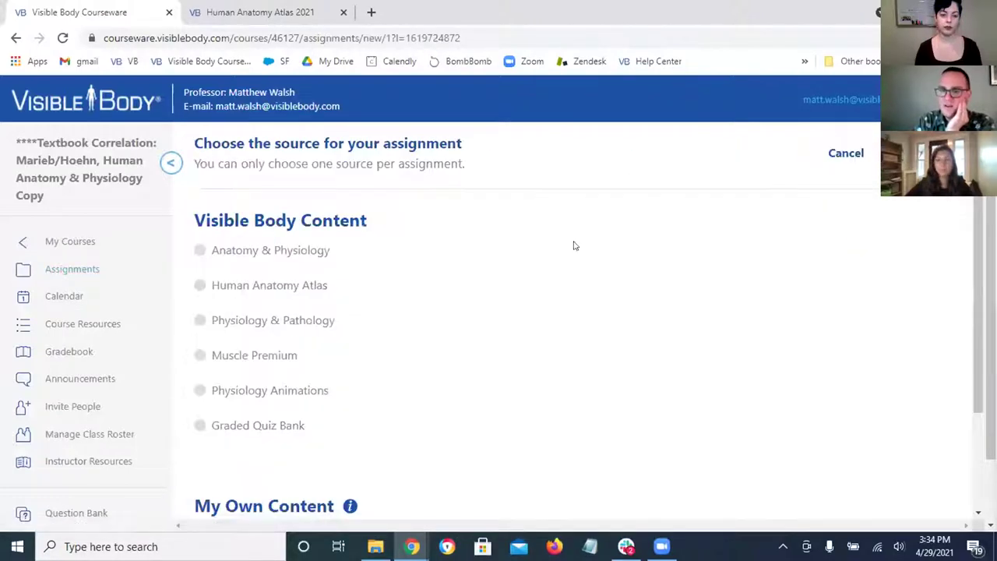
pyautogui.scroll(-3, 436, 296)
pyautogui.click(286, 291)
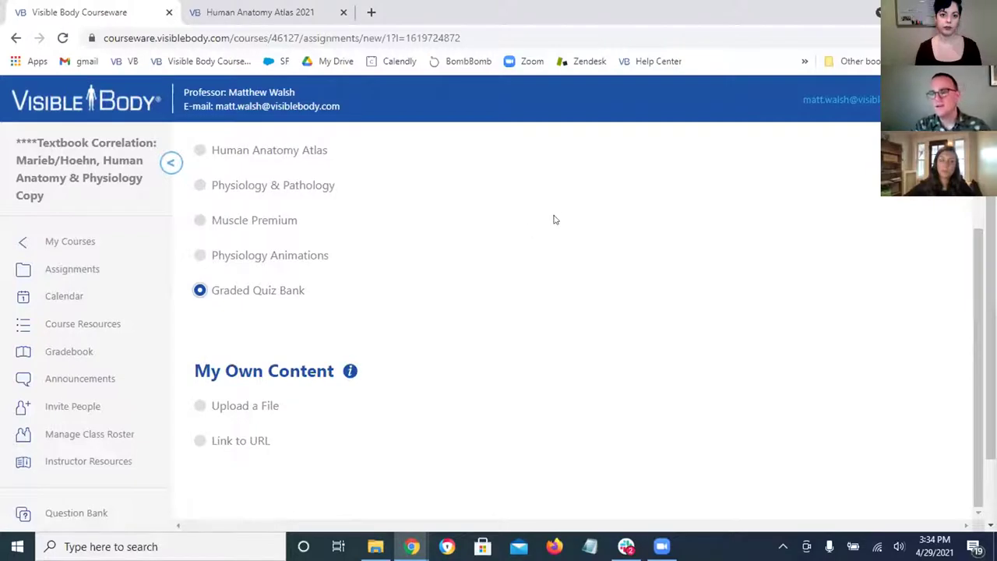
pyautogui.scroll(2, 623, 204)
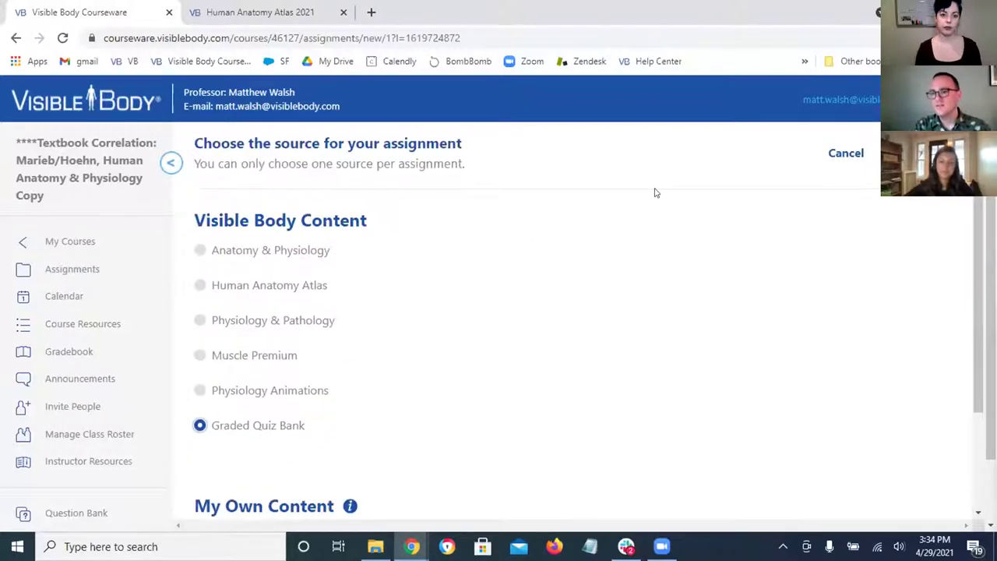
pyautogui.click(847, 155)
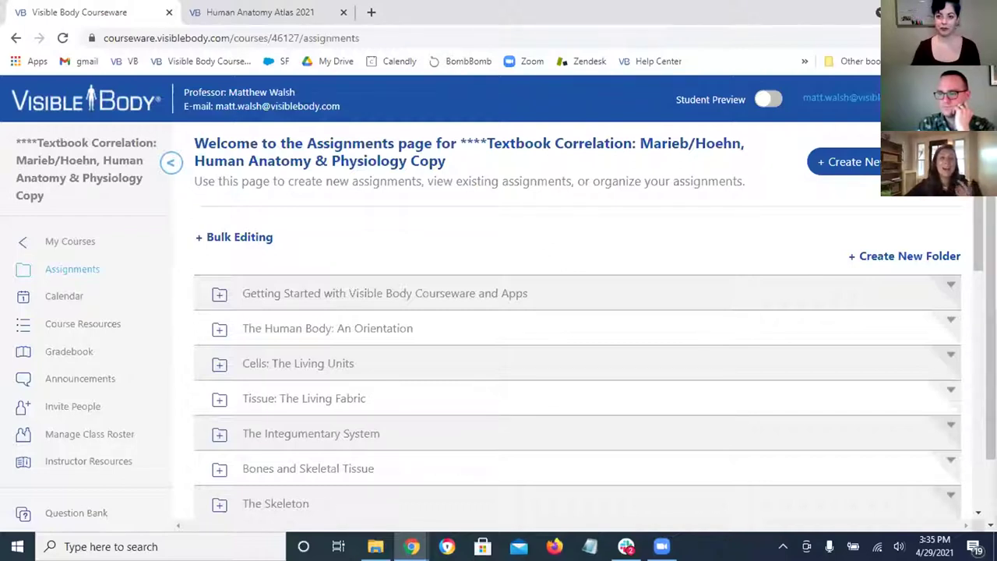
# - Switch to Human Anatomy Atlas 2021, open the Pulmonary view and add a tag to the right atrium beside the model
pyautogui.click(250, 23)
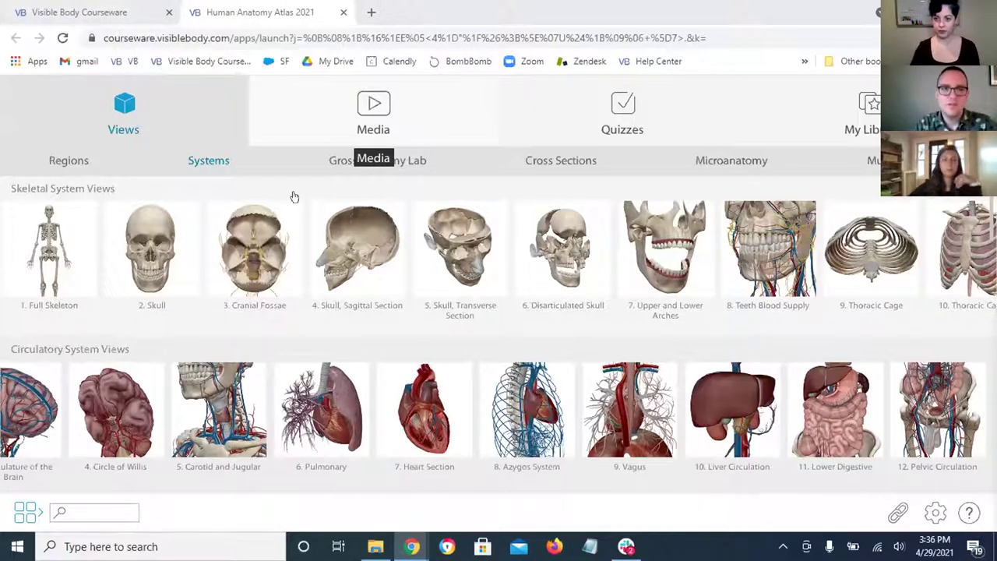
pyautogui.click(326, 367)
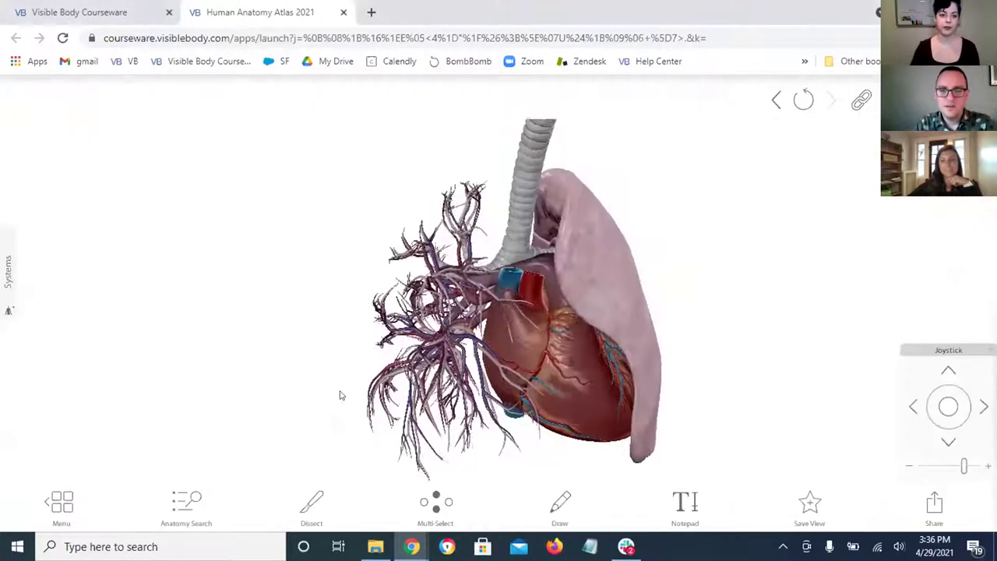
pyautogui.moveTo(529, 245); pyautogui.dragTo(495, 281)
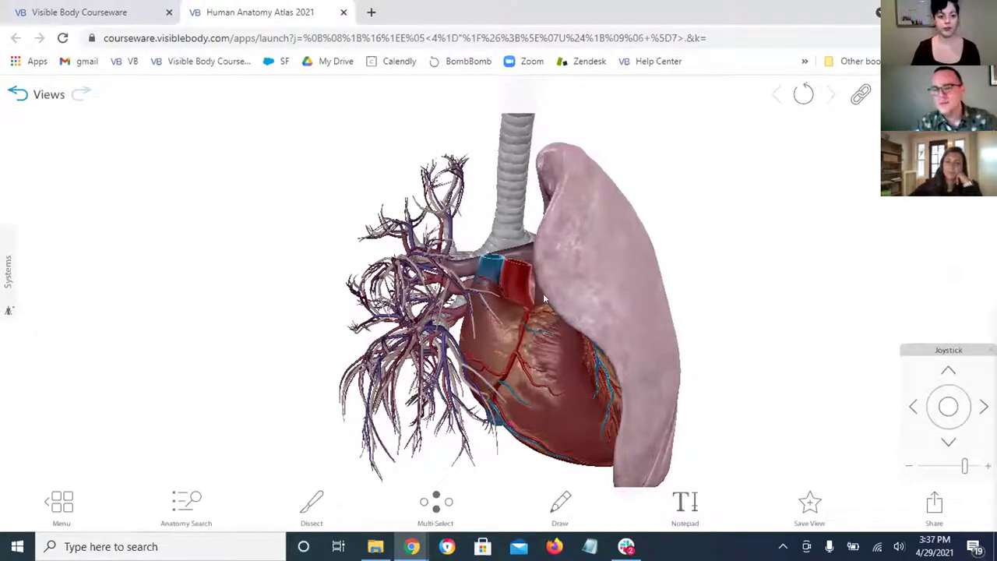
pyautogui.click(513, 321)
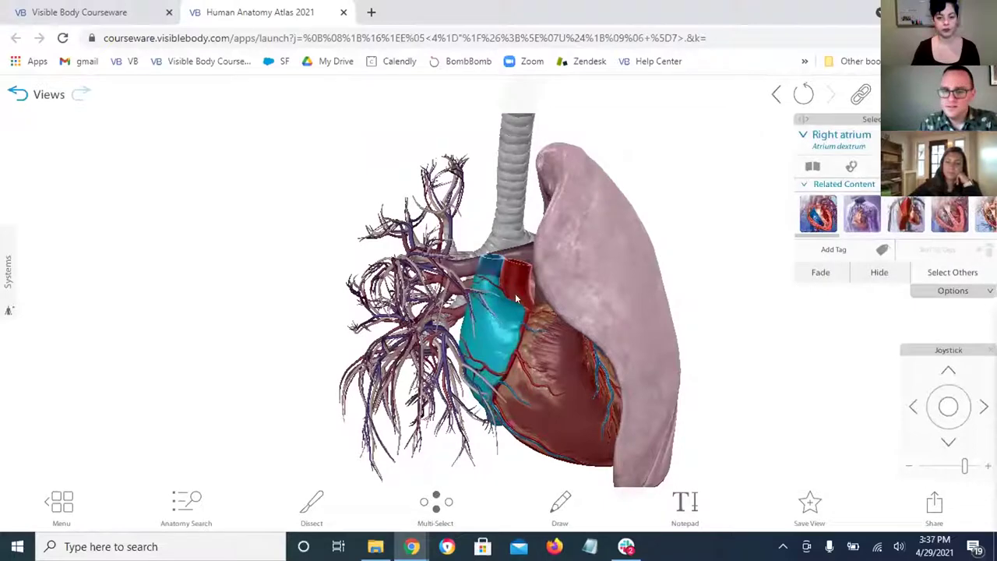
pyautogui.click(835, 248)
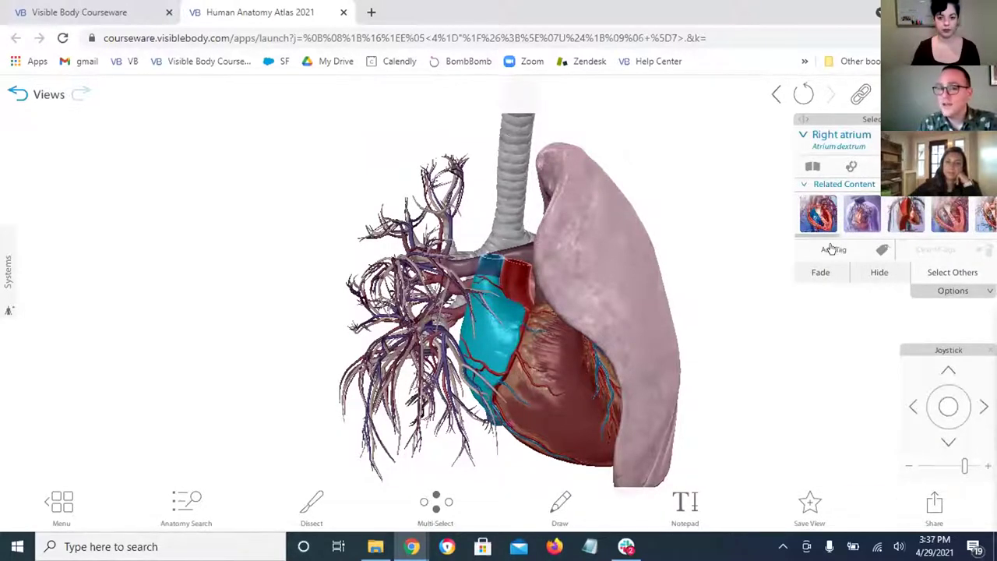
pyautogui.moveTo(63, 158); pyautogui.dragTo(240, 168)
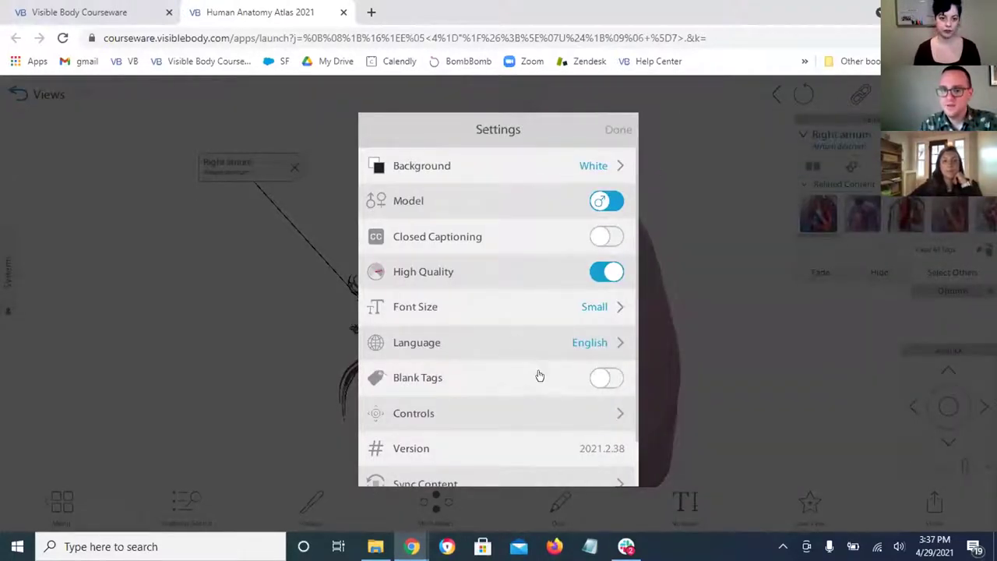
# - Turn on Blank Tags in the settings and remove the tag from the right atrium
pyautogui.click(600, 377)
pyautogui.click(748, 310)
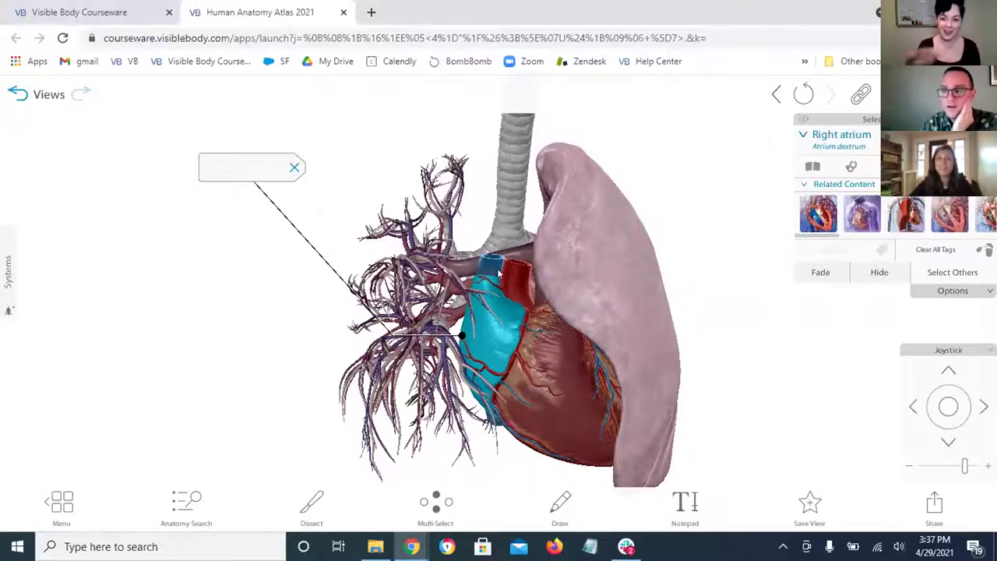
pyautogui.click(294, 167)
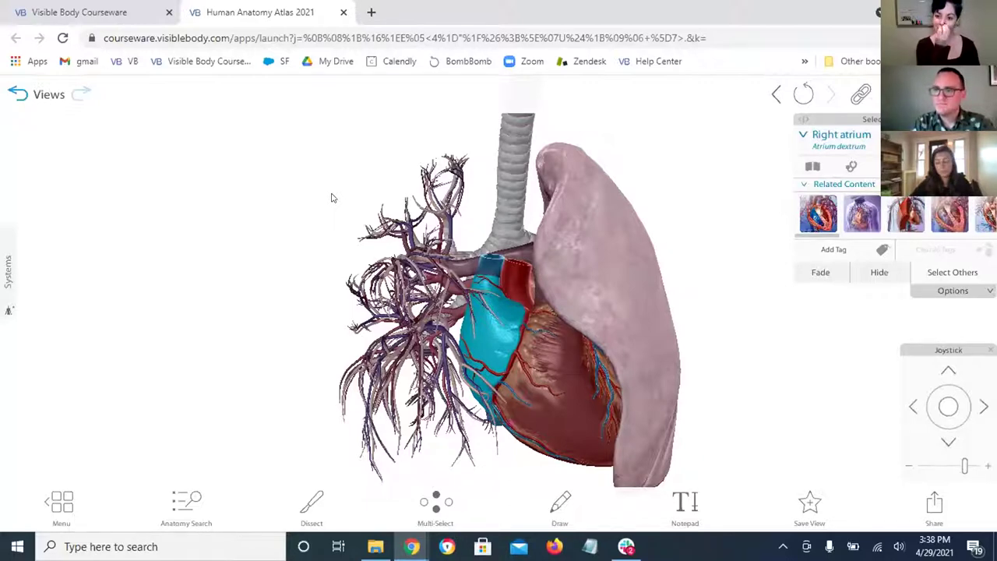
# - Show the My Courses list in Visible Body Courseware, and go back to Human Anatomy Atlas 2021 to reopen its system views
pyautogui.click(109, 11)
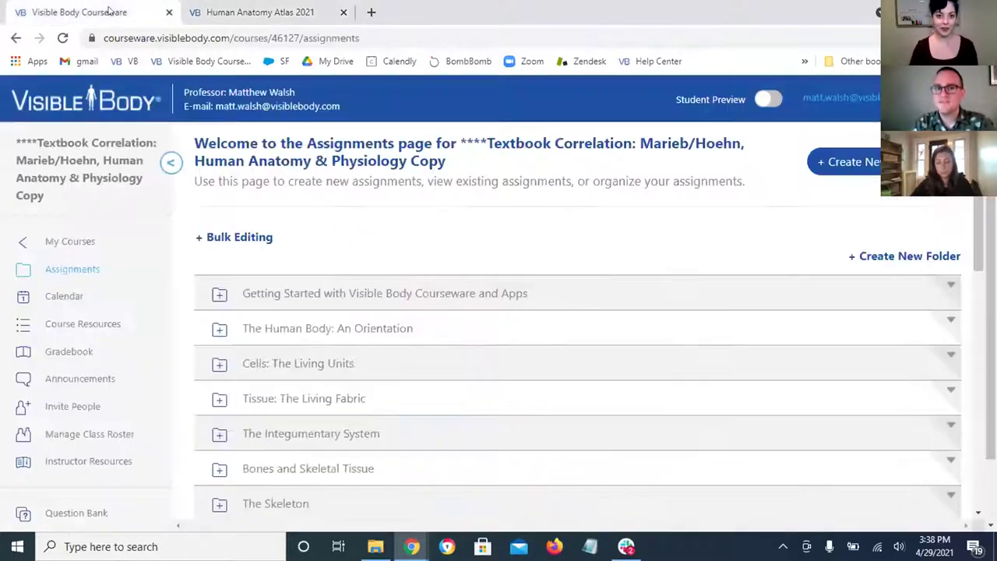
pyautogui.click(71, 243)
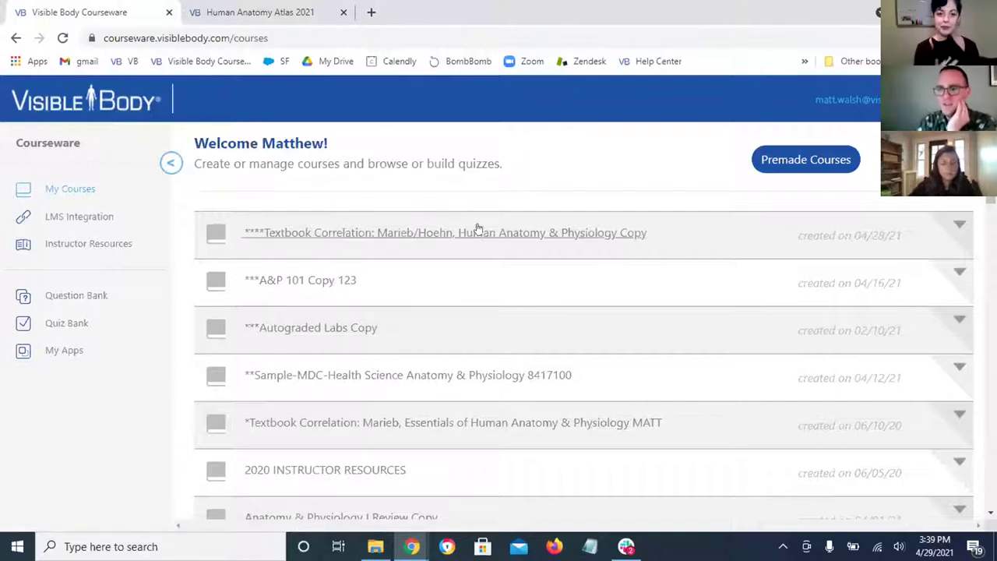
pyautogui.click(304, 13)
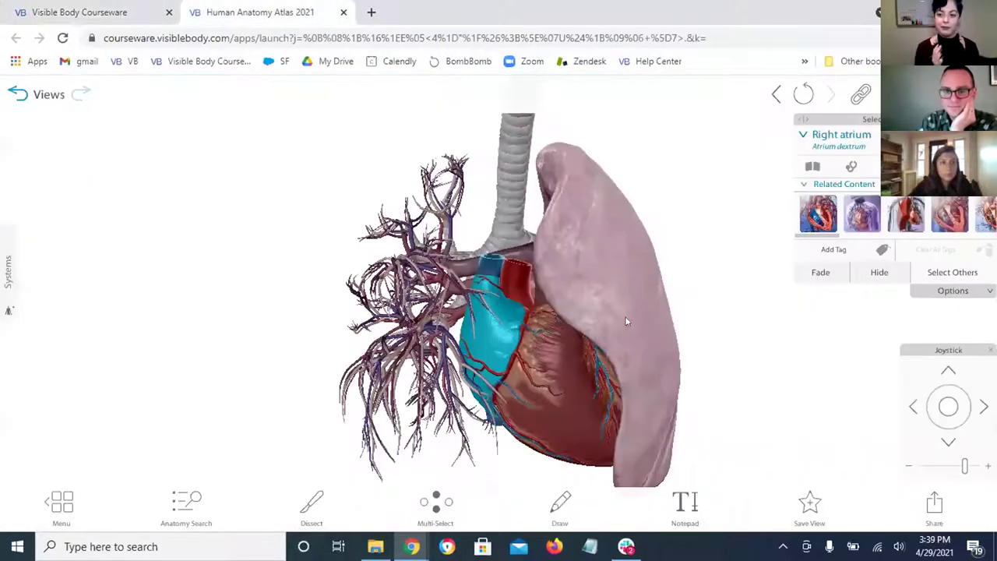
pyautogui.moveTo(540, 330); pyautogui.dragTo(552, 330)
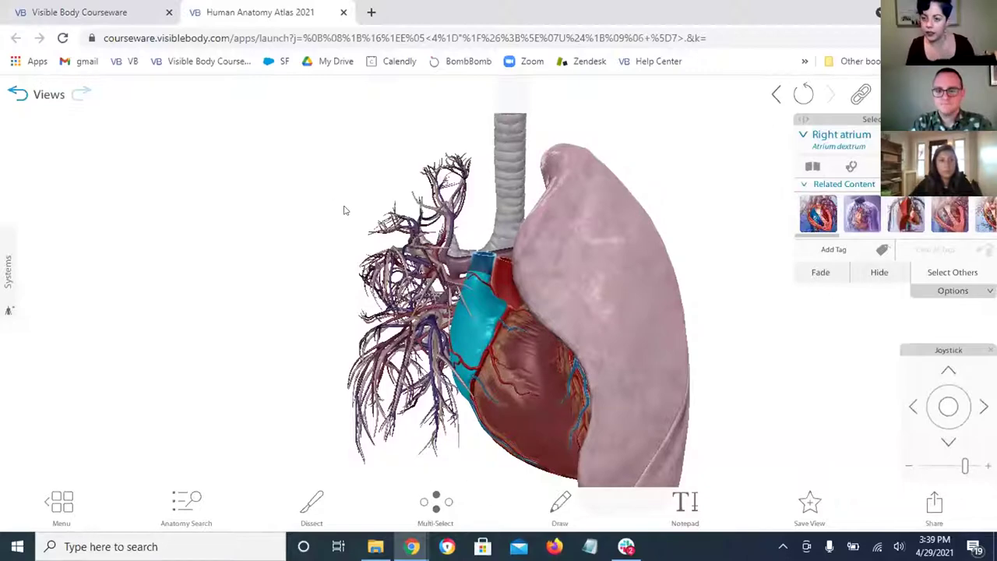
pyautogui.click(61, 505)
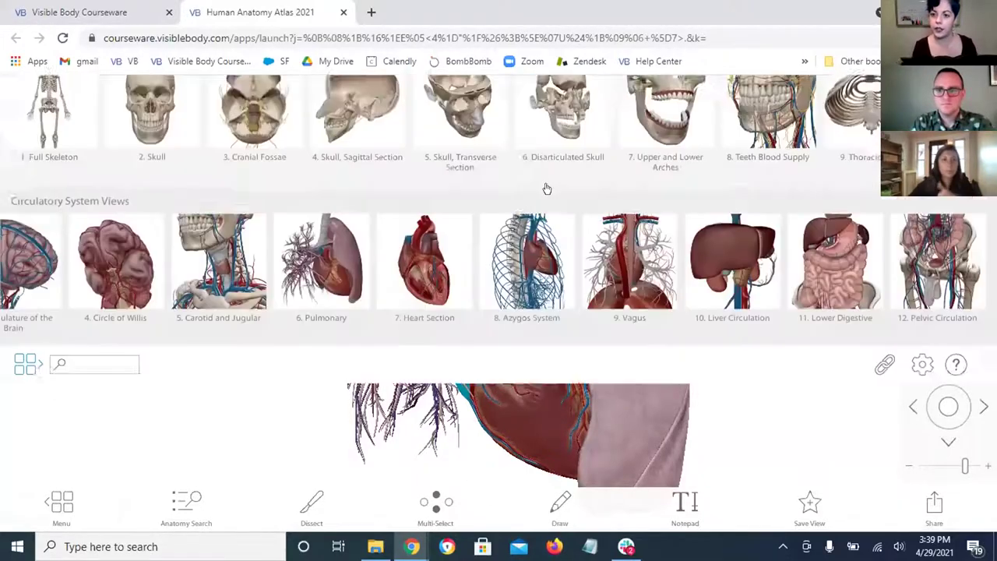
# - Show the saved favorite views in My Library, and return to the system views
pyautogui.click(865, 113)
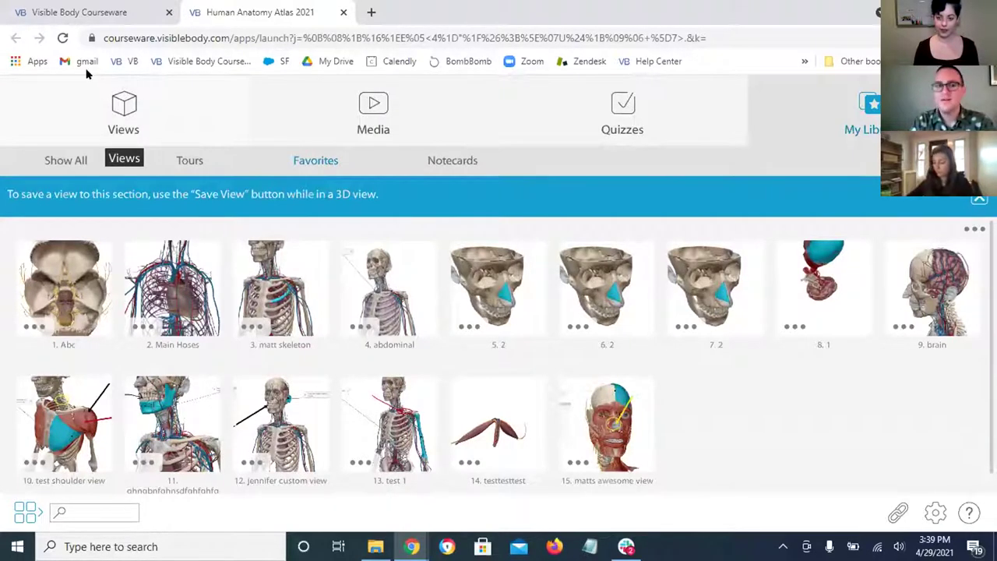
pyautogui.click(125, 103)
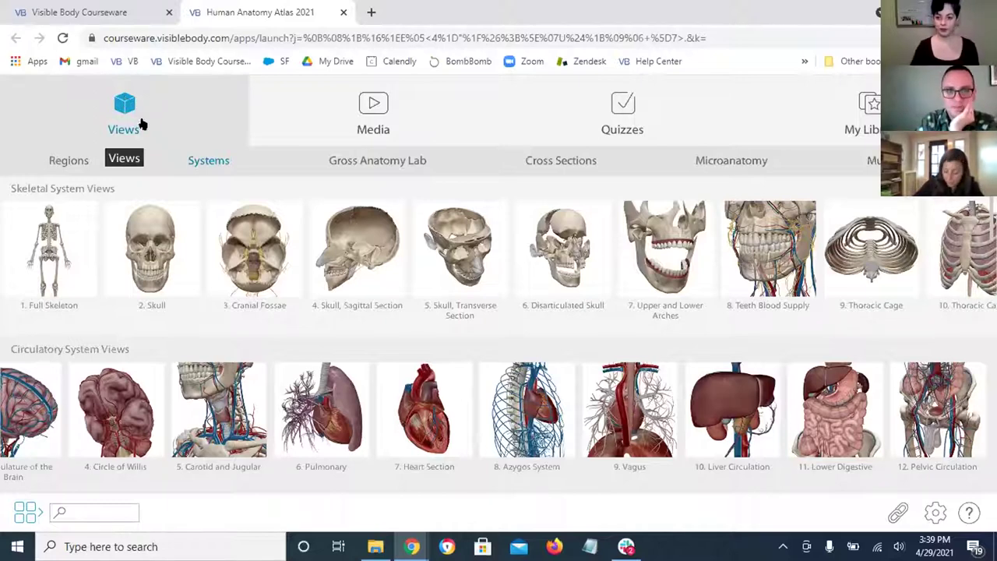
# - Switch to Visible Body Courseware, open the Marieb/Hoehn Human Anatomy & Physiology Copy course, and look at its Gradebook before returning to Assignments
pyautogui.click(97, 11)
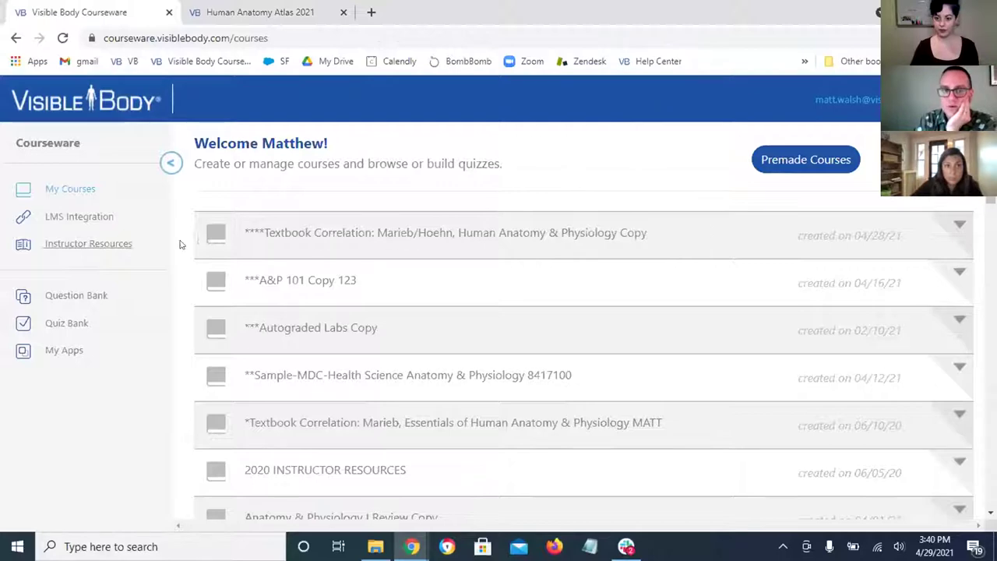
pyautogui.click(307, 234)
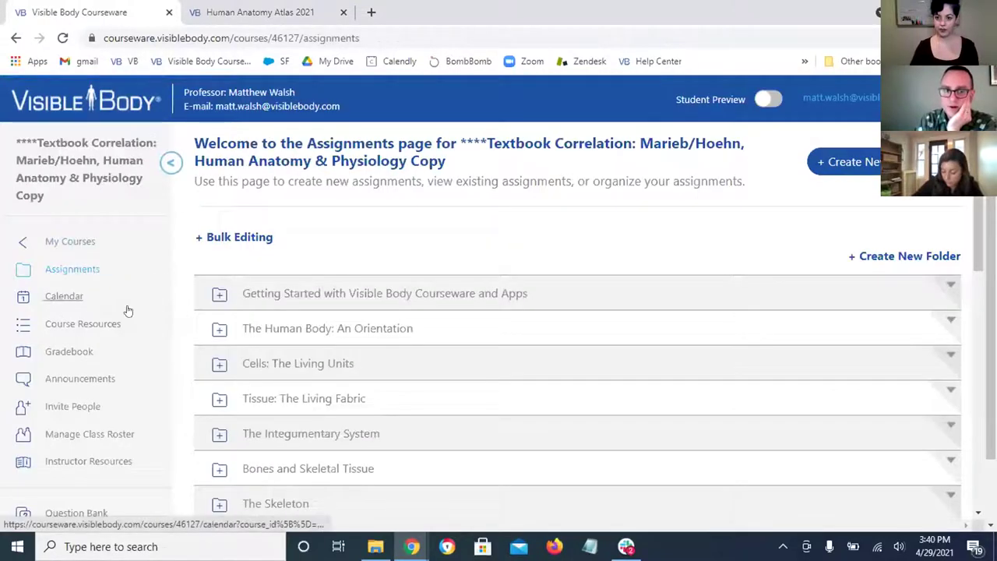
pyautogui.click(68, 351)
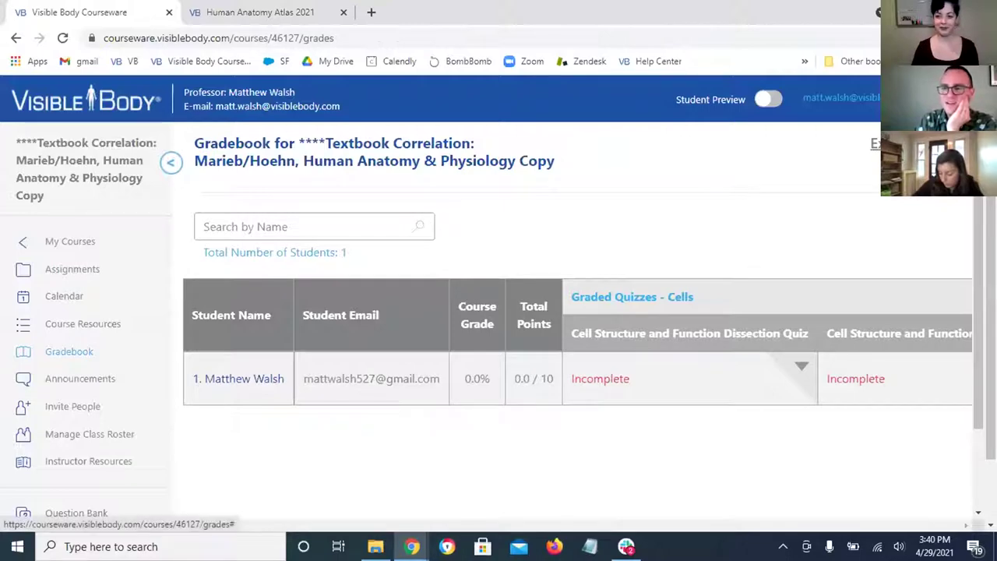
pyautogui.click(875, 144)
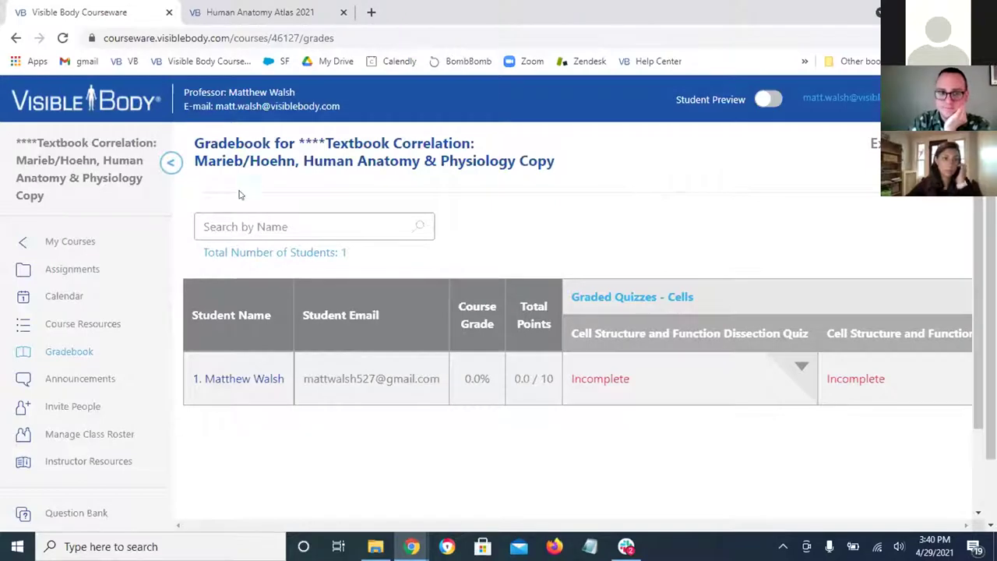
pyautogui.click(70, 271)
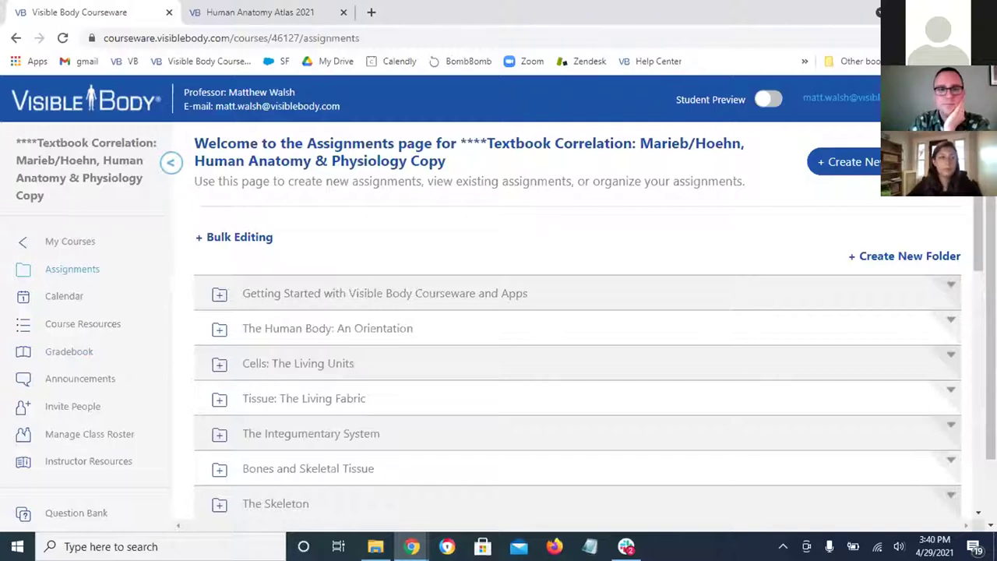
# - Switch to Human Anatomy Atlas 2021, show the My Library favorites again, and go back to the system views
pyautogui.hotkey('ctrl', 'Tab')
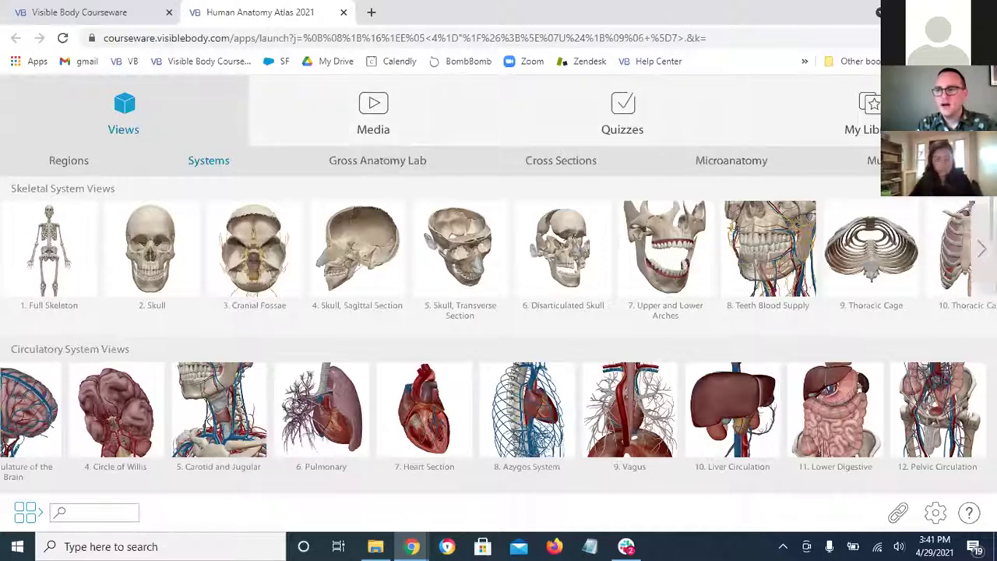
pyautogui.click(868, 103)
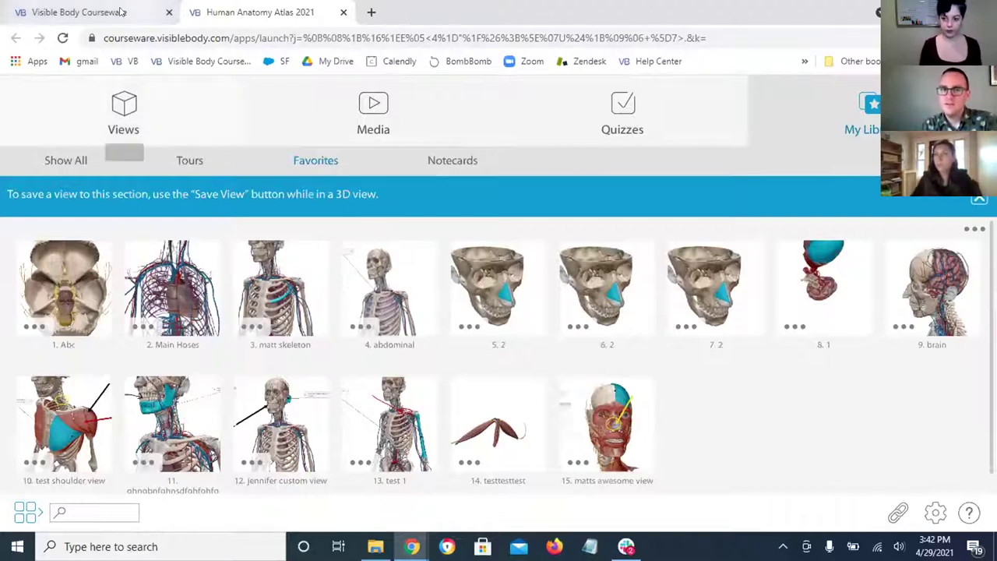
pyautogui.hotkey('ctrl', 'Tab')
pyautogui.hotkey('ctrl', 'Tab')
pyautogui.click(132, 117)
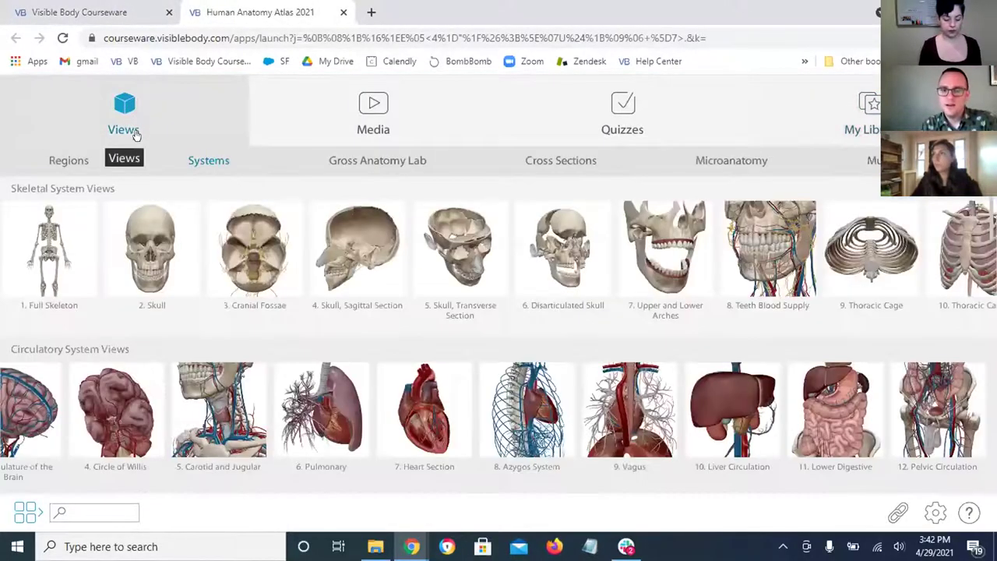
# - Open the Cranial Fossae view, select the frontal bone, and place an empty notepad beside the skull
pyautogui.click(257, 252)
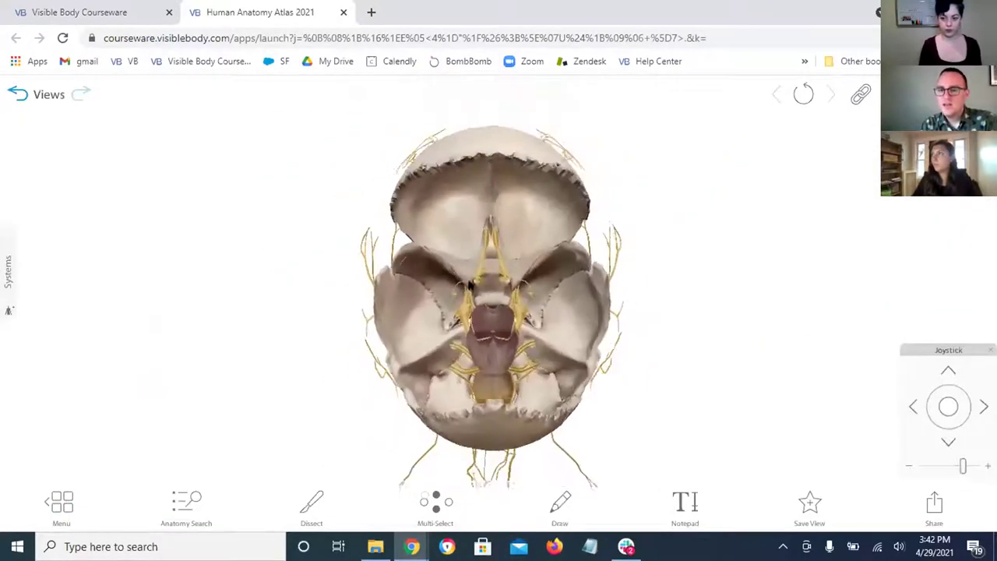
pyautogui.scroll(2, 450, 273)
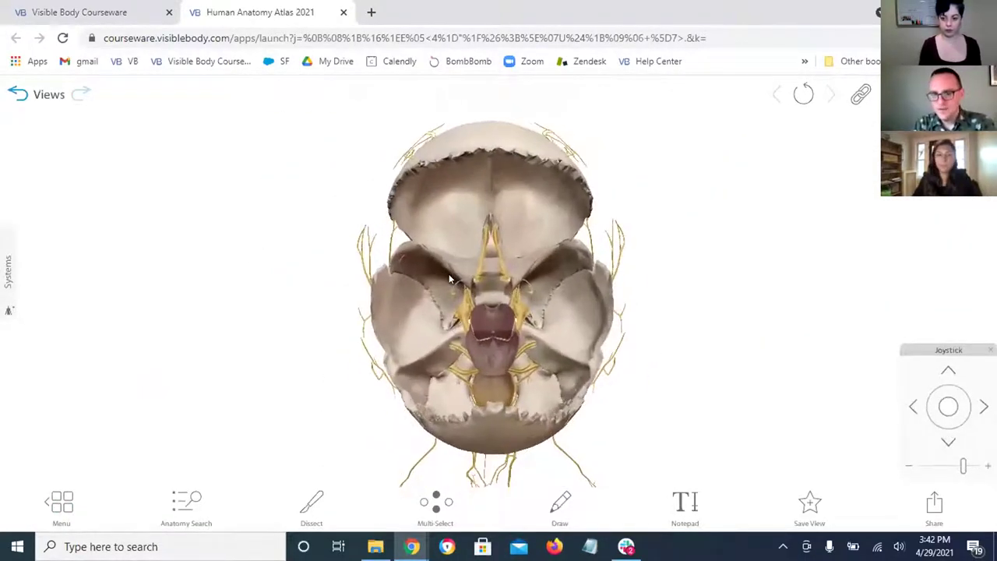
pyautogui.click(565, 207)
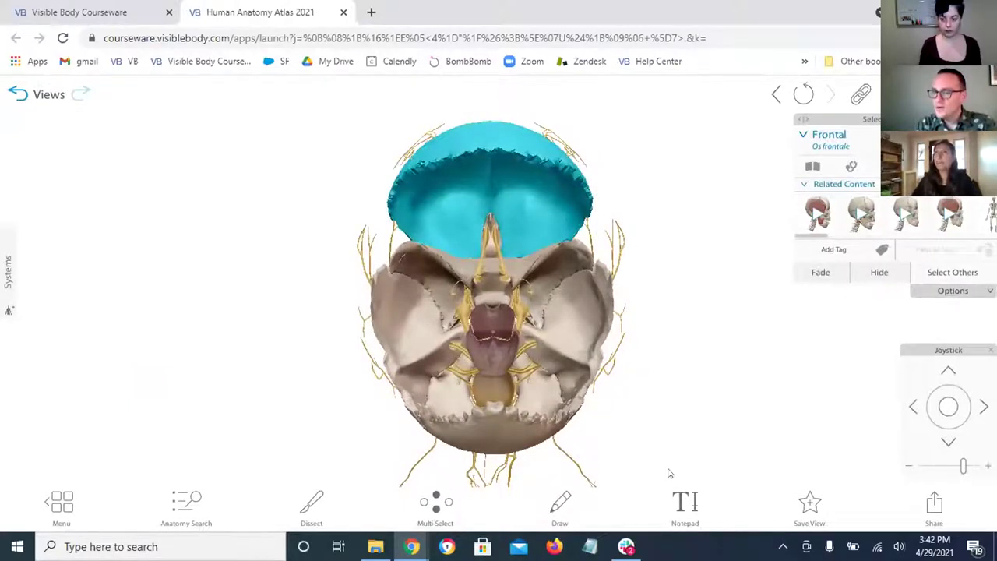
pyautogui.click(685, 502)
pyautogui.moveTo(514, 217)
pyautogui.mouseDown()
pyautogui.moveTo(341, 216)
pyautogui.moveTo(182, 178)
pyautogui.mouseUp()
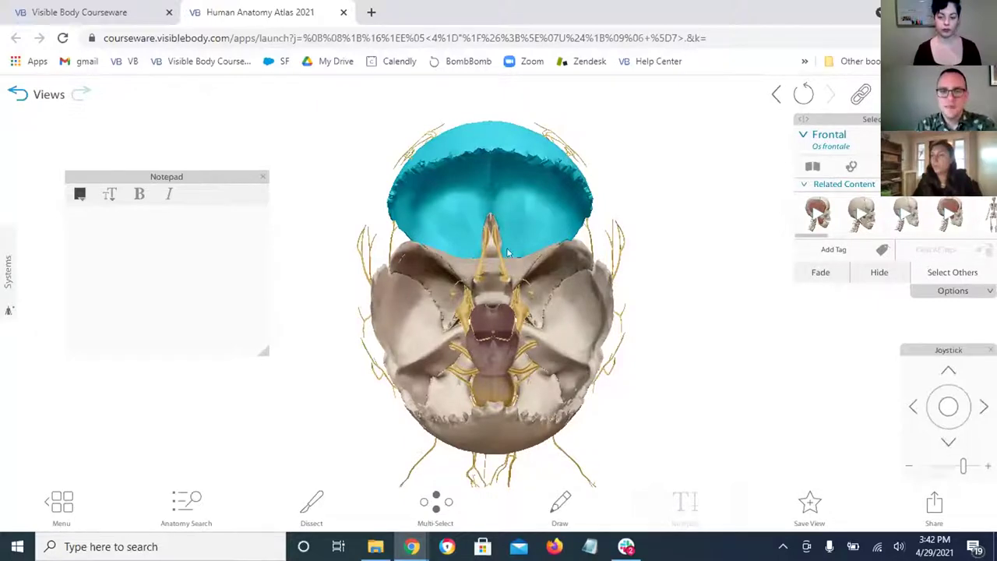
pyautogui.moveTo(530, 263); pyautogui.dragTo(374, 296)
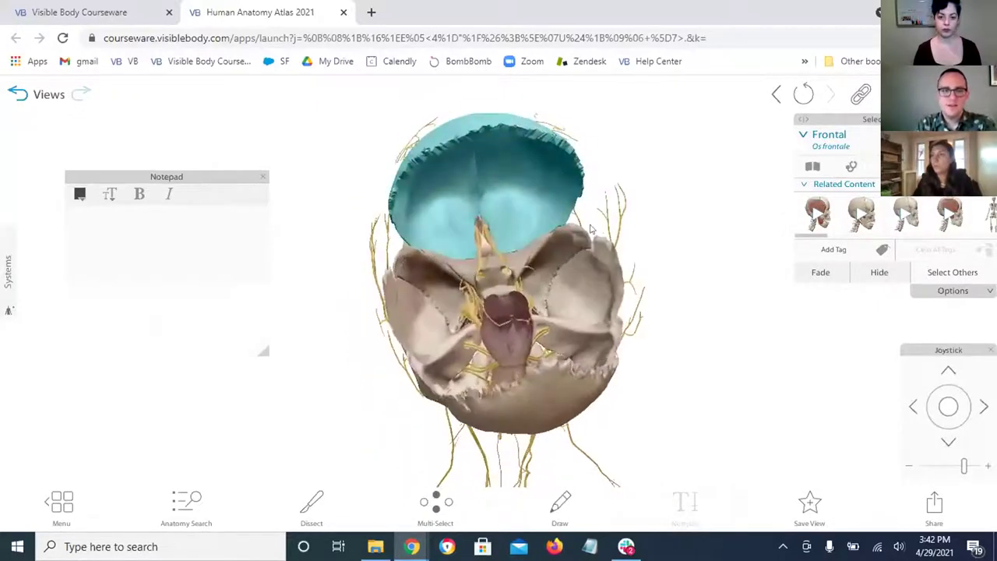
# - Return to My Library and look over the saved tours and the favorites they are built from
pyautogui.click(61, 502)
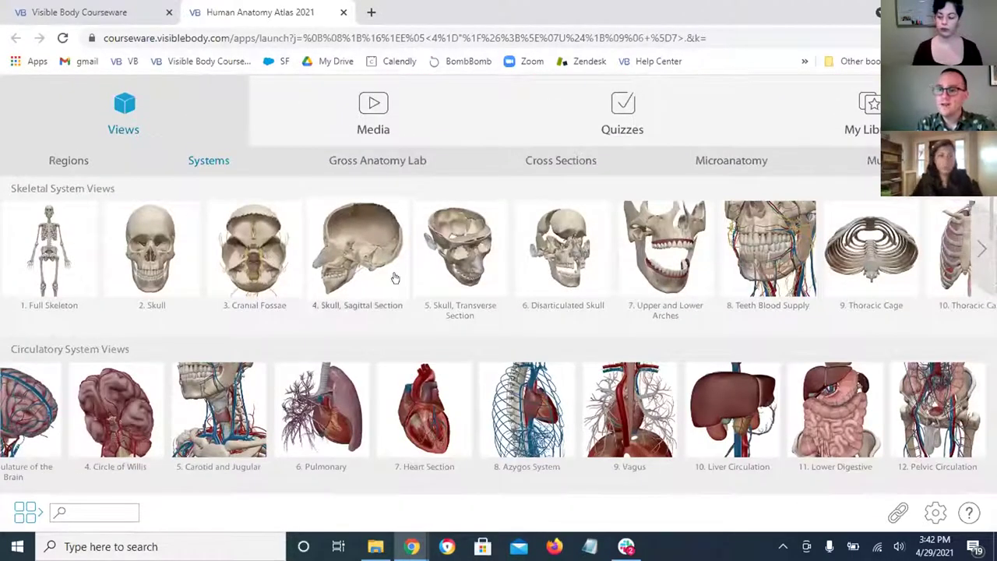
pyautogui.click(864, 113)
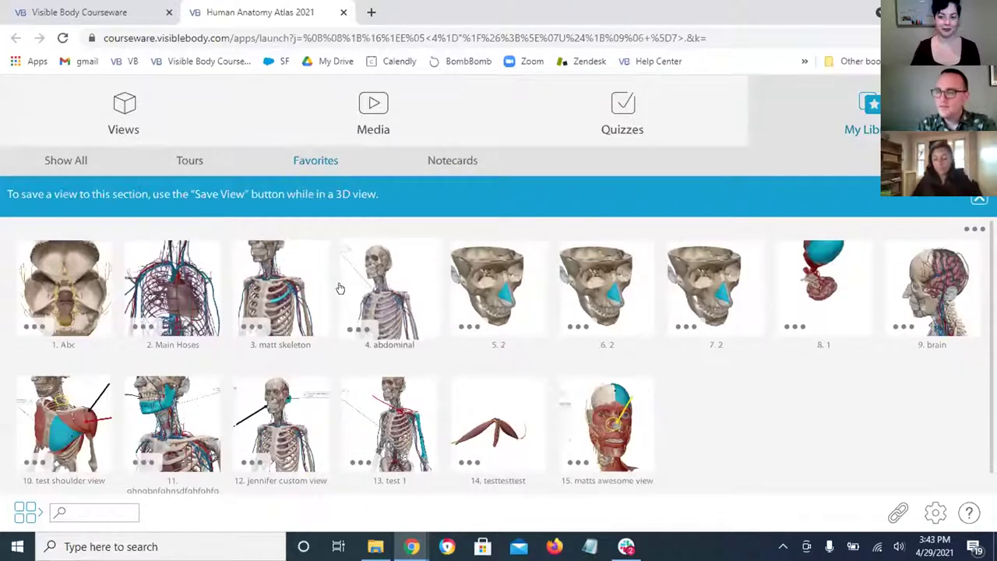
pyautogui.click(187, 160)
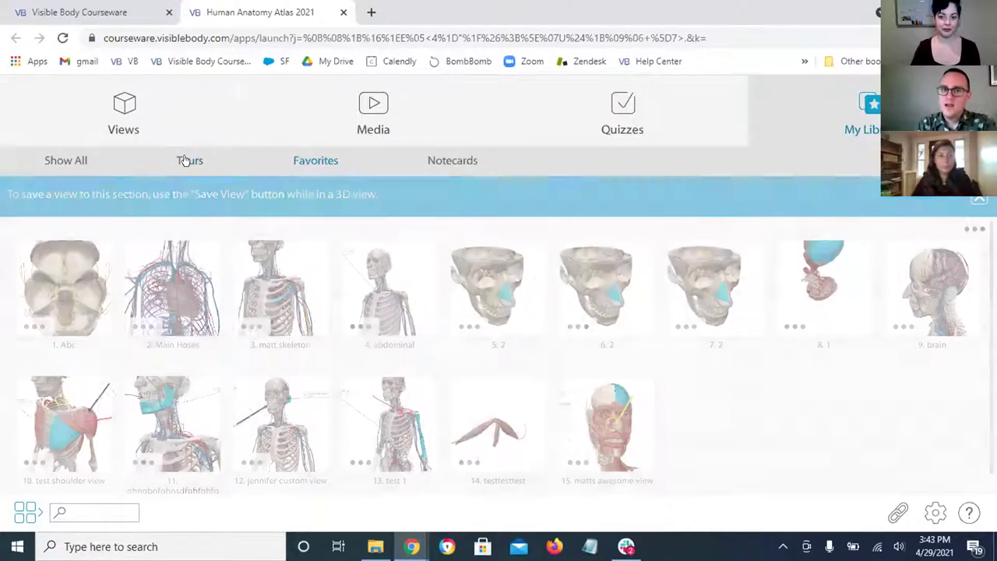
pyautogui.scroll(-2, 224, 325)
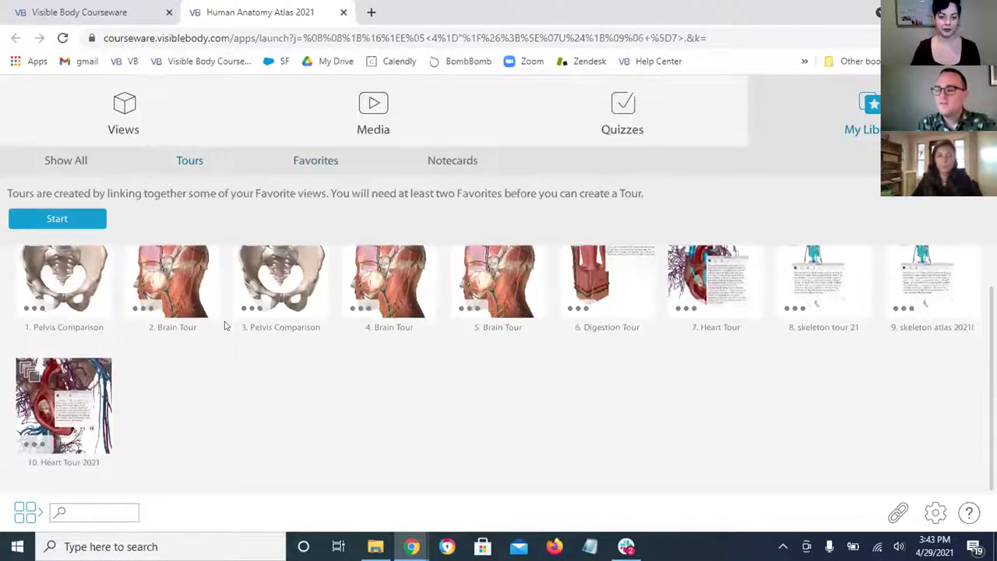
pyautogui.scroll(2, 224, 326)
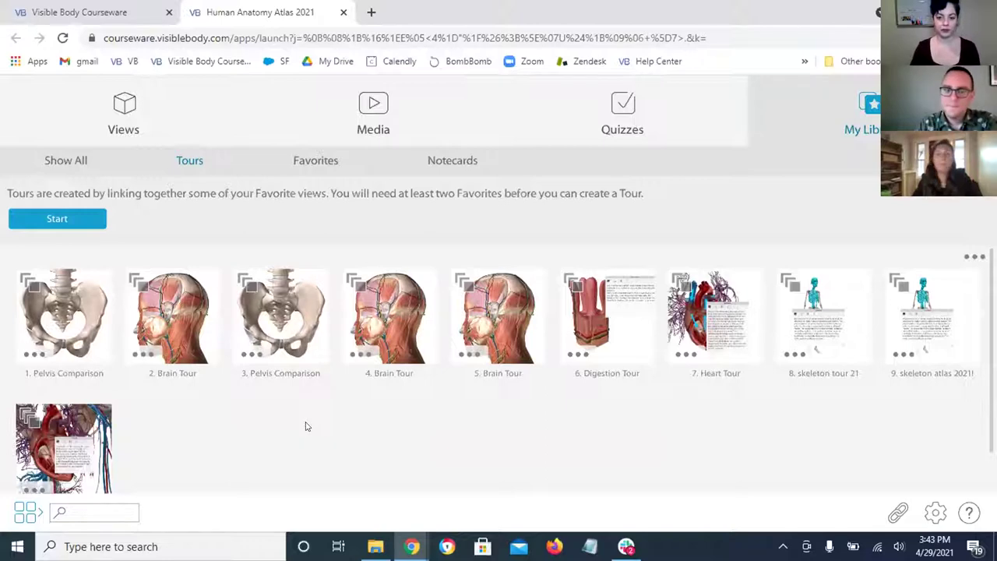
pyautogui.scroll(-1, 305, 424)
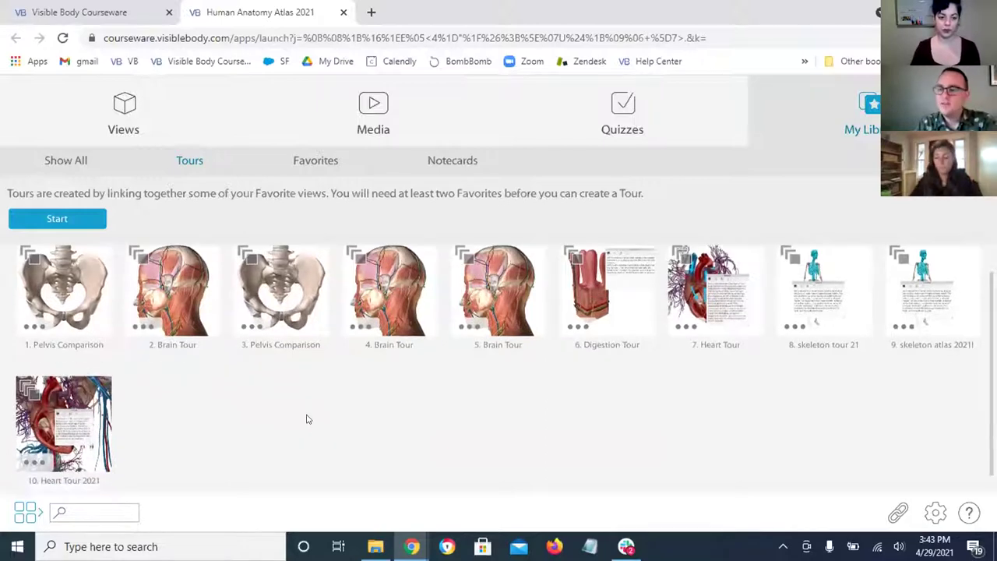
pyautogui.click(316, 160)
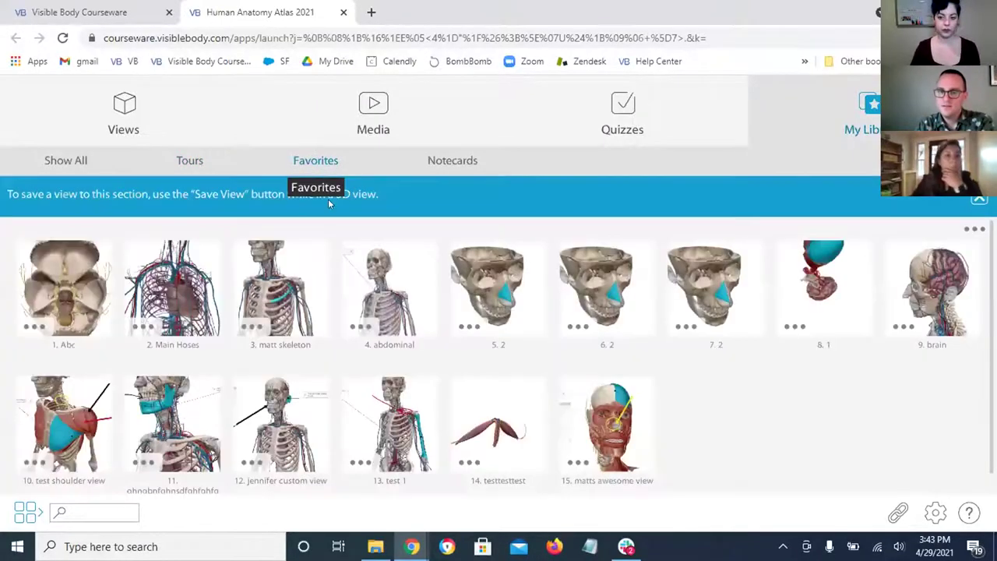
pyautogui.click(187, 161)
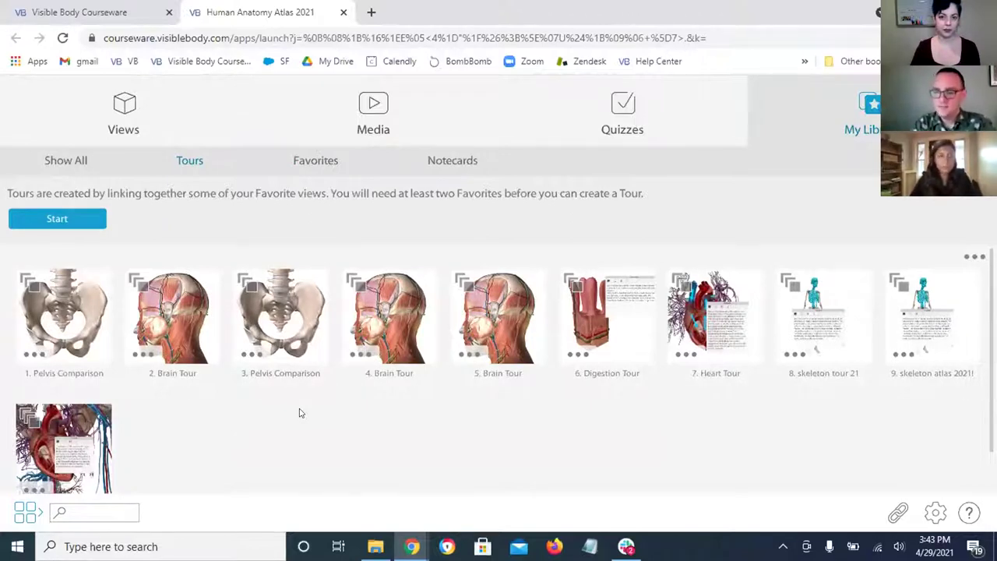
# - Open Heart Tour 2021, go on to its tagged heart view, and move the notepad in each view clear of the heart
pyautogui.click(56, 435)
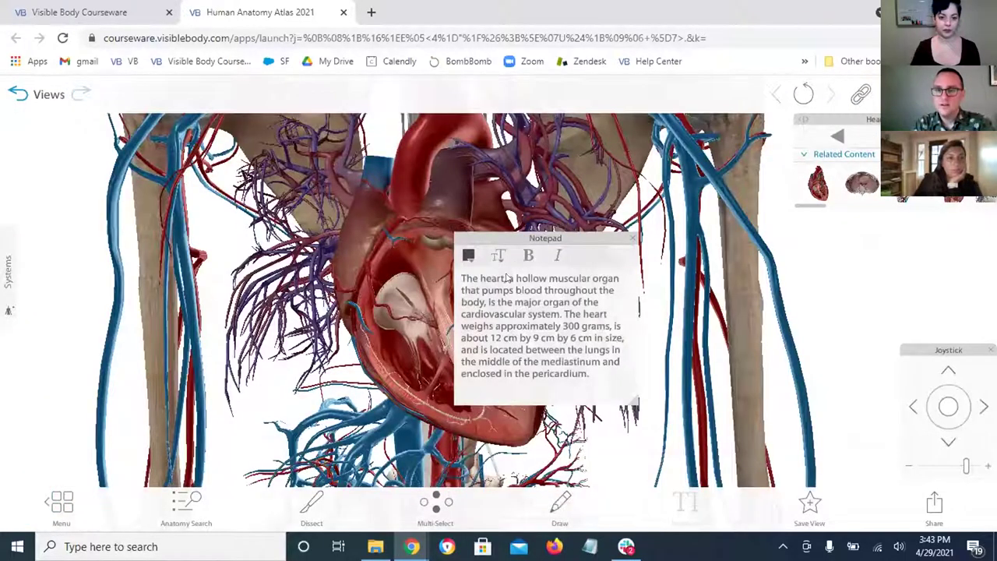
pyautogui.moveTo(553, 237); pyautogui.dragTo(682, 255)
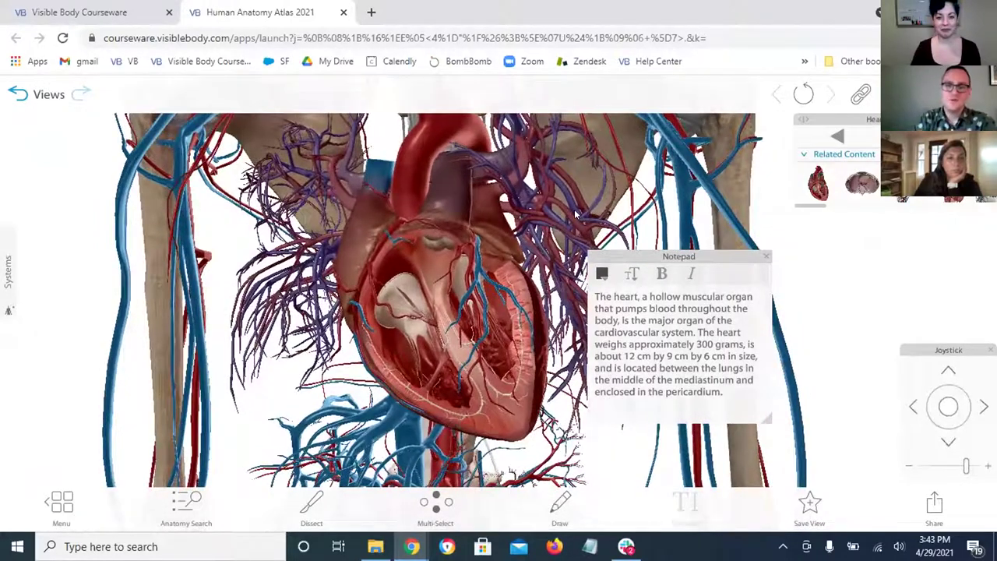
pyautogui.scroll(-2, 522, 202)
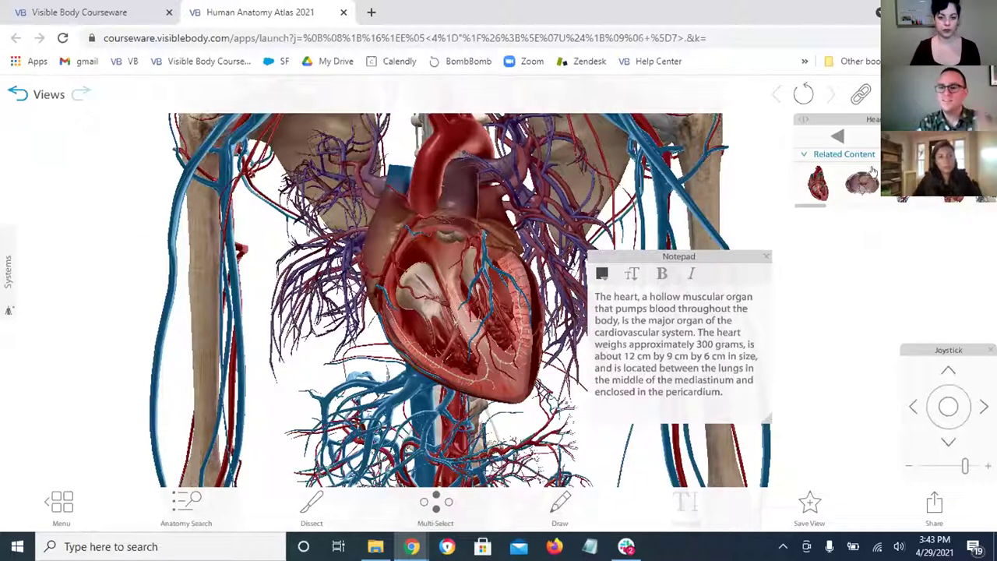
pyautogui.click(817, 183)
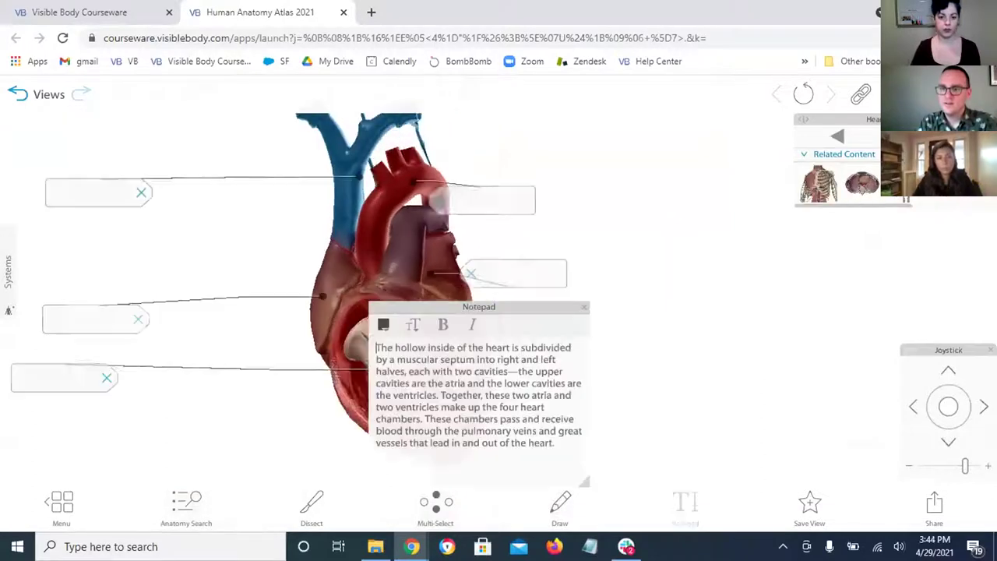
pyautogui.moveTo(500, 308); pyautogui.dragTo(710, 303)
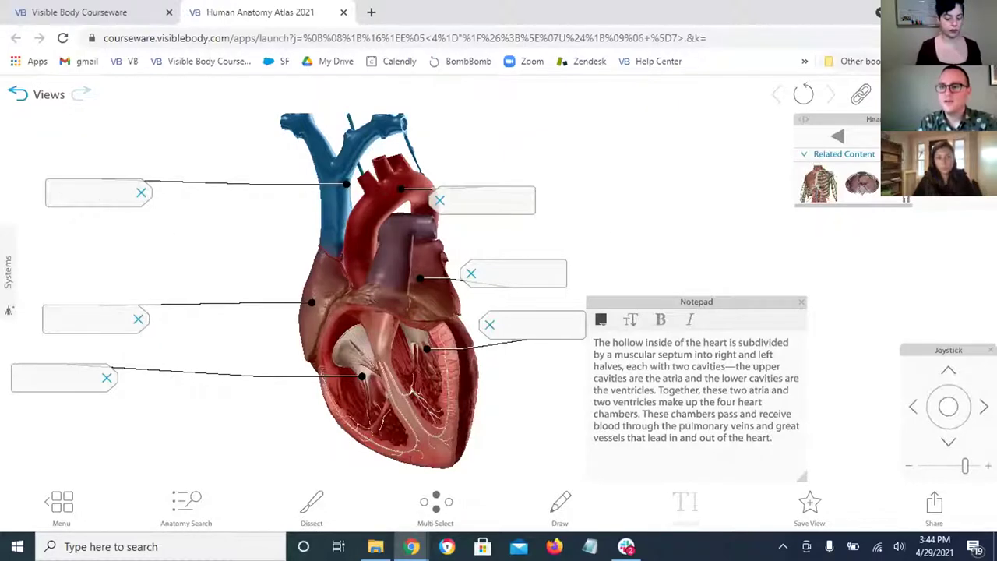
# - Turn off Blank Tags in the settings and return to the heart view
pyautogui.click(872, 124)
pyautogui.click(609, 378)
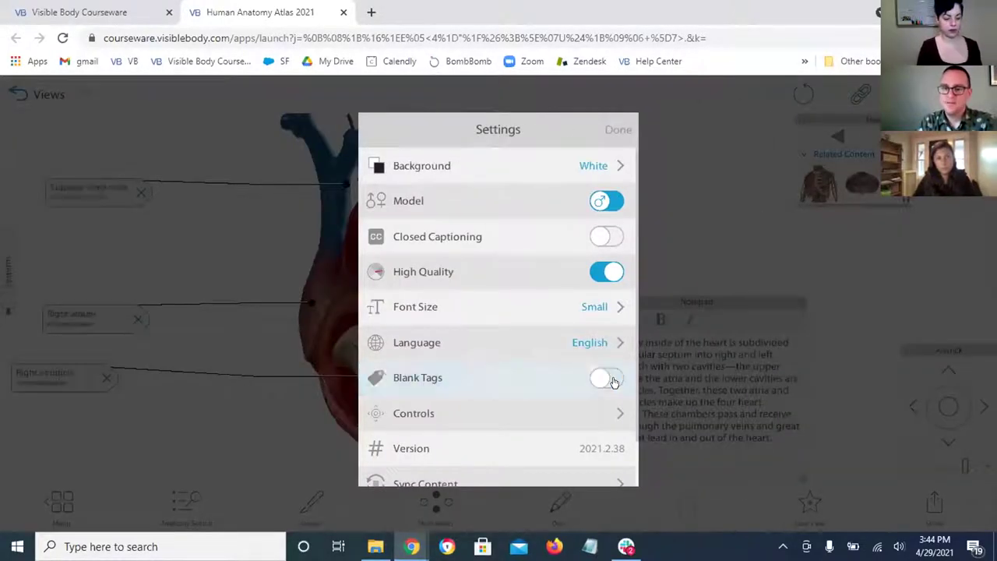
pyautogui.click(705, 198)
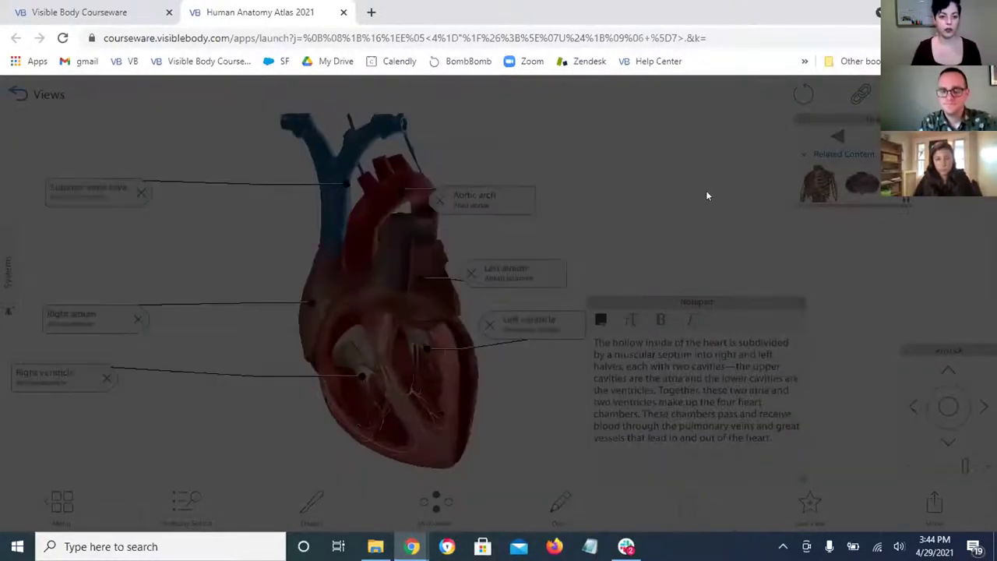
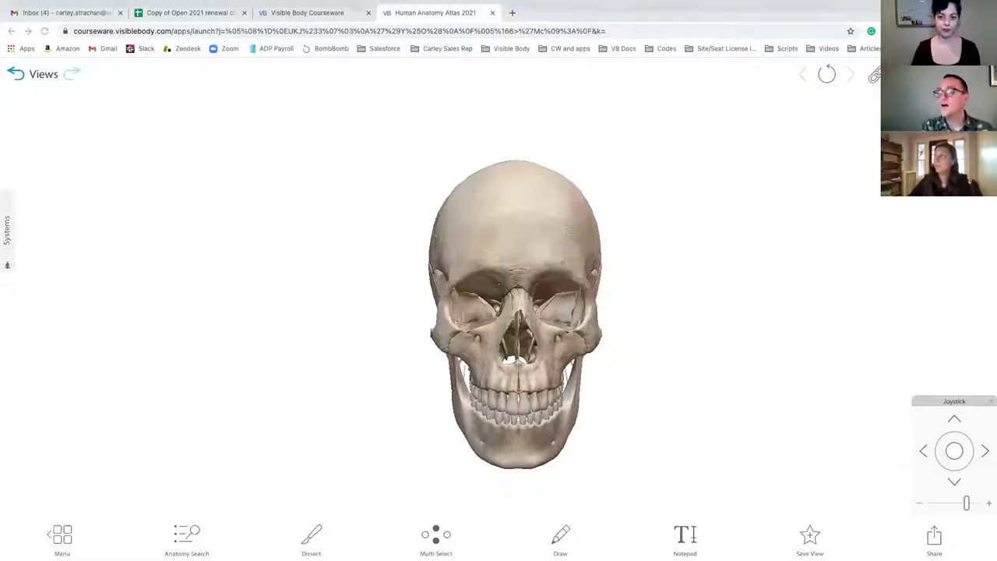
# - From the skull view, launch the shared heart tour by pasting its copied share link
pyautogui.click(874, 75)
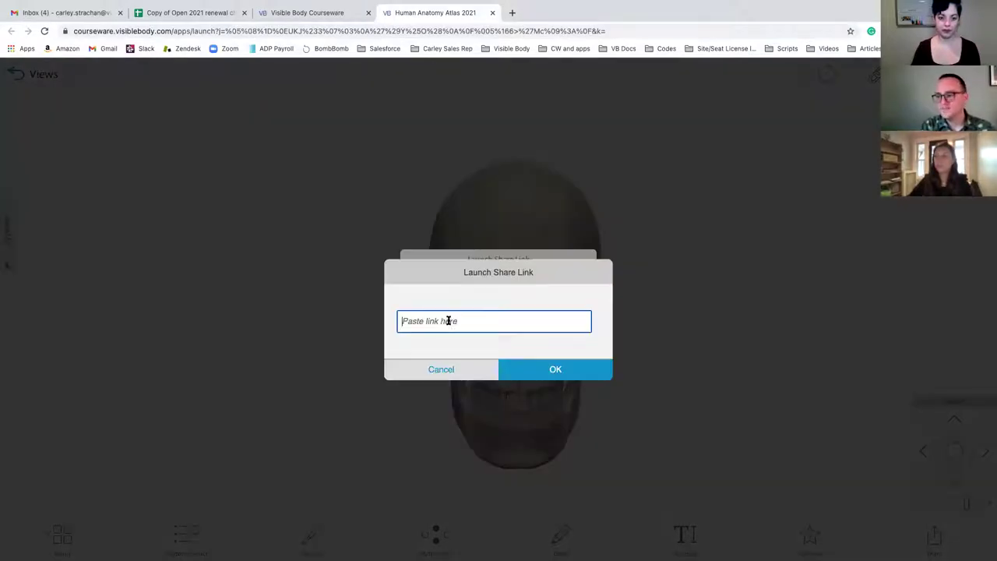
pyautogui.click(448, 320)
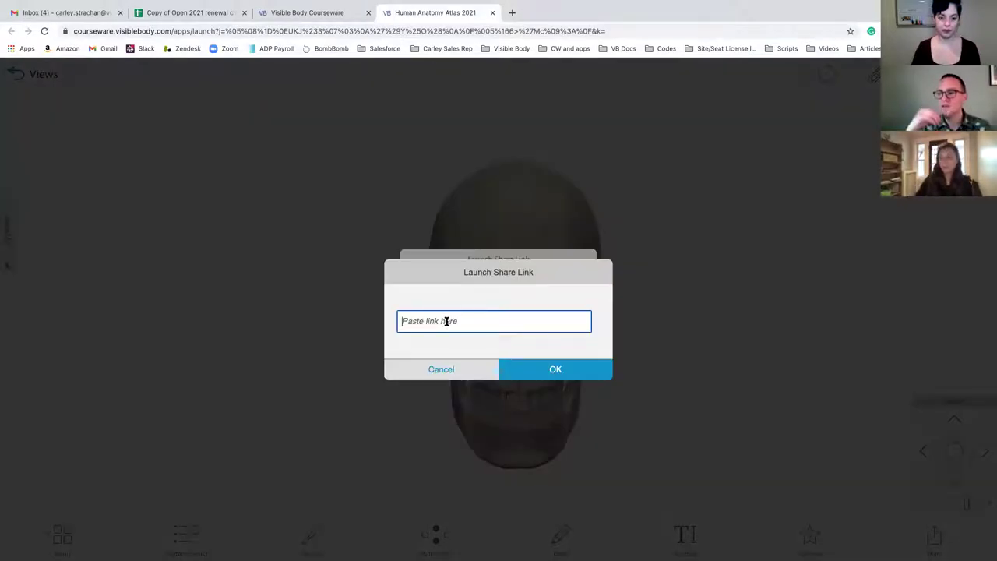
pyautogui.press('super+v')
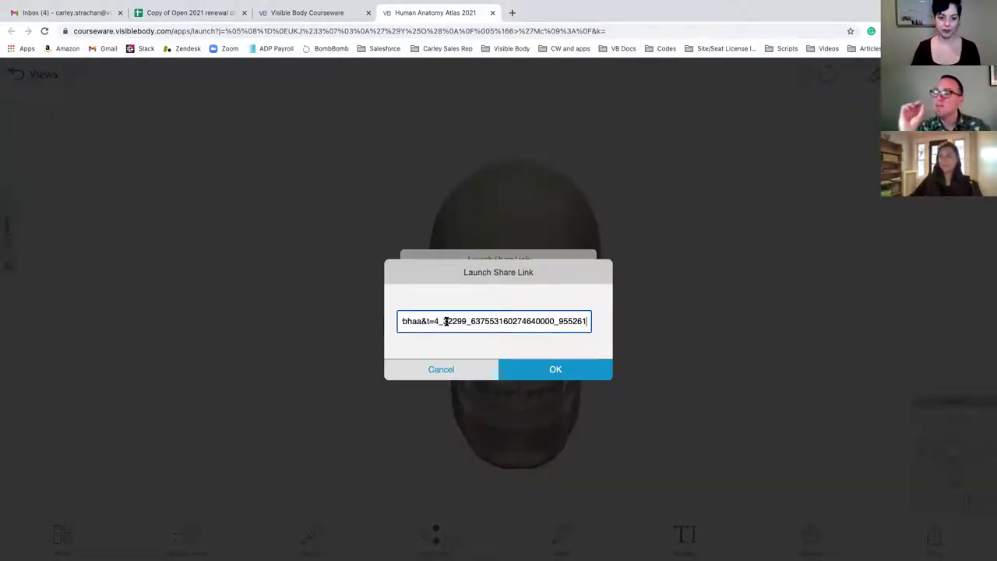
pyautogui.click(561, 374)
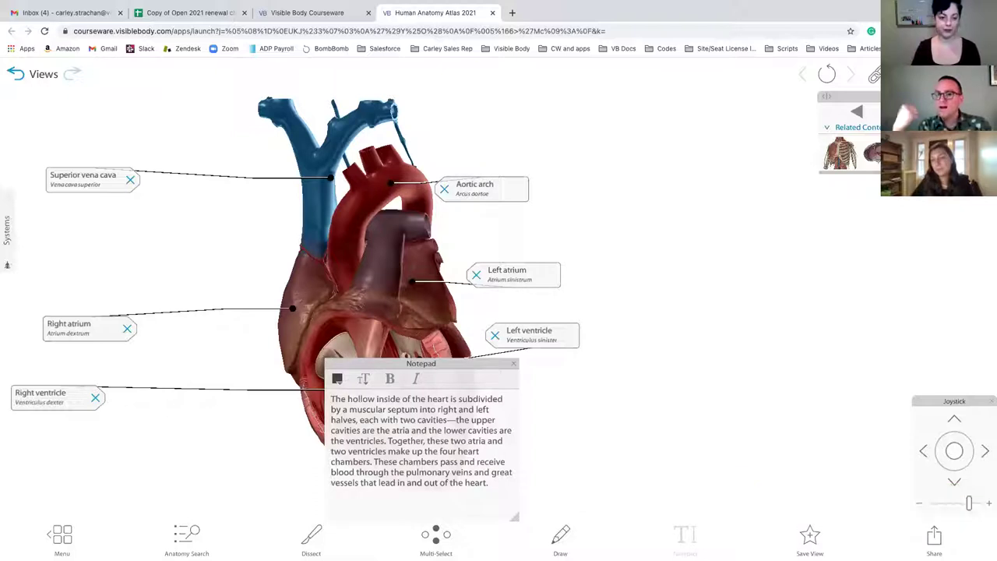
# - Check the sharing options for the tagged heart view and close them without sharing
pyautogui.scroll(3, 708, 452)
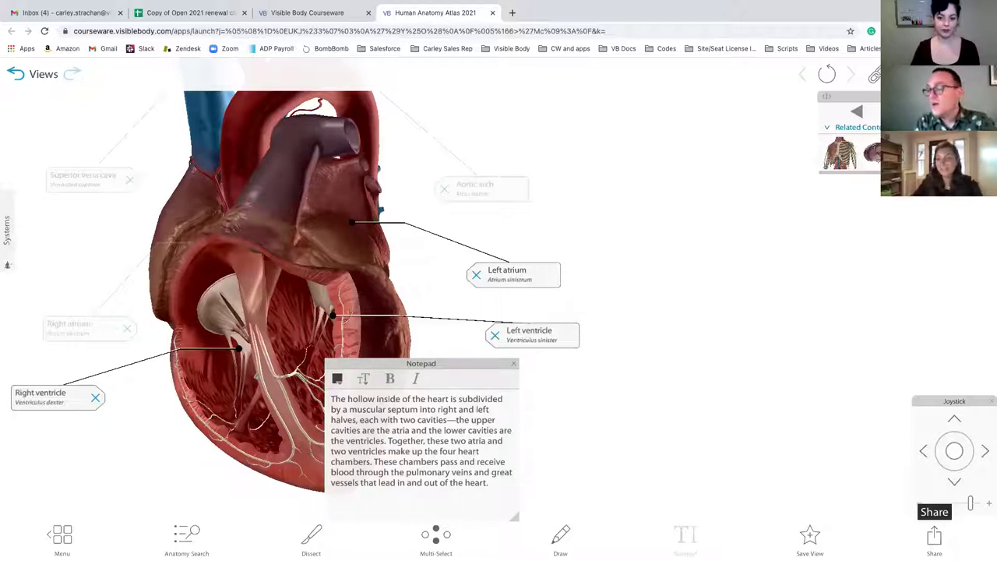
pyautogui.click(934, 541)
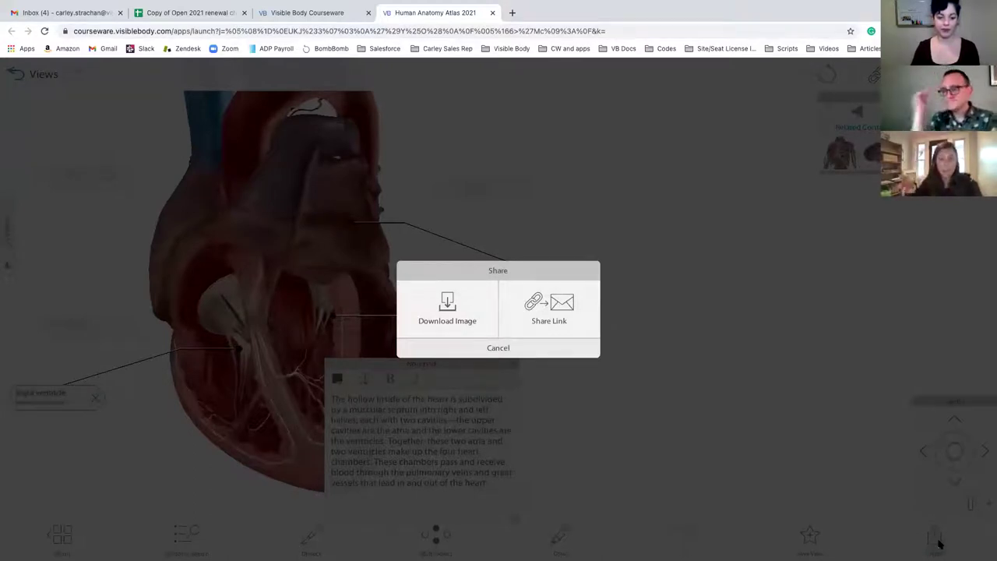
pyautogui.click(500, 350)
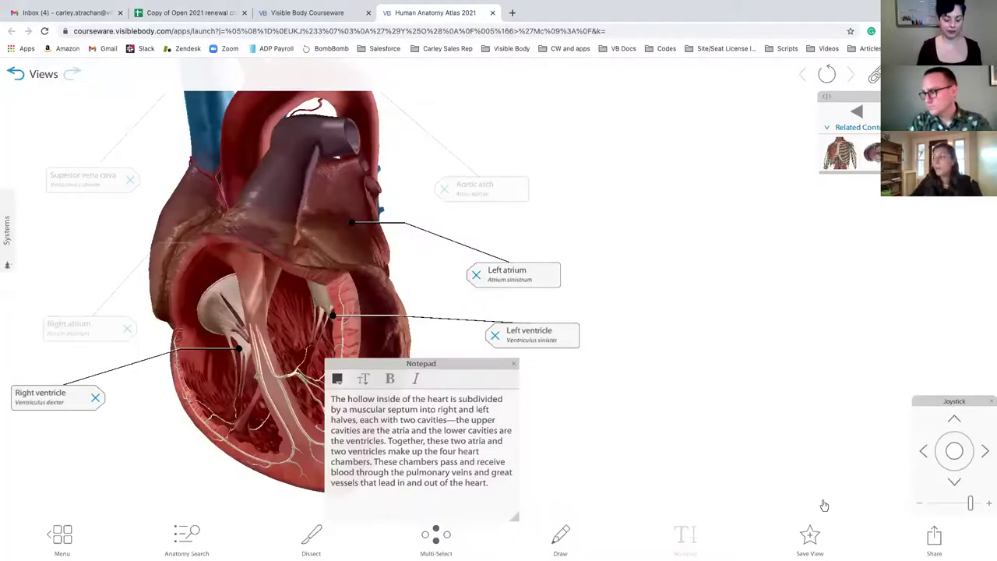
# - Save the shared heart tour to the library, naming it with the colleague's first name followed by "webinar TEST"
pyautogui.click(810, 538)
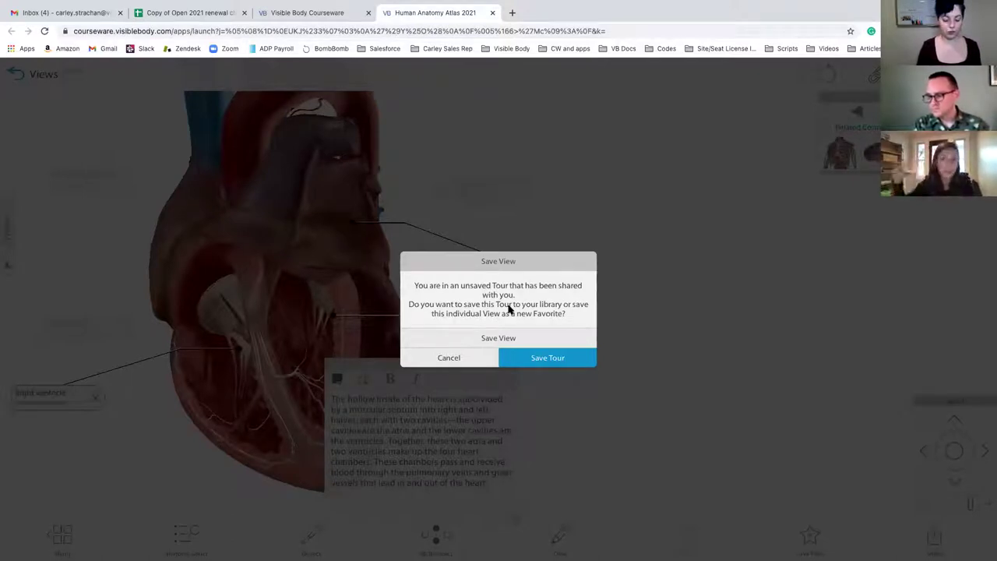
pyautogui.click(543, 360)
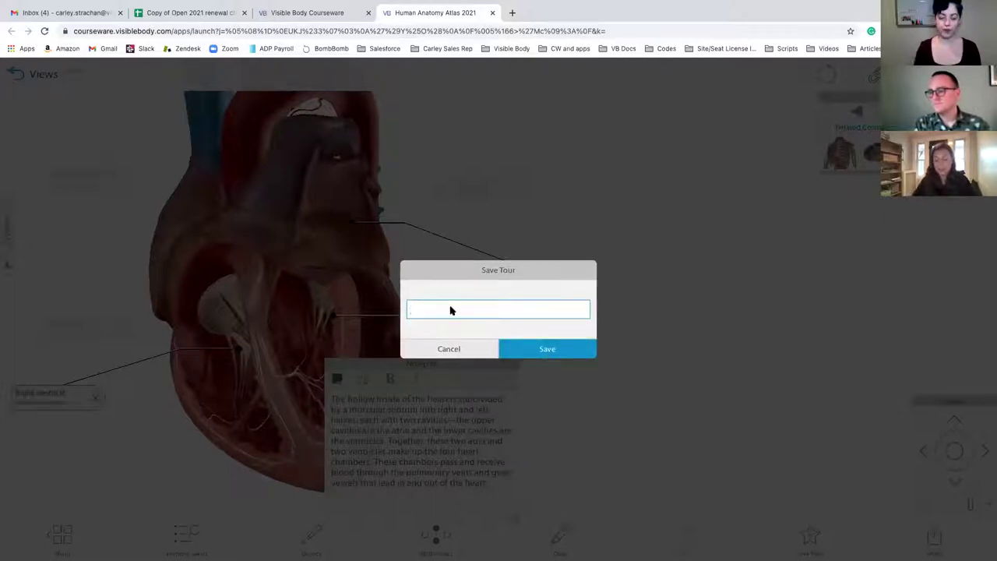
pyautogui.write('MA')
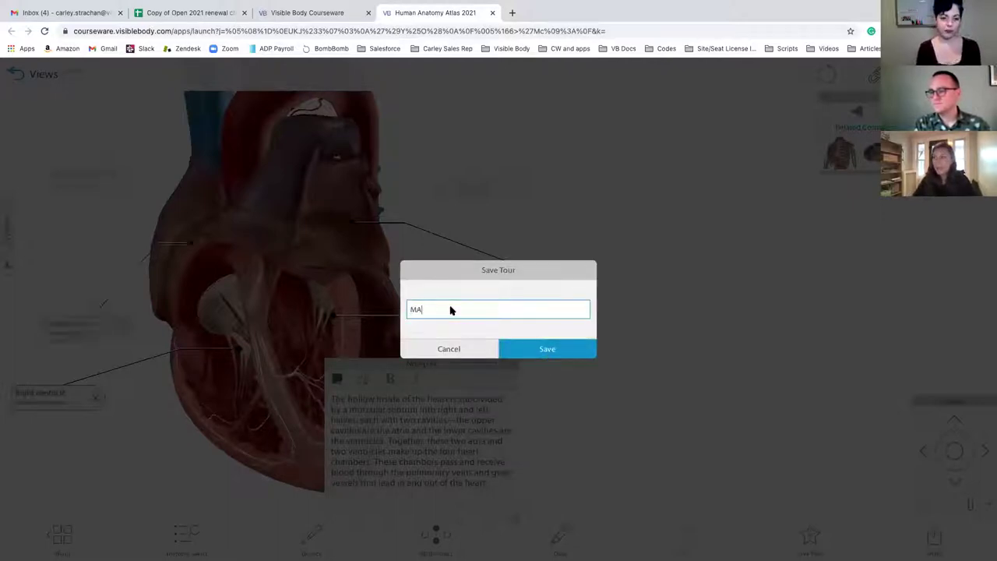
pyautogui.write('tt- webin')
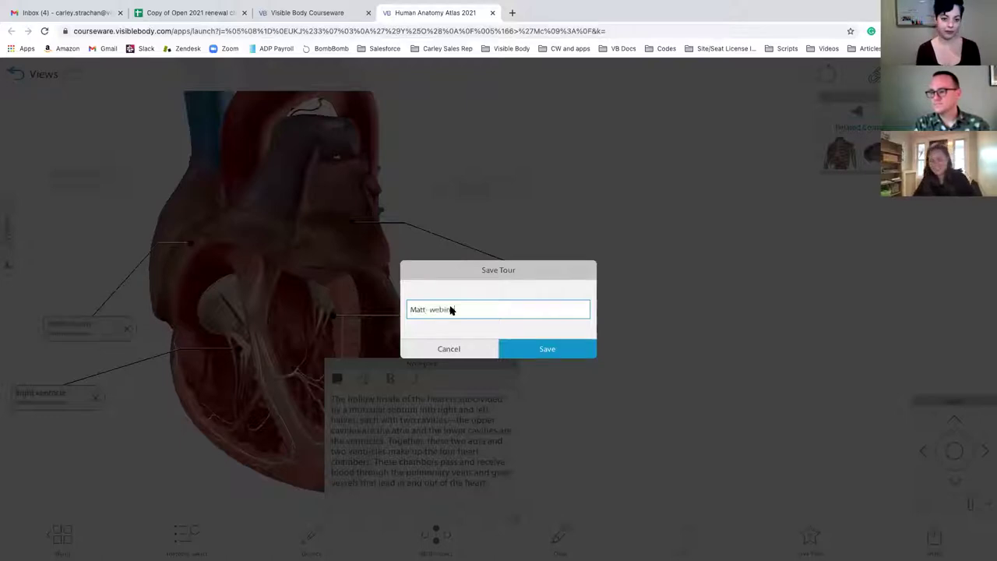
pyautogui.write('ar TEST')
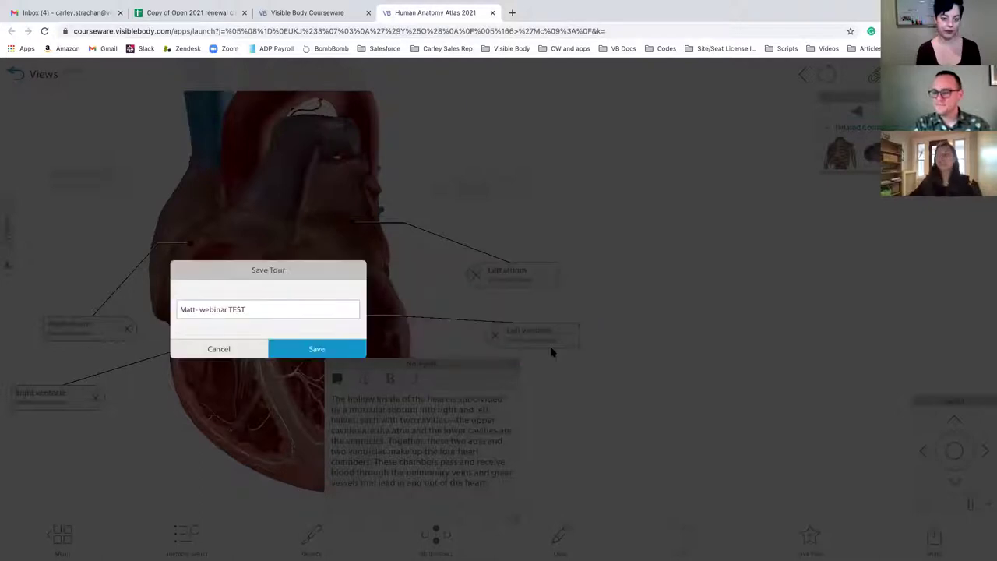
pyautogui.click(550, 349)
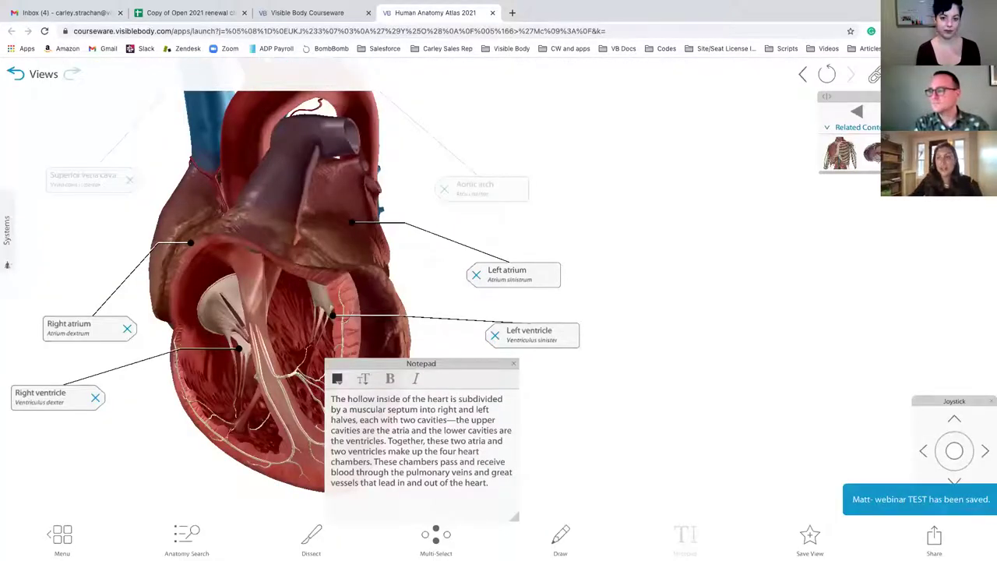
# - Find the newly saved webinar TEST tour among the tours in My Library and open it
pyautogui.click(58, 545)
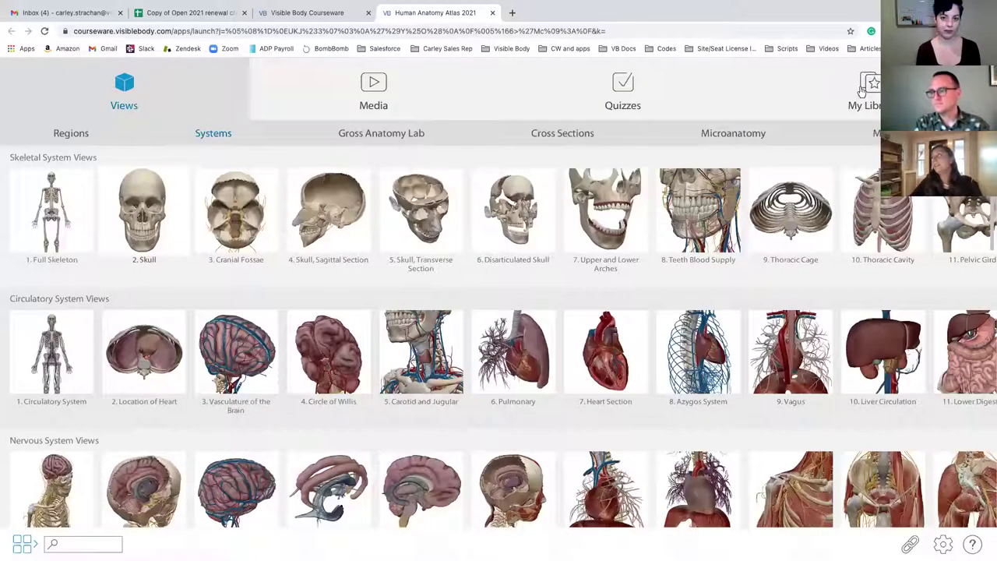
pyautogui.click(859, 93)
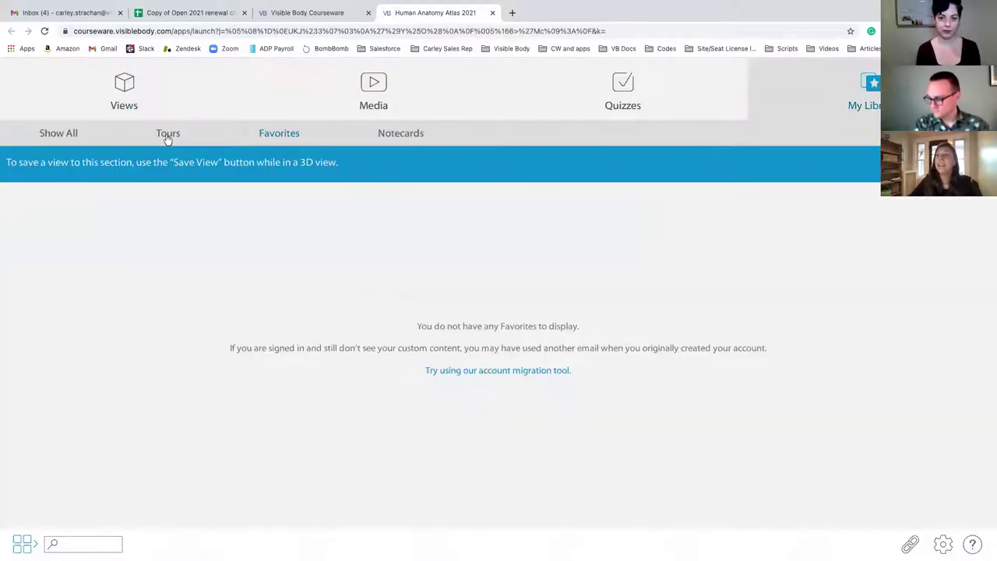
pyautogui.click(167, 135)
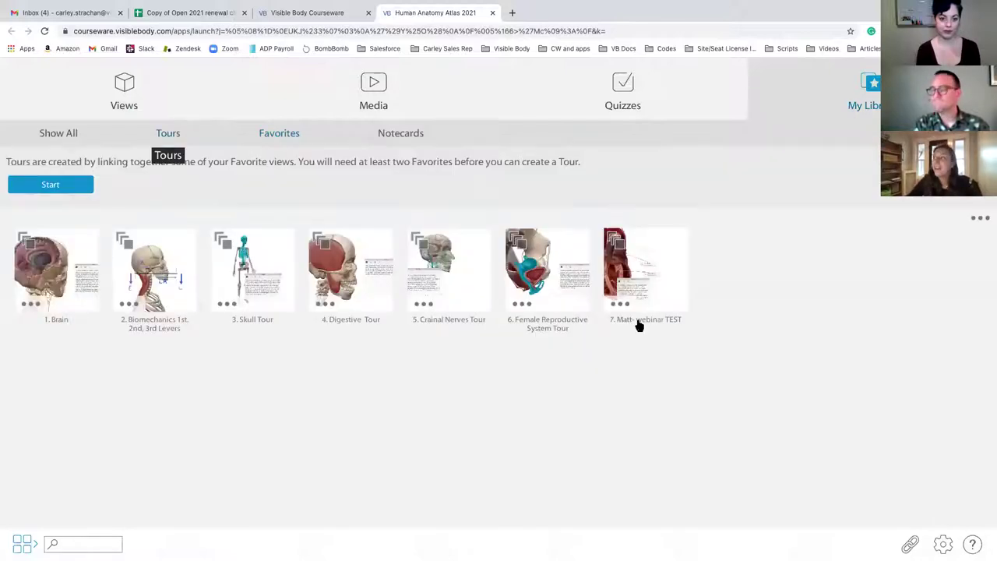
pyautogui.click(640, 271)
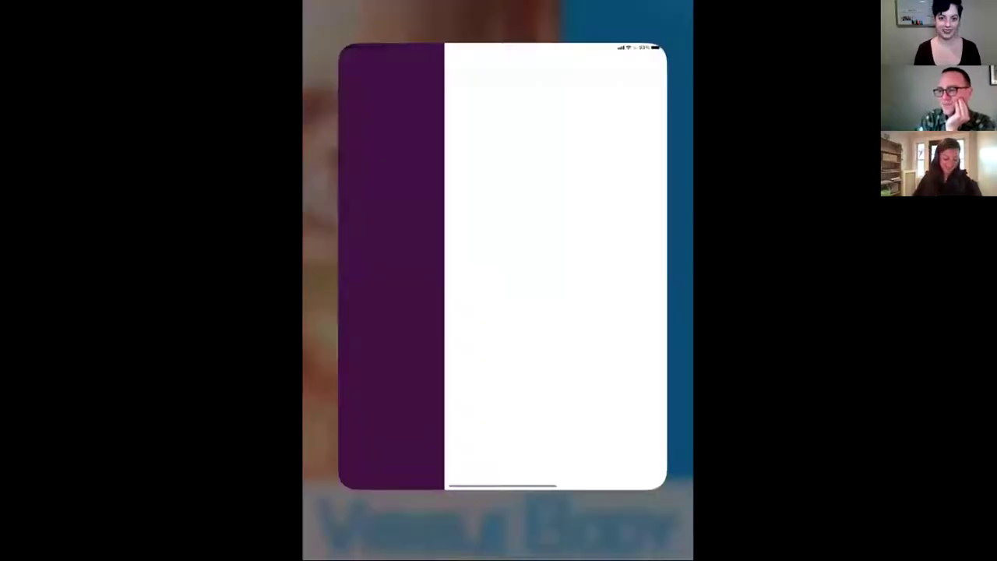
# - On the iPad, close Slack from the recent apps and reopen it from the Work folder
pyautogui.scroll(-10, 365, 311)
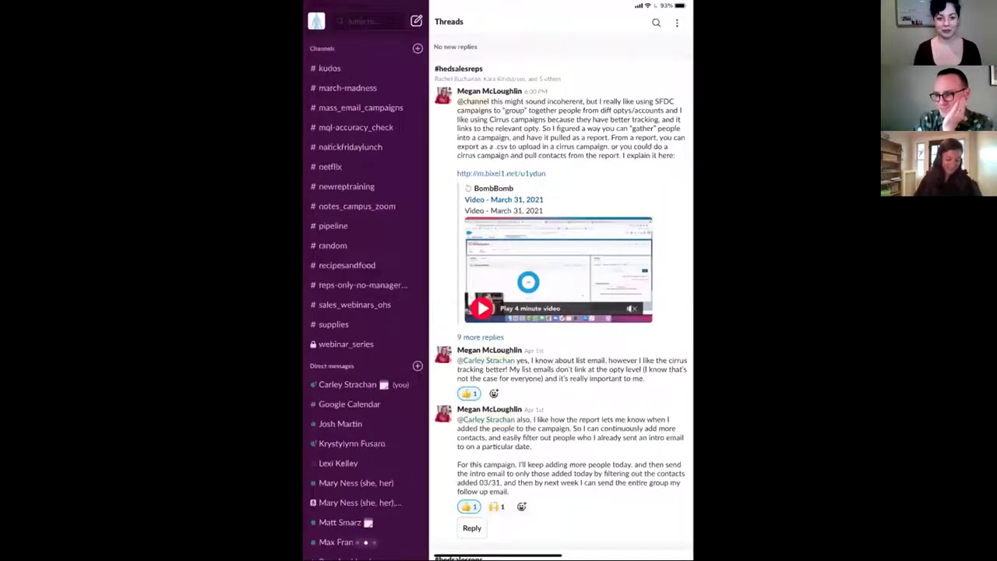
pyautogui.scroll(-2, 365, 311)
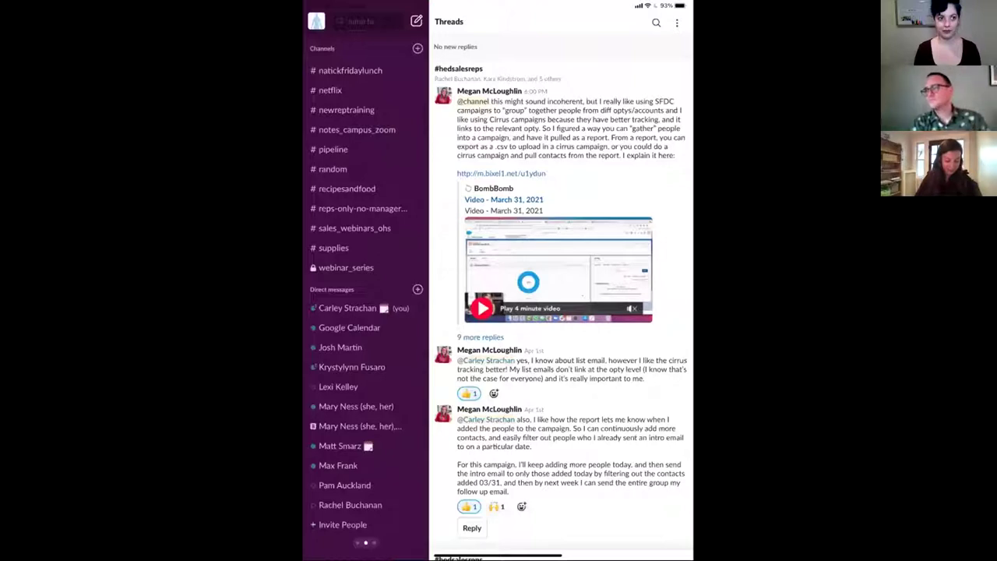
pyautogui.scroll(-1, 365, 296)
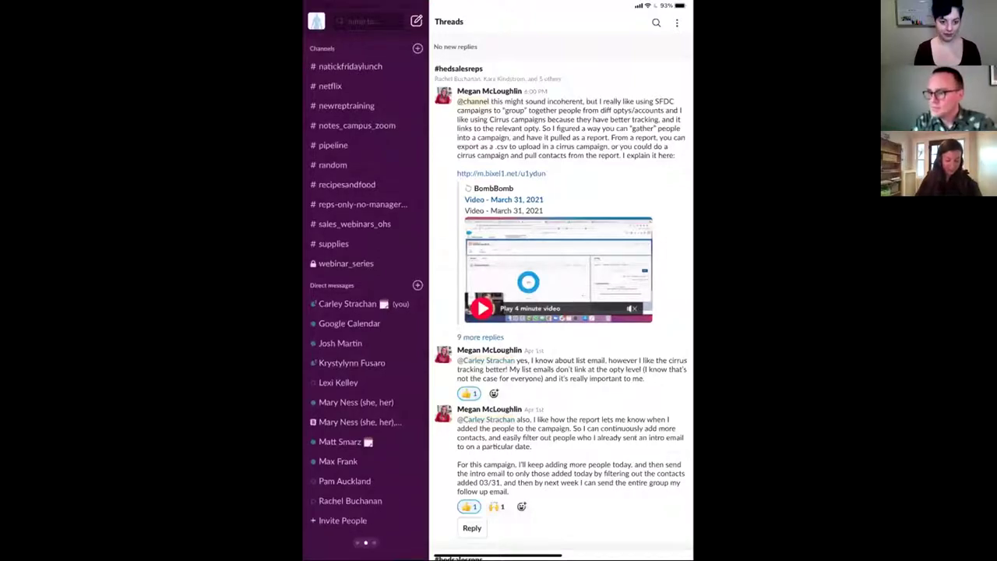
pyautogui.scroll(-1, 366, 296)
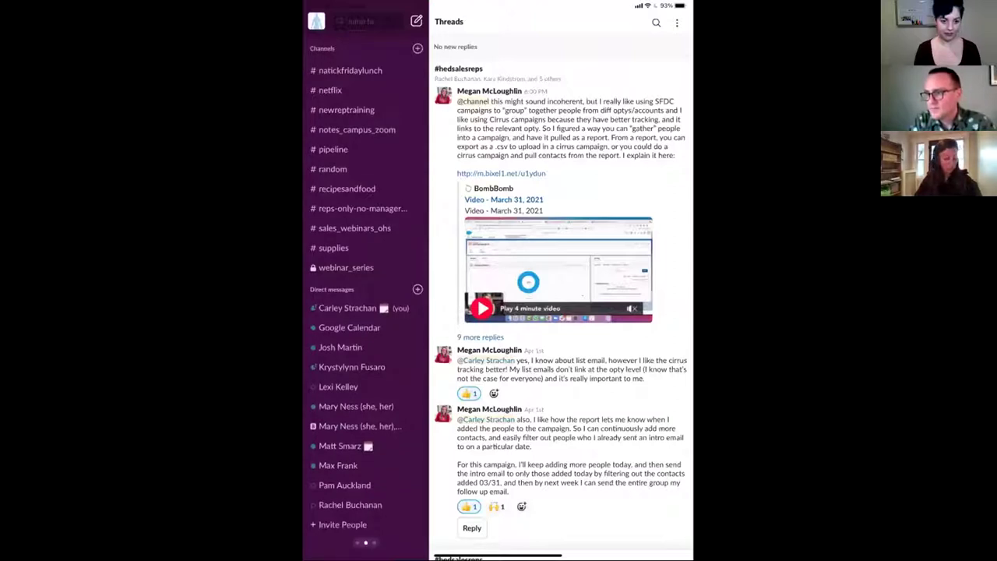
pyautogui.moveTo(499, 556); pyautogui.dragTo(498, 351)
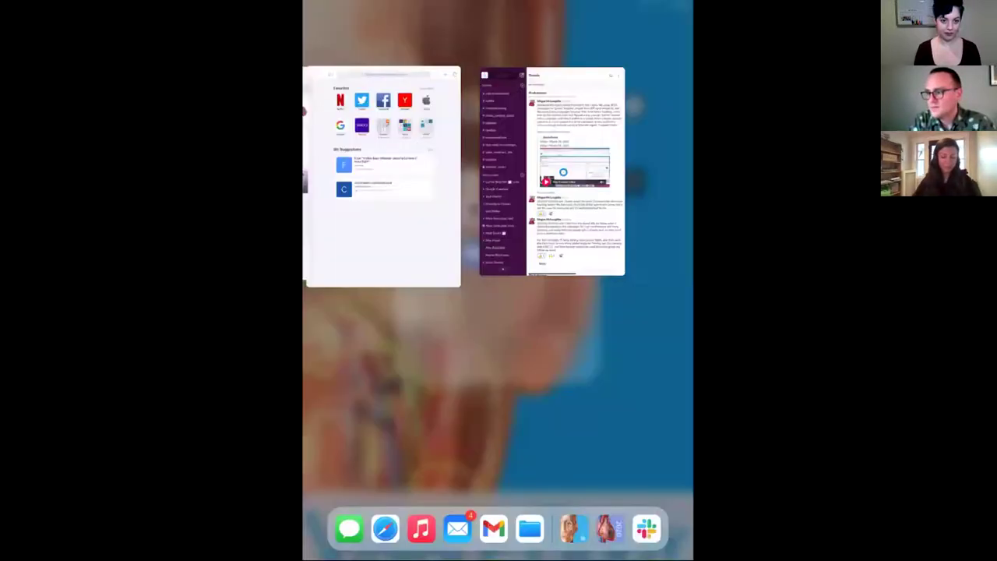
pyautogui.click(498, 389)
pyautogui.click(498, 436)
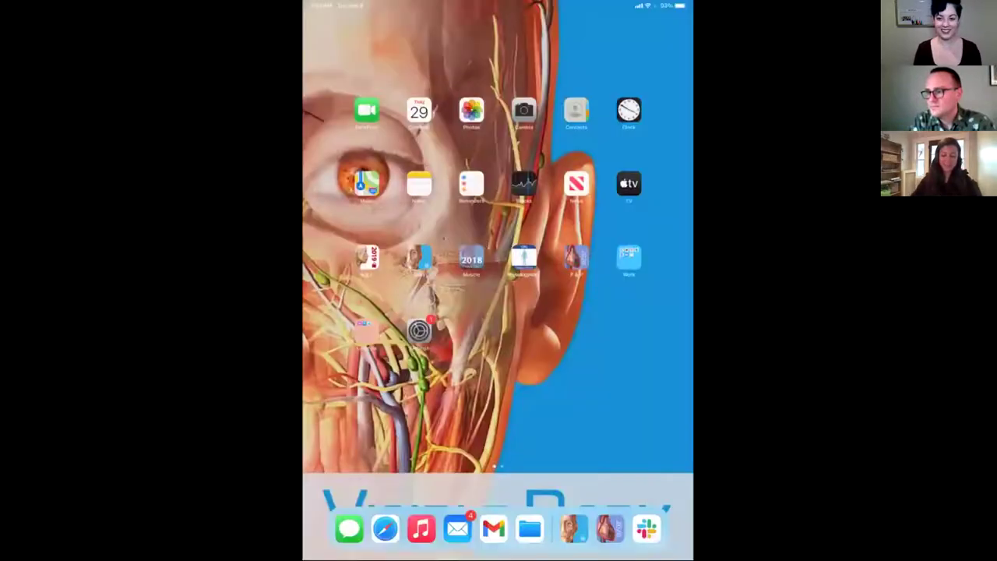
pyautogui.moveTo(499, 556); pyautogui.dragTo(498, 350)
pyautogui.moveTo(594, 117); pyautogui.dragTo(594, 7)
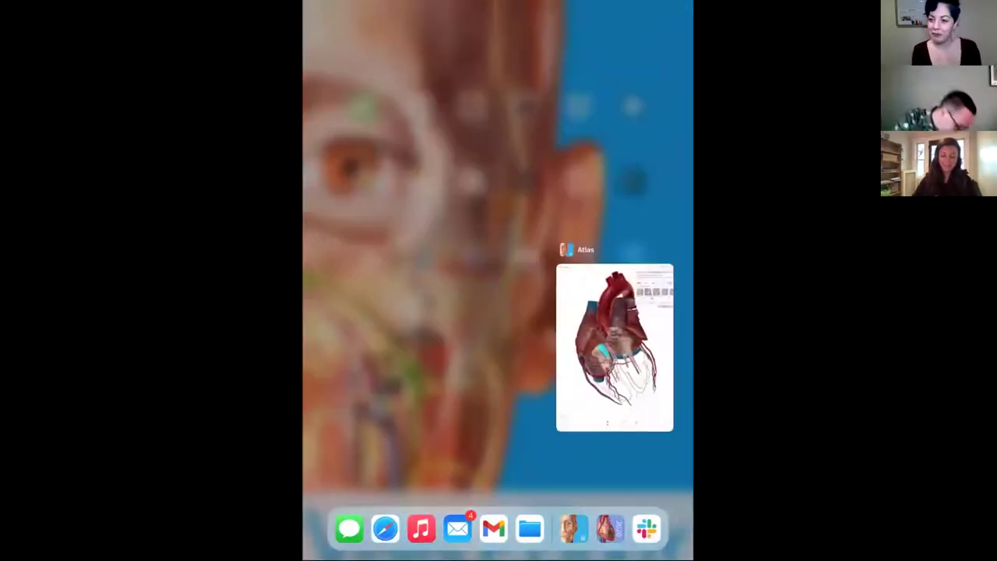
pyautogui.click(498, 389)
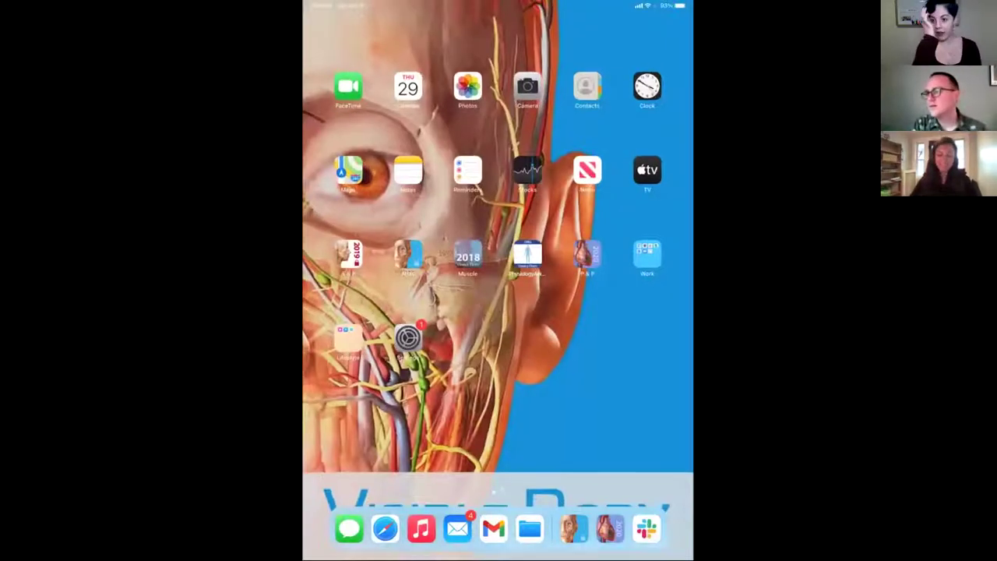
pyautogui.click(647, 254)
pyautogui.click(524, 200)
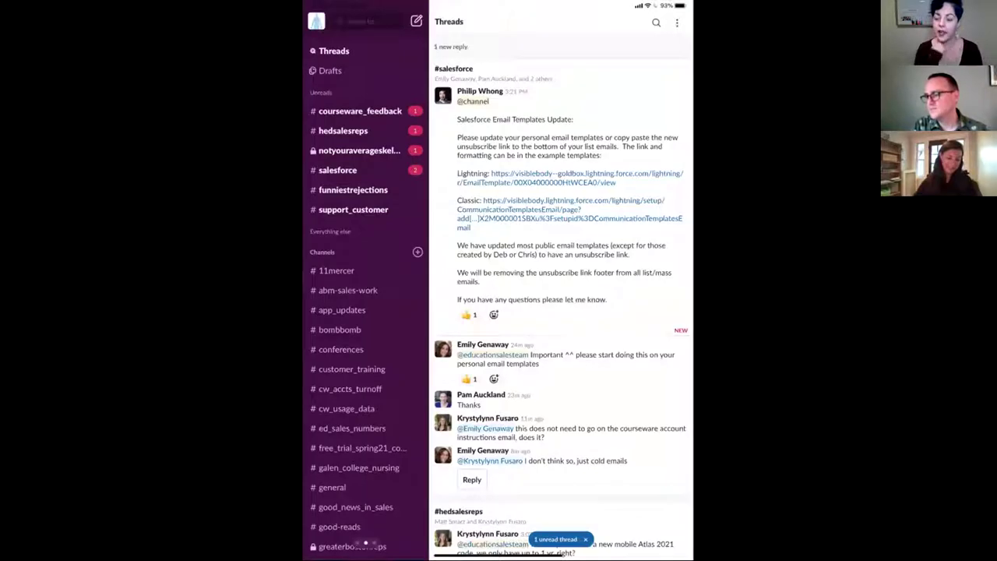
# - Find the colleague's direct message in Slack and open its shared tour link in the Atlas app
pyautogui.scroll(-10, 366, 296)
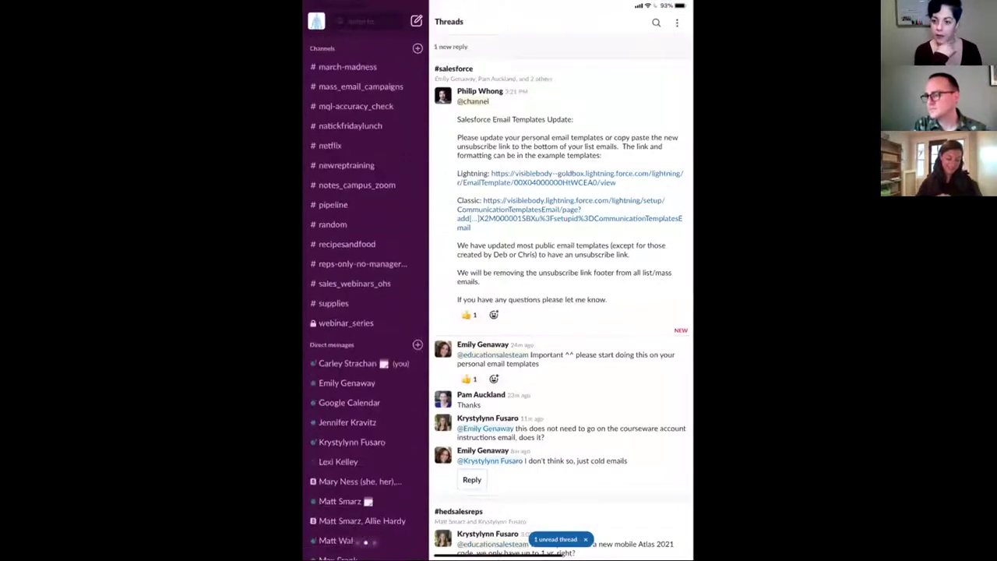
pyautogui.scroll(-3, 366, 296)
pyautogui.click(337, 445)
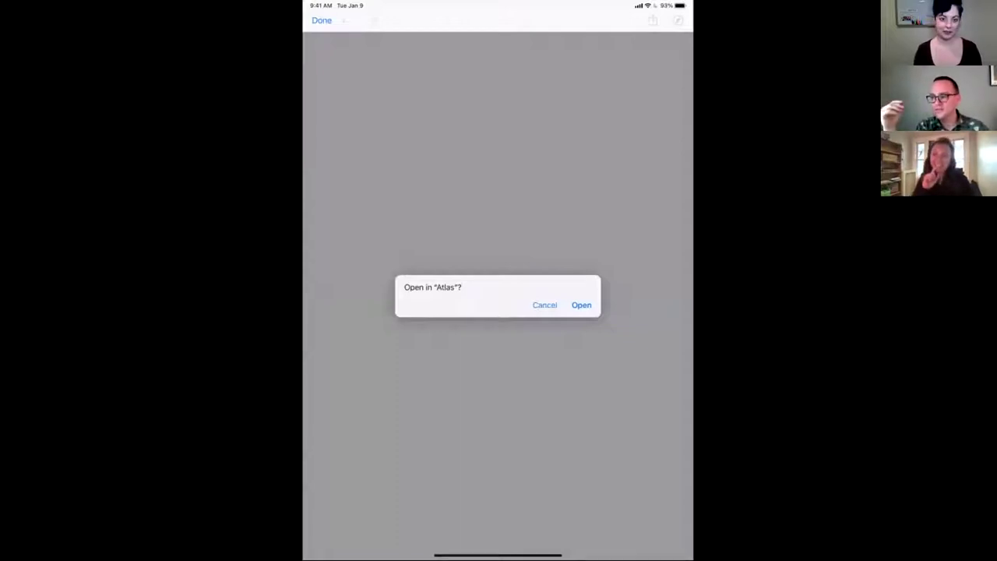
pyautogui.click(581, 304)
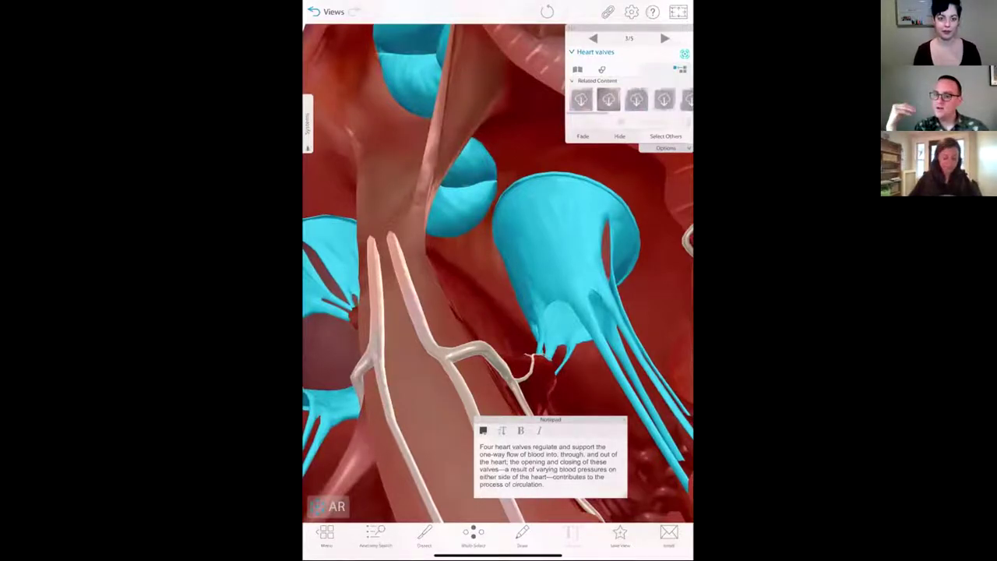
# - Check the tours in the iPad's My Library, return to the heart valves view and try to save it
pyautogui.click(327, 11)
pyautogui.click(644, 24)
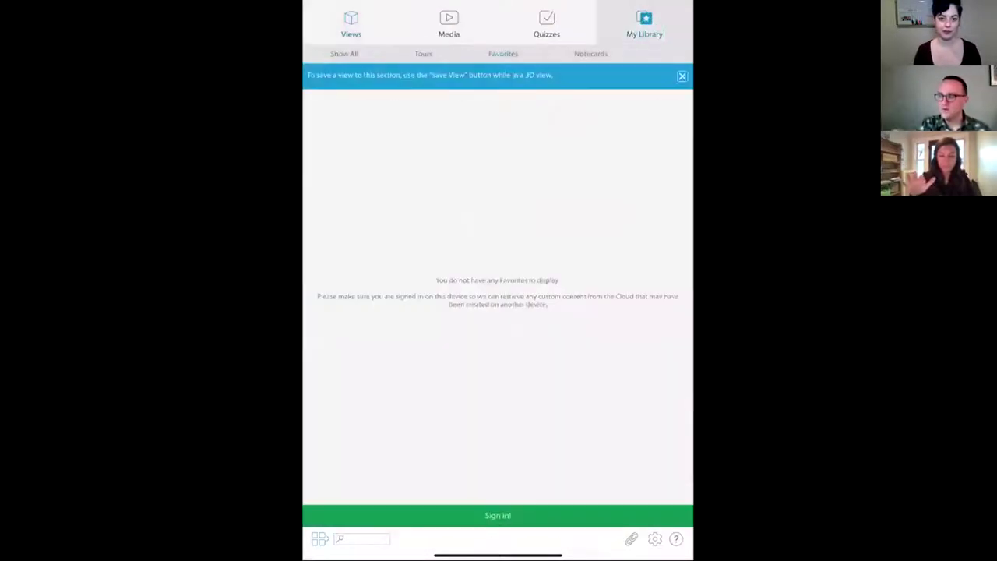
pyautogui.click(423, 53)
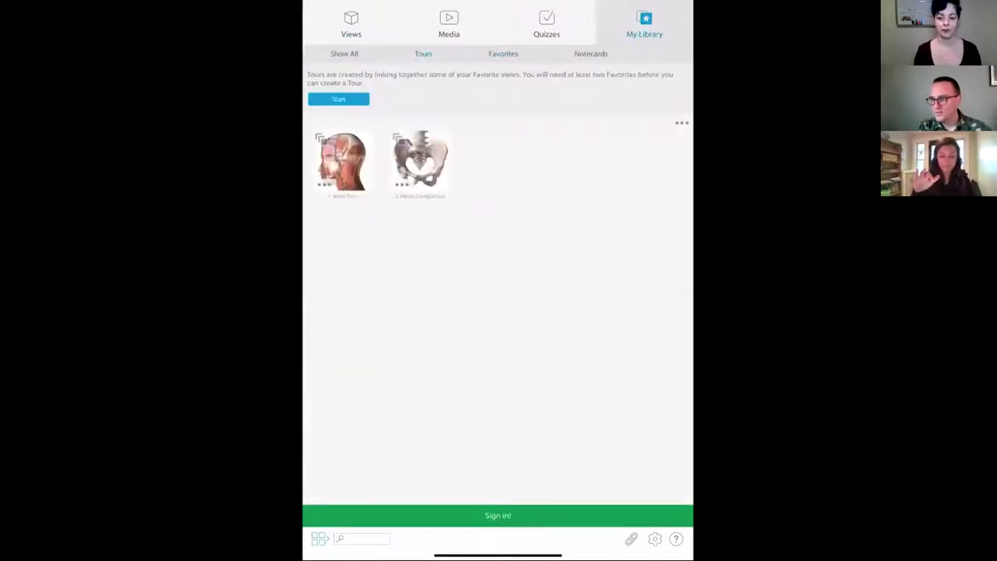
pyautogui.click(504, 516)
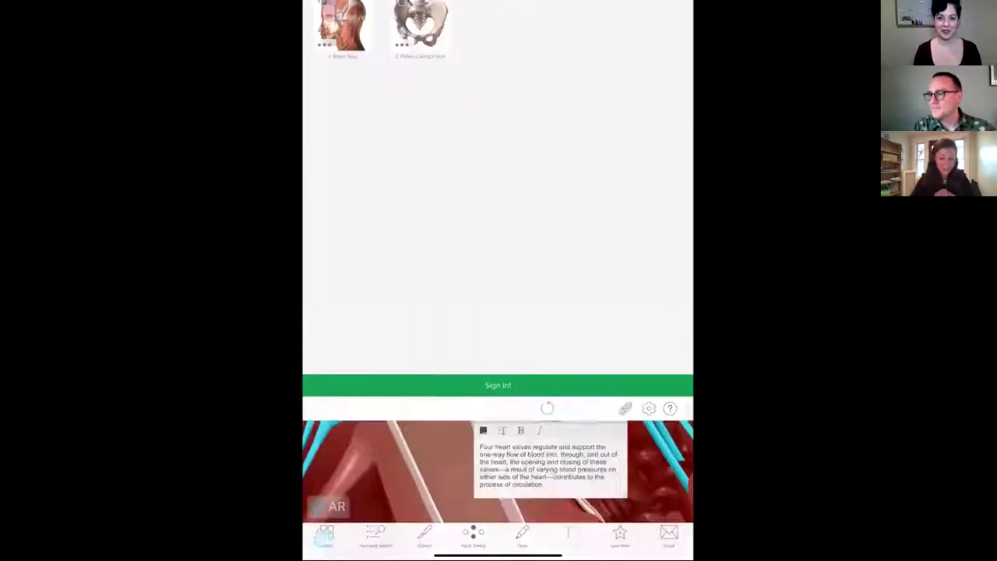
pyautogui.click(620, 533)
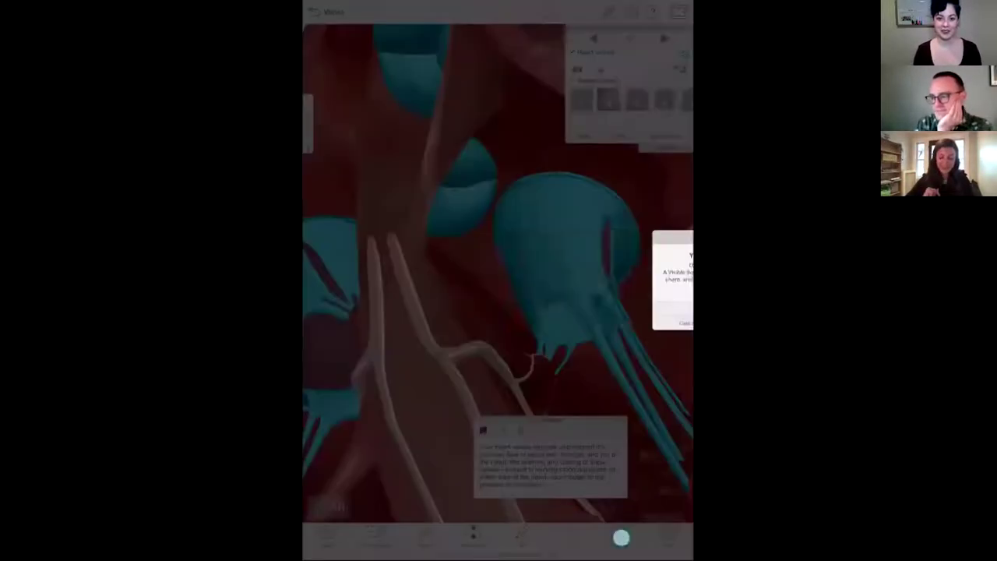
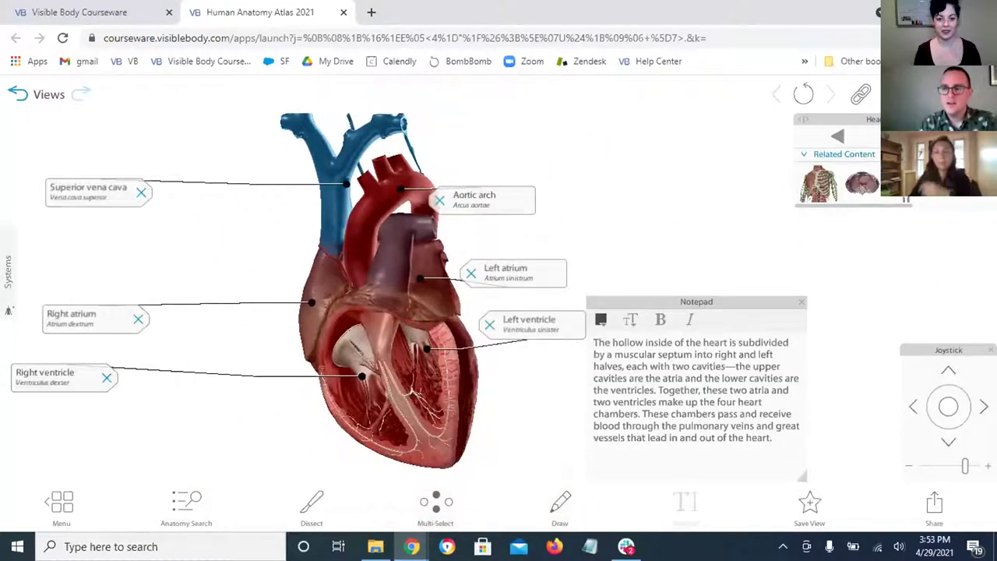
# - In the browser version of the Atlas, look through the settings from the tagged heart view and close them
pyautogui.click(896, 94)
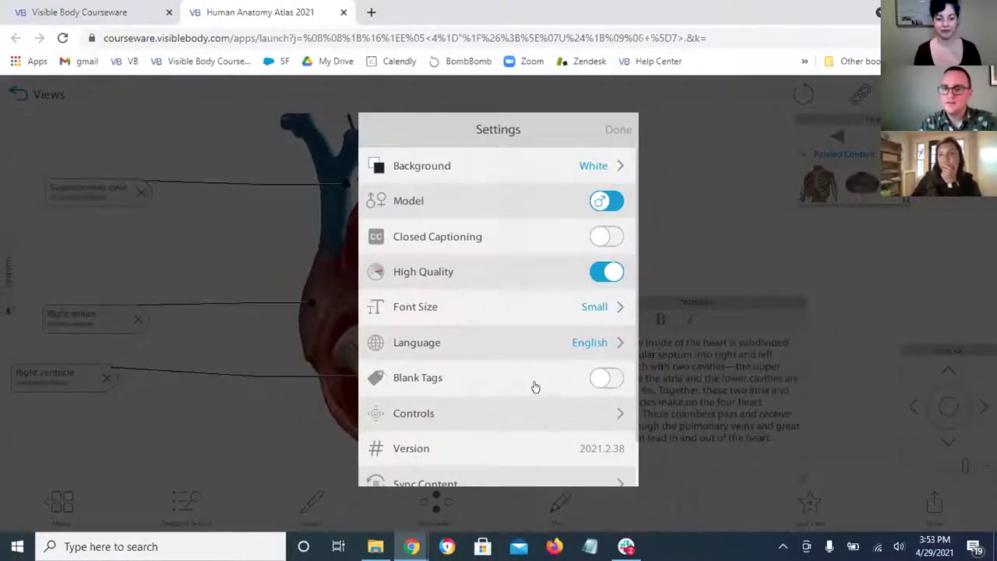
pyautogui.scroll(-1, 556, 338)
pyautogui.click(724, 192)
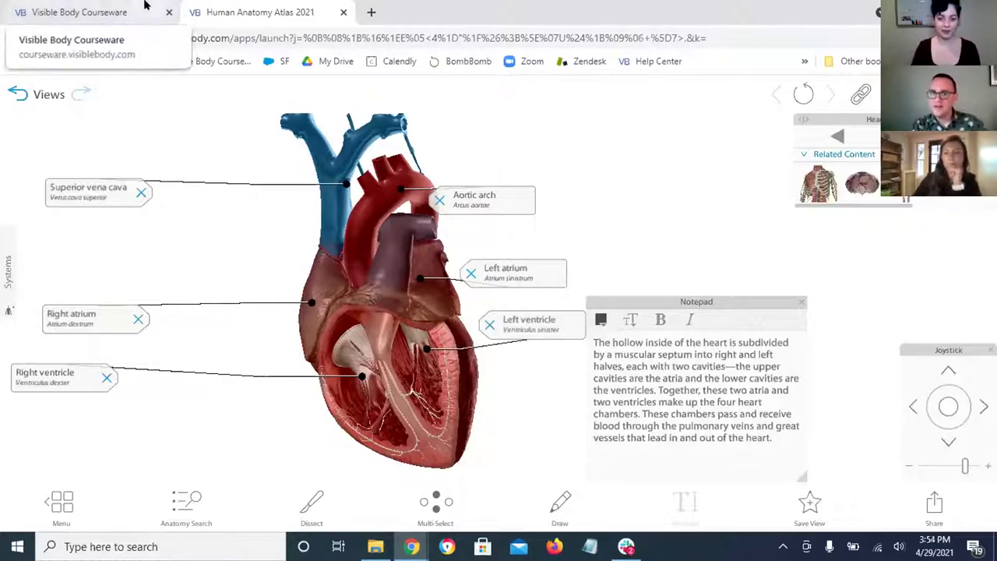
# - Open the fourth tour, Brain Tour, from My Library, check its sharing options and cancel without sharing
pyautogui.click(60, 501)
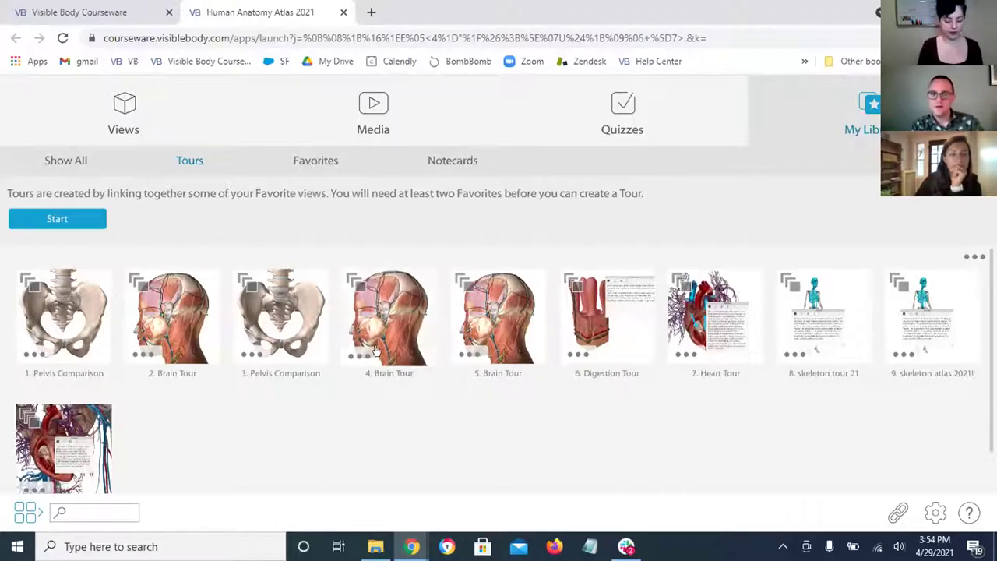
pyautogui.click(390, 316)
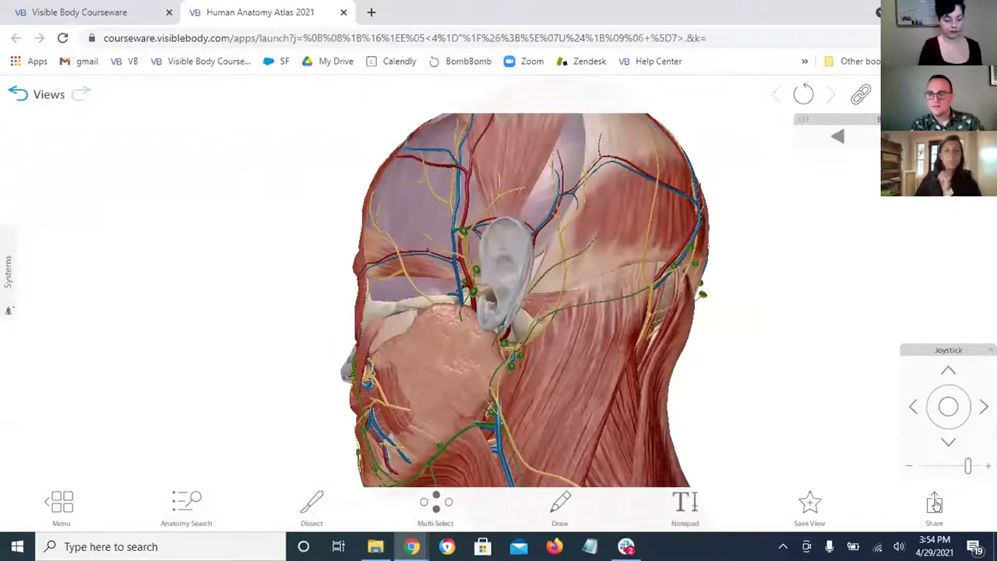
pyautogui.click(934, 503)
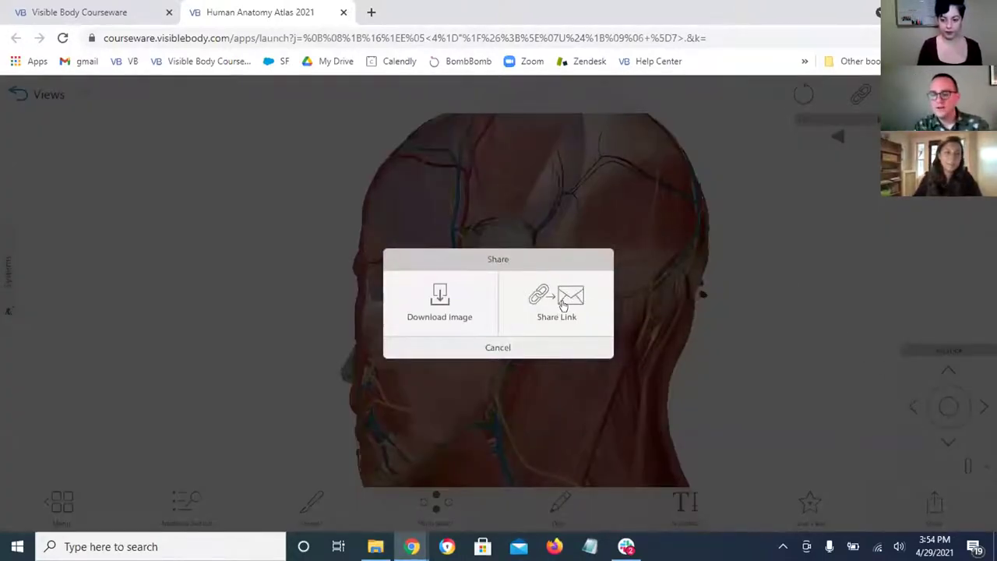
pyautogui.click(499, 348)
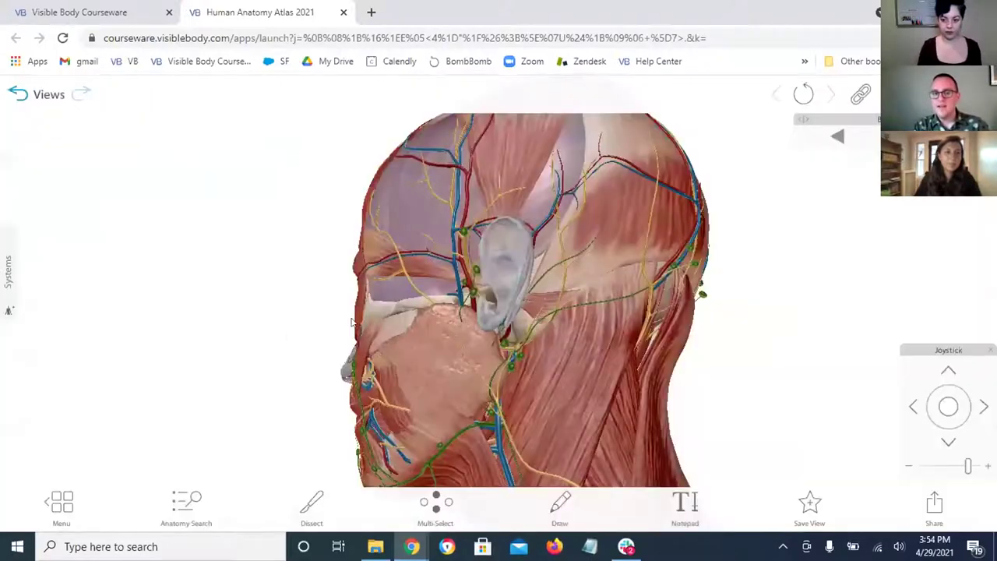
# - Open the Full Skeleton view from the skeletal system views, framed on the skull and rib cage
pyautogui.click(63, 502)
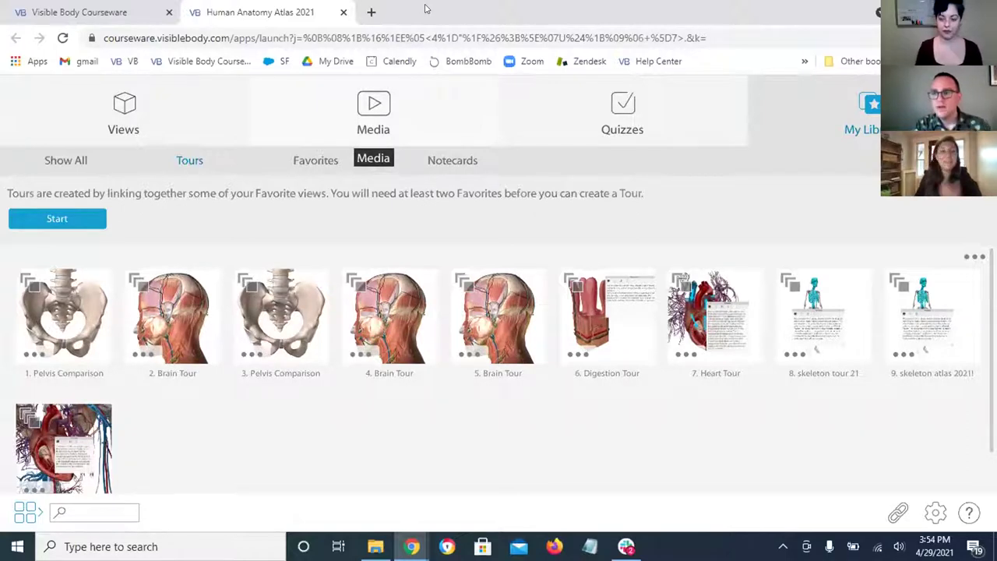
pyautogui.click(139, 114)
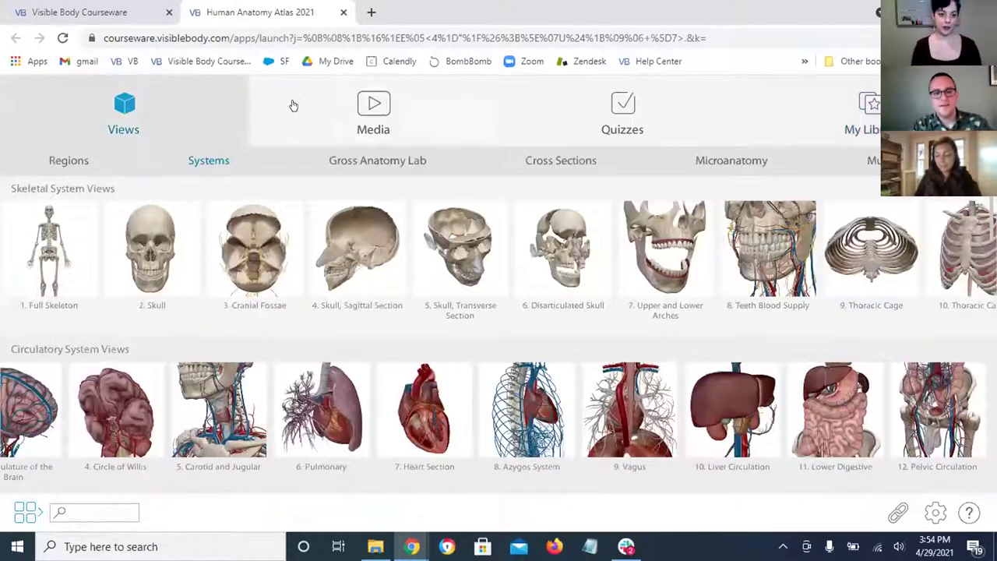
pyautogui.click(46, 222)
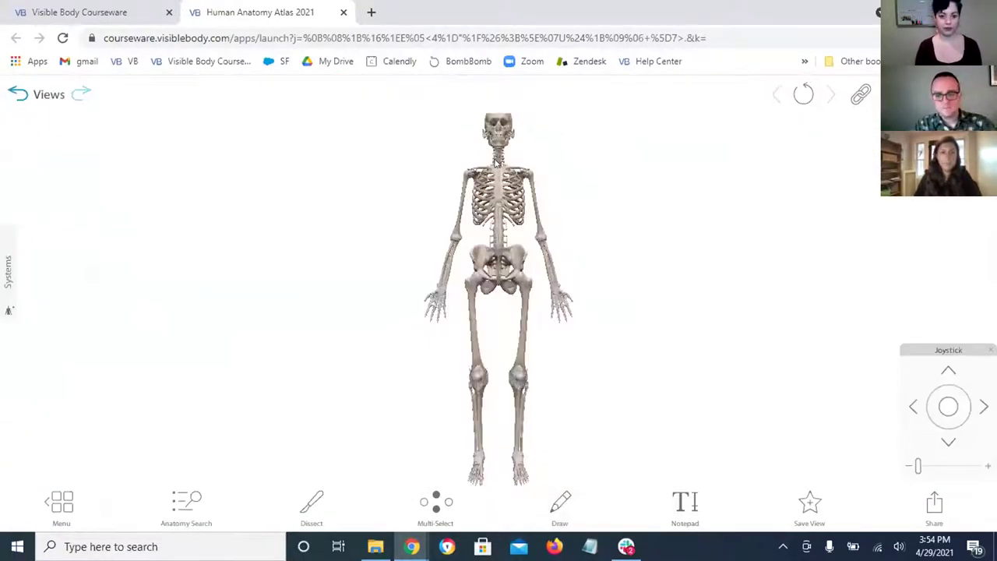
pyautogui.scroll(5, 495, 215)
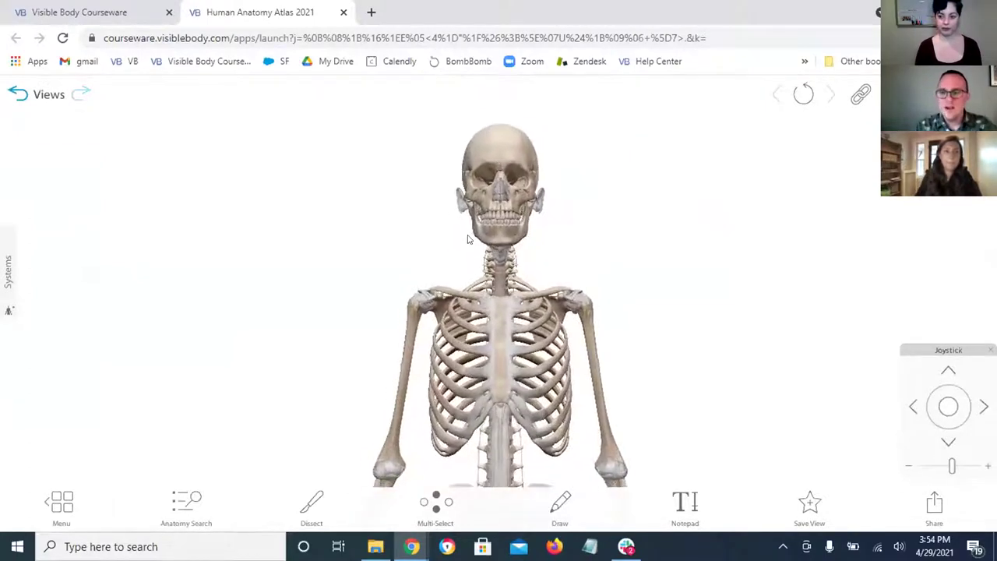
# - Add a tag to the left humerus and place it beside the left shoulder
pyautogui.click(590, 336)
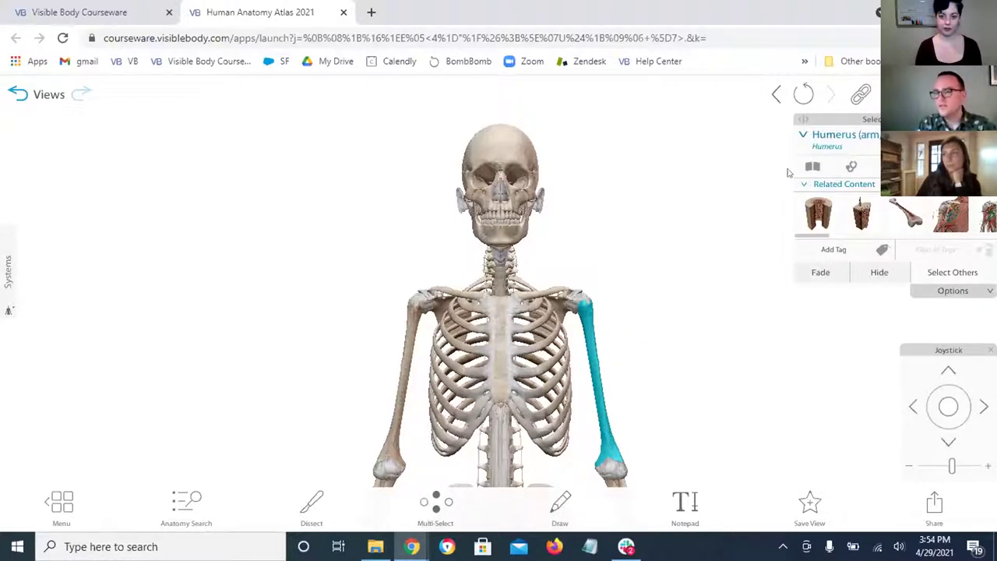
pyautogui.click(830, 251)
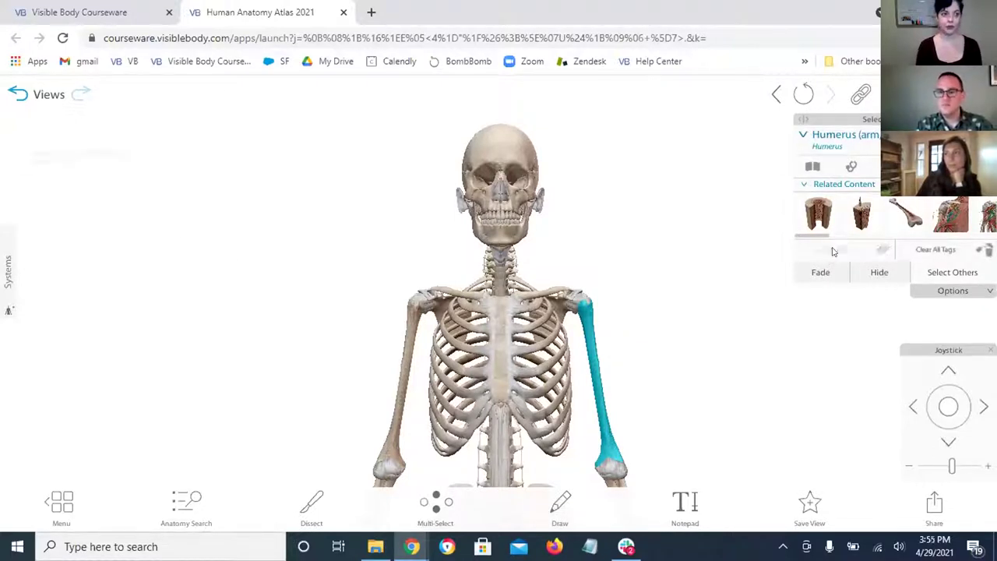
pyautogui.moveTo(78, 155); pyautogui.dragTo(668, 274)
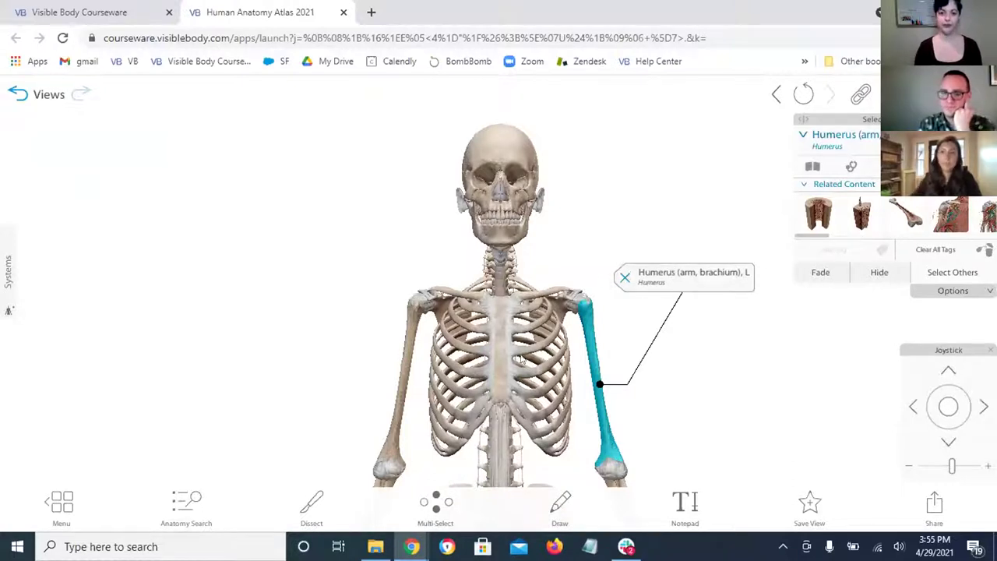
# - Start a 3D drawing on the skeleton and adjust the canvas depth so it cuts through the front of the rib cage
pyautogui.click(565, 508)
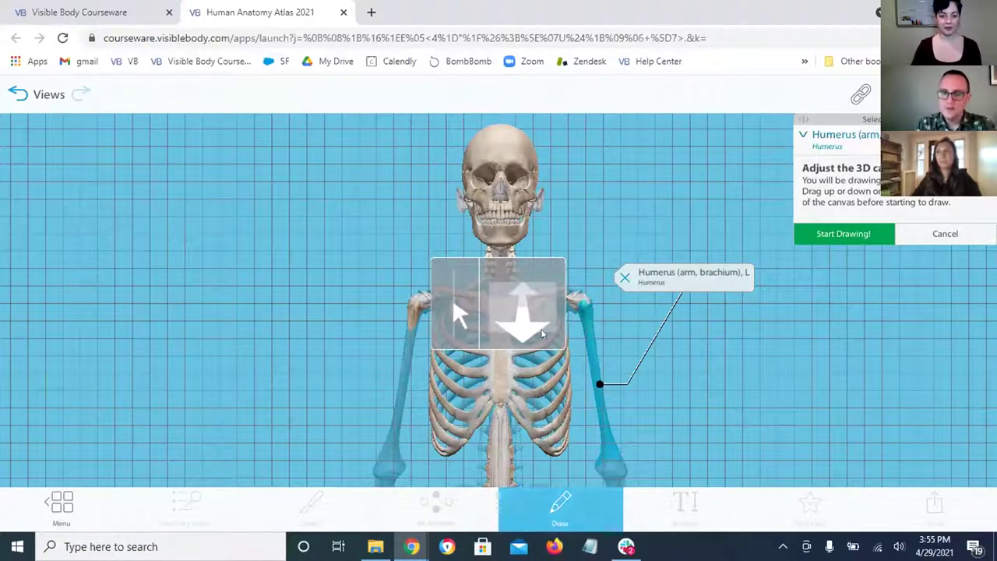
pyautogui.moveTo(623, 324); pyautogui.dragTo(672, 470)
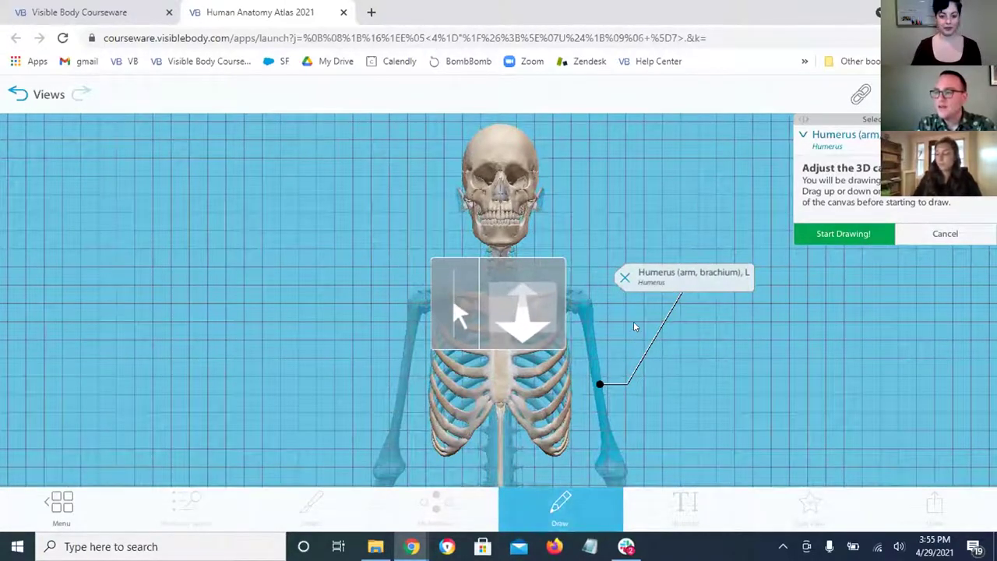
pyautogui.moveTo(634, 350); pyautogui.dragTo(665, 472)
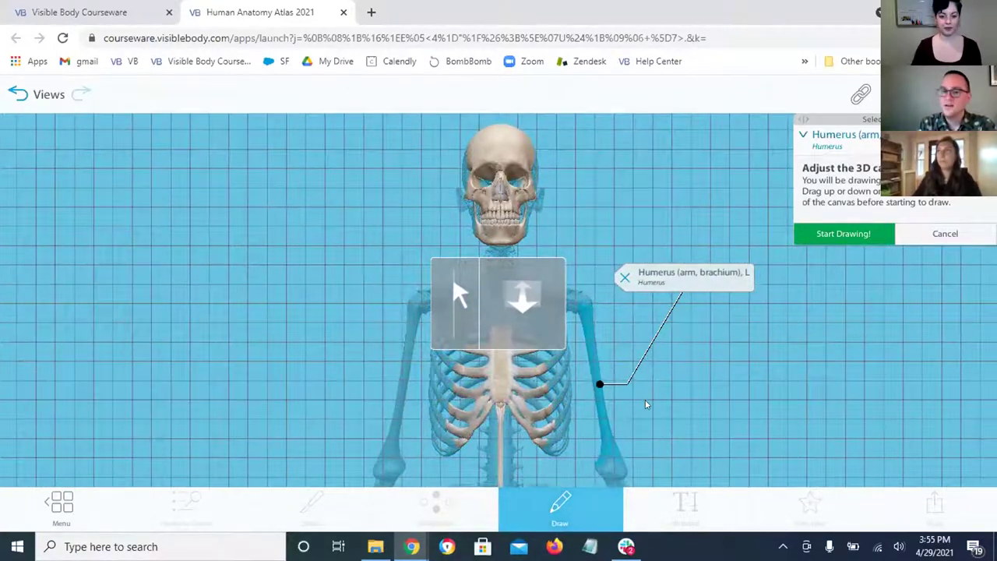
pyautogui.moveTo(656, 351)
pyautogui.mouseDown()
pyautogui.moveTo(580, 211)
pyautogui.moveTo(679, 355)
pyautogui.moveTo(627, 308)
pyautogui.moveTo(597, 332)
pyautogui.mouseUp()
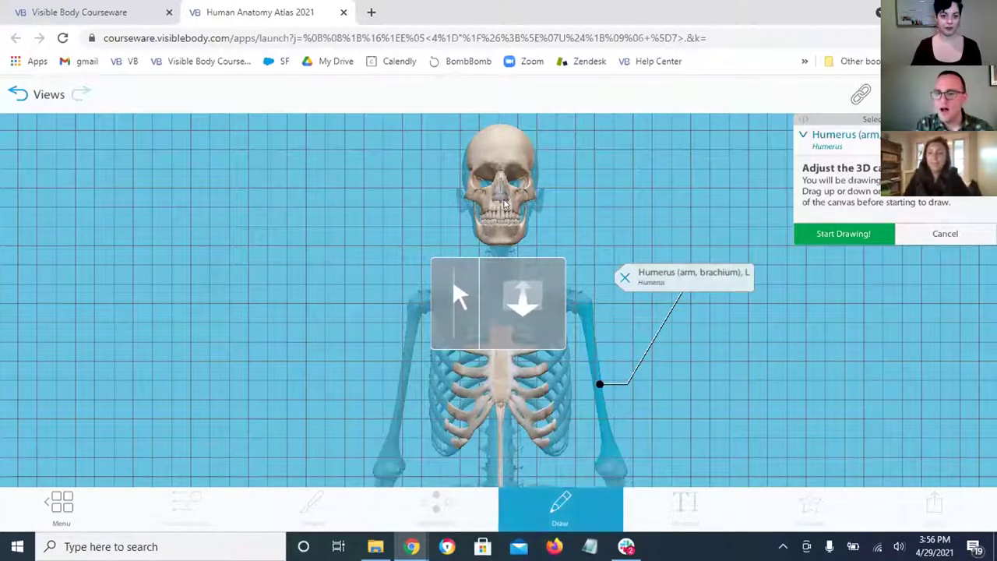
pyautogui.moveTo(543, 425)
pyautogui.mouseDown()
pyautogui.moveTo(545, 440)
pyautogui.moveTo(539, 382)
pyautogui.moveTo(558, 452)
pyautogui.moveTo(545, 432)
pyautogui.mouseUp()
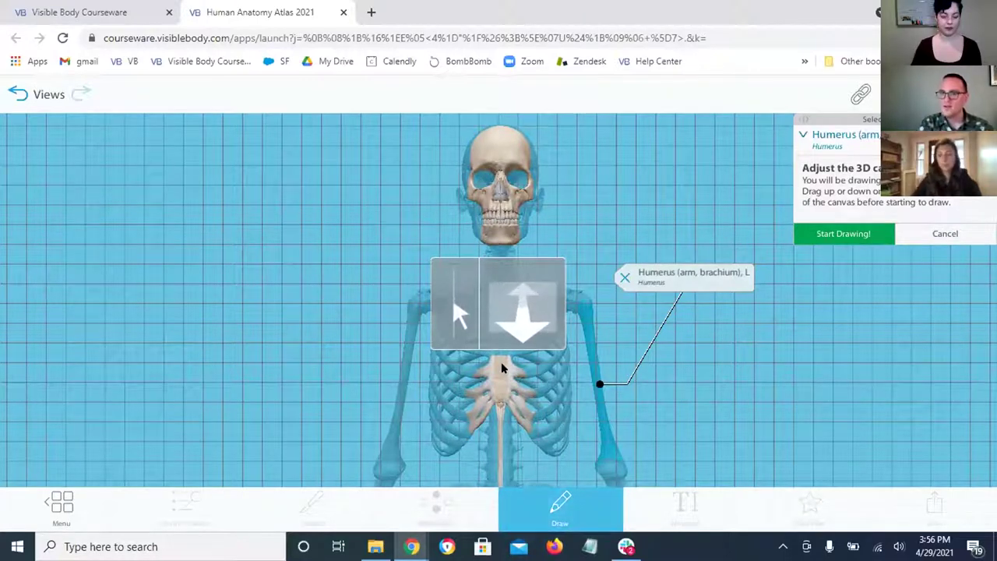
# - Draw an orange arrow pointing at the lower sternum, then add an ellipse over the ribs and undo it
pyautogui.click(849, 234)
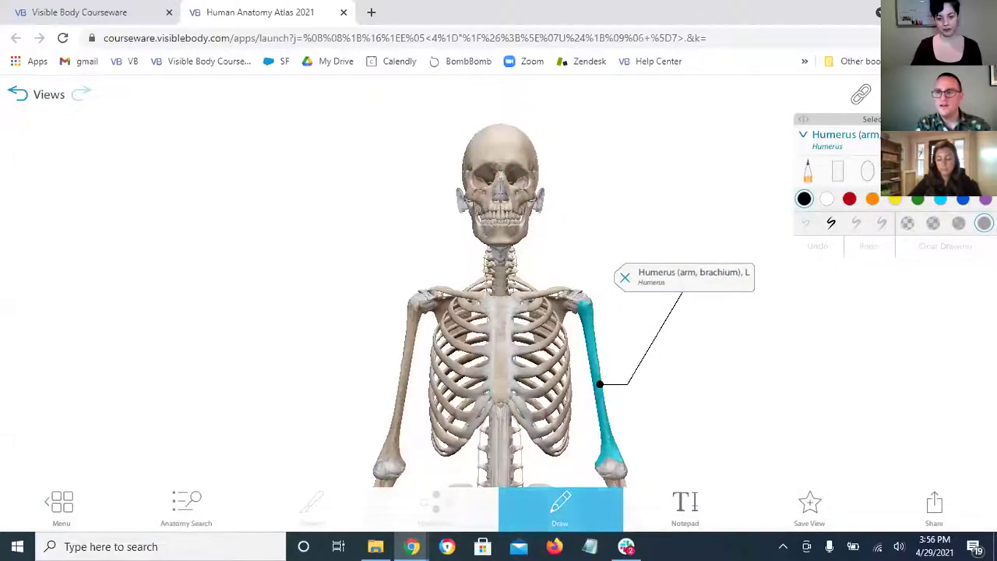
pyautogui.click(871, 198)
pyautogui.moveTo(497, 383)
pyautogui.mouseDown()
pyautogui.moveTo(728, 209)
pyautogui.moveTo(665, 175)
pyautogui.mouseUp()
pyautogui.moveTo(668, 170); pyautogui.dragTo(668, 170)
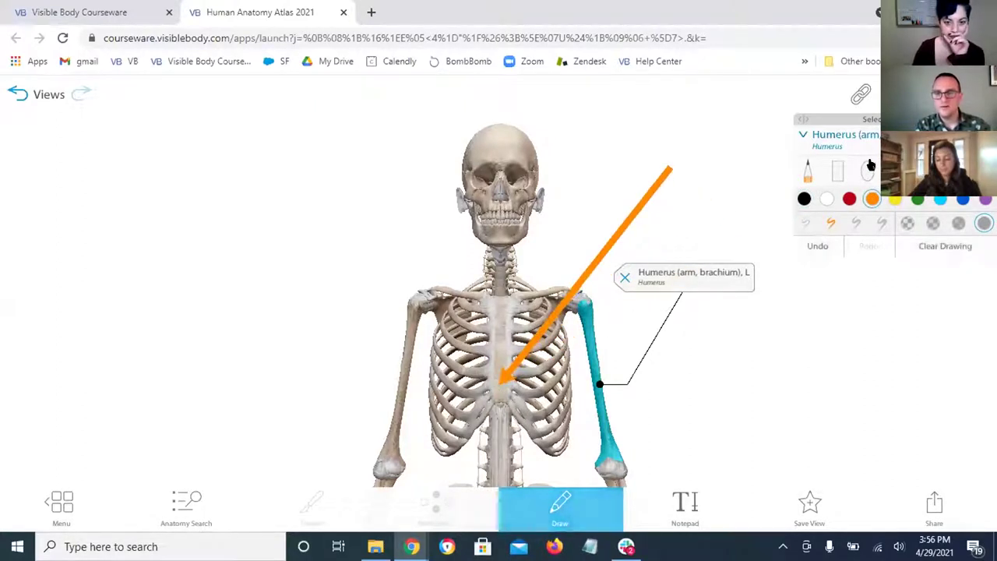
pyautogui.moveTo(466, 334)
pyautogui.mouseDown()
pyautogui.moveTo(499, 393)
pyautogui.moveTo(493, 325)
pyautogui.mouseUp()
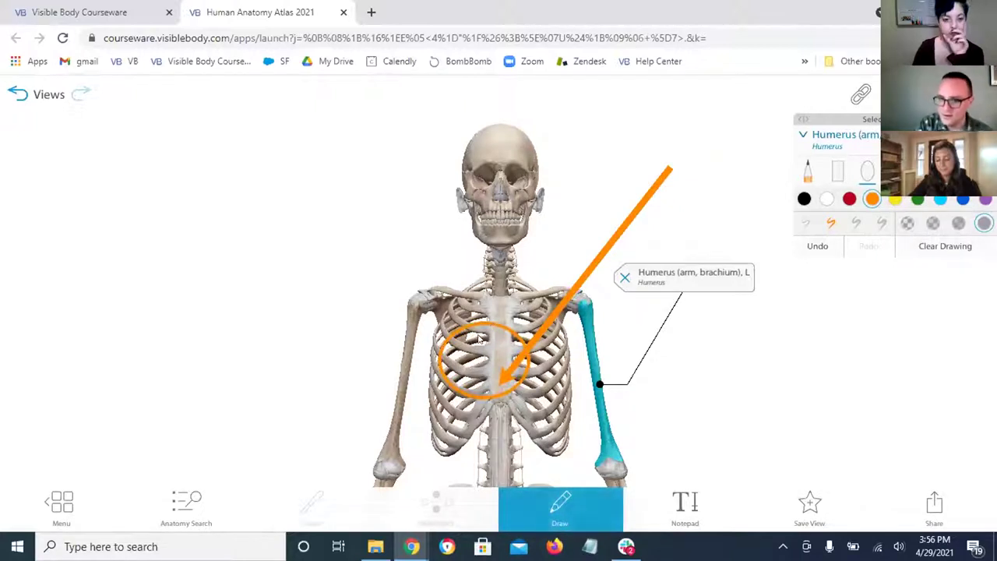
pyautogui.click(817, 246)
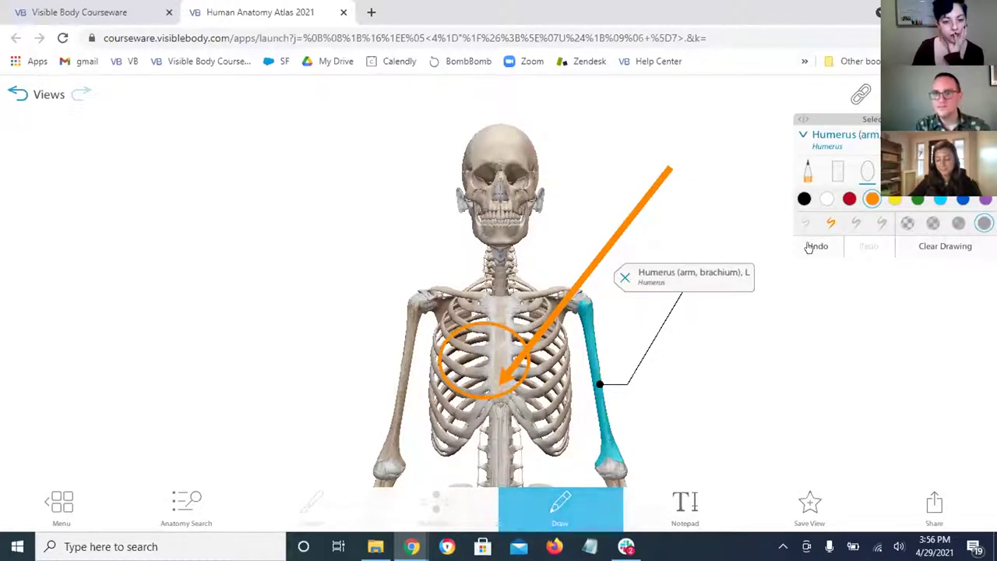
# - Leave drawing mode and rotate the skeleton to examine how the arrow and humerus tag follow the model
pyautogui.click(558, 506)
pyautogui.moveTo(635, 362)
pyautogui.mouseDown()
pyautogui.moveTo(498, 350)
pyautogui.moveTo(763, 372)
pyautogui.moveTo(643, 374)
pyautogui.moveTo(565, 304)
pyautogui.moveTo(538, 327)
pyautogui.moveTo(671, 409)
pyautogui.moveTo(600, 387)
pyautogui.moveTo(730, 403)
pyautogui.moveTo(625, 397)
pyautogui.mouseUp()
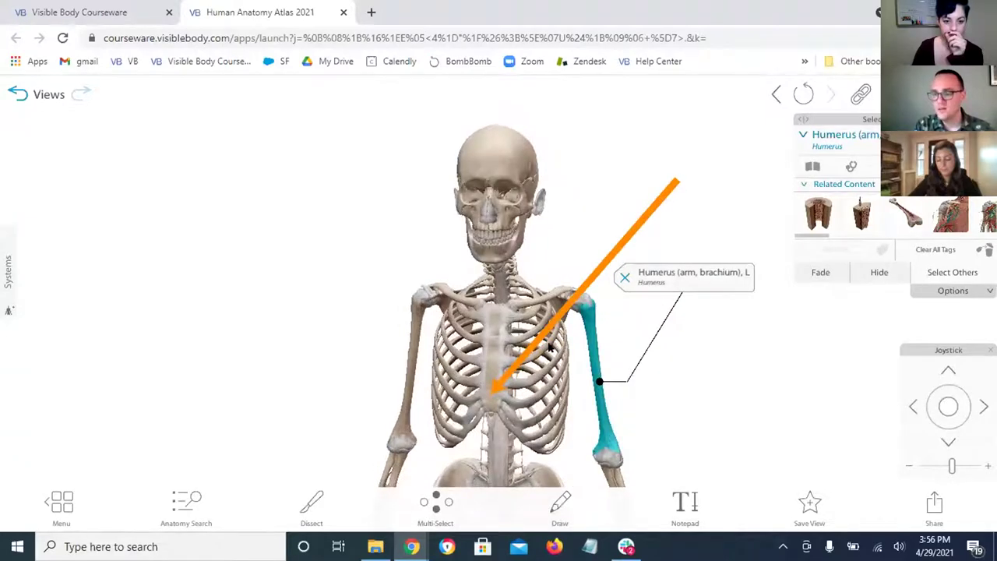
pyautogui.moveTo(374, 314); pyautogui.dragTo(468, 327)
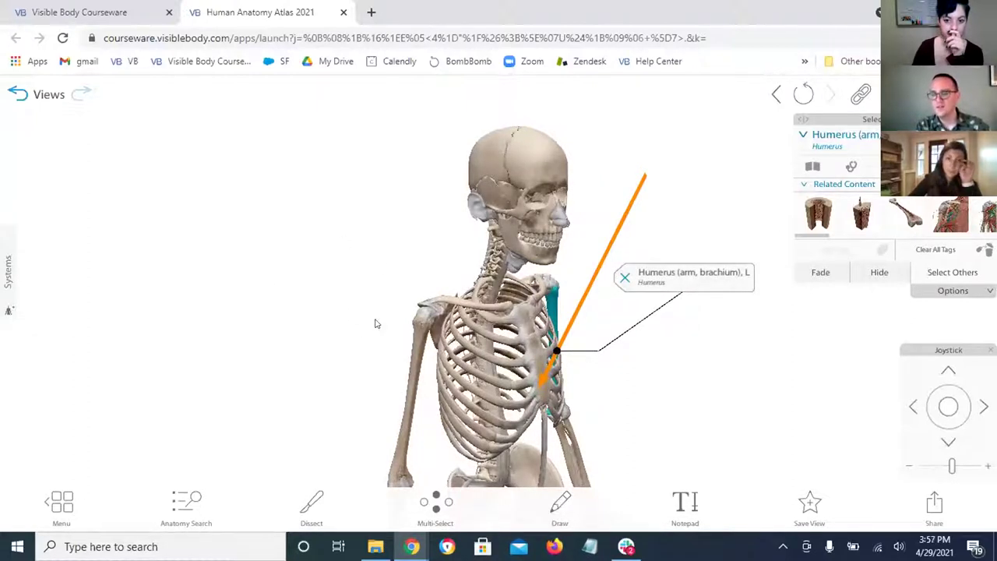
pyautogui.moveTo(605, 390); pyautogui.dragTo(539, 352)
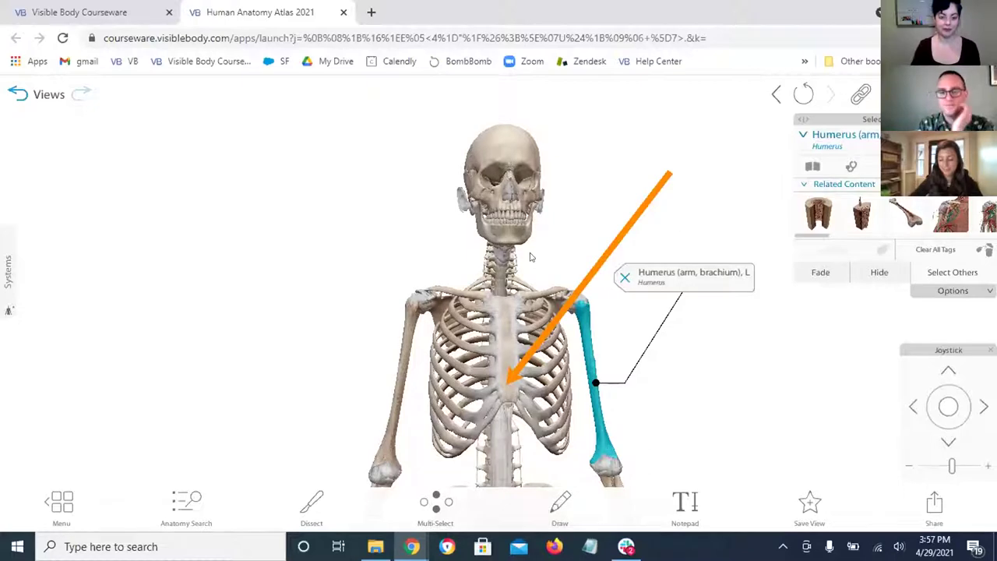
pyautogui.moveTo(503, 277)
pyautogui.mouseDown()
pyautogui.moveTo(307, 227)
pyautogui.moveTo(481, 287)
pyautogui.moveTo(350, 265)
pyautogui.moveTo(498, 280)
pyautogui.mouseUp()
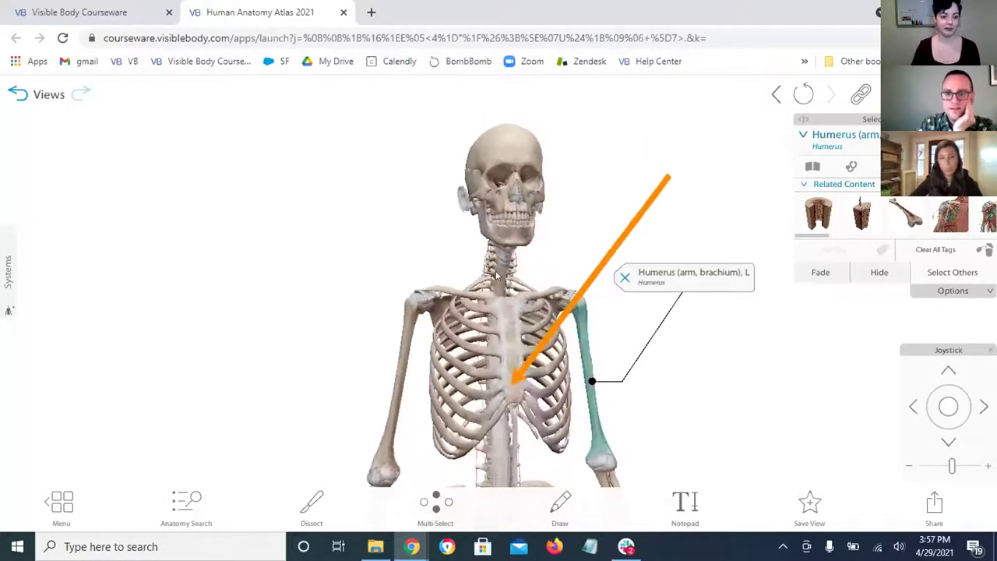
# - Return to the system views and open Heart Section from the circulatory system views
pyautogui.click(61, 501)
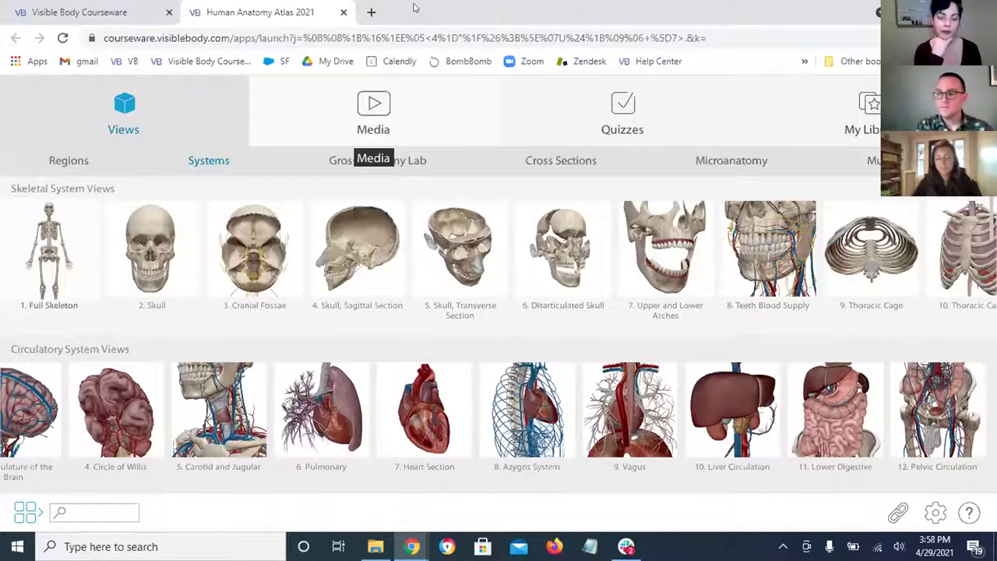
pyautogui.click(141, 11)
pyautogui.click(274, 9)
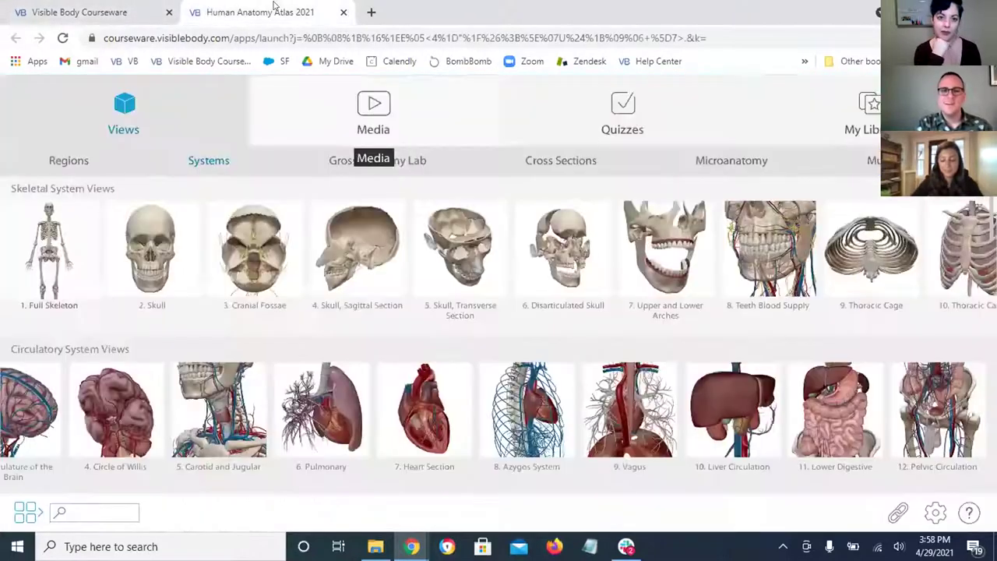
pyautogui.scroll(-1, 439, 307)
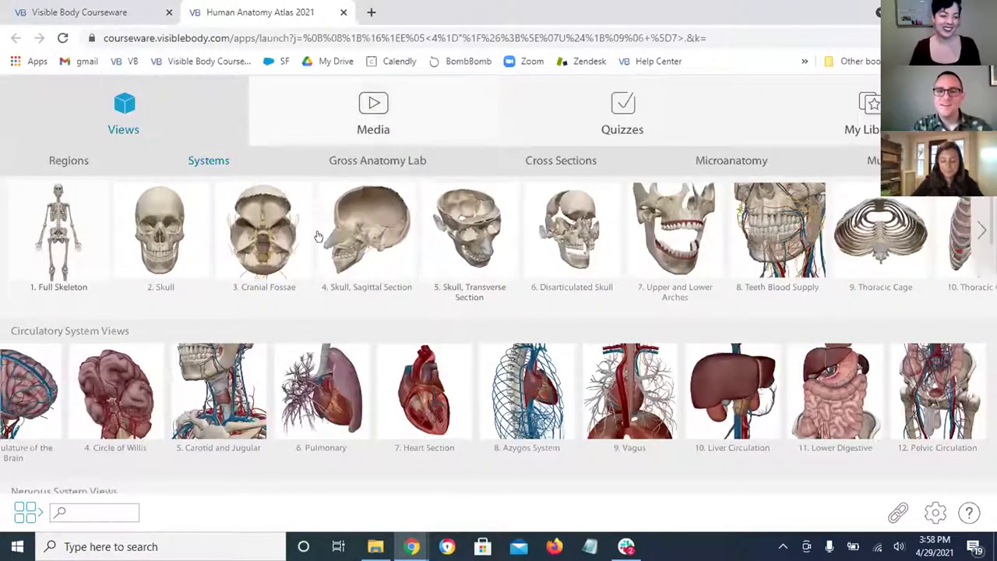
pyautogui.scroll(-3, 396, 363)
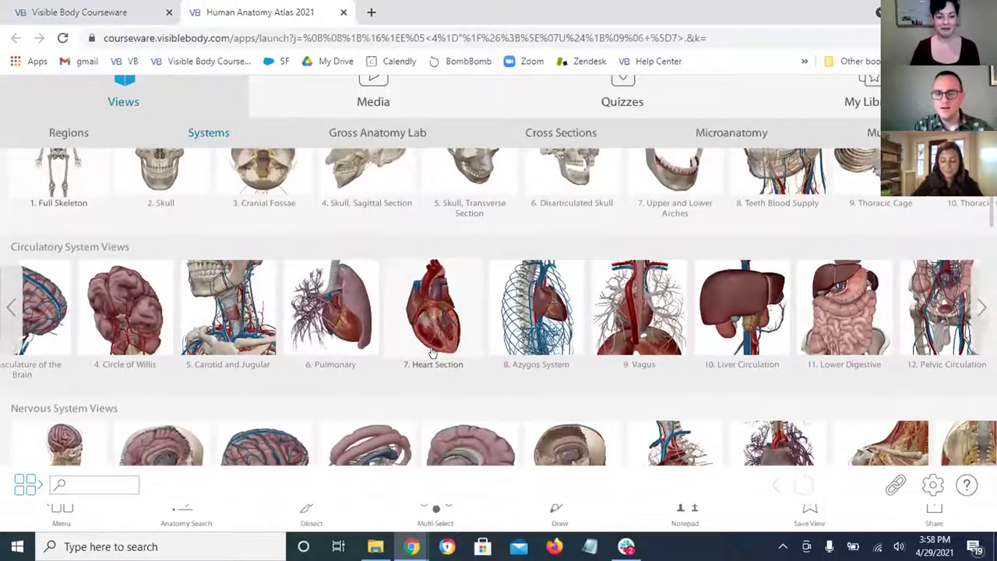
pyautogui.click(433, 352)
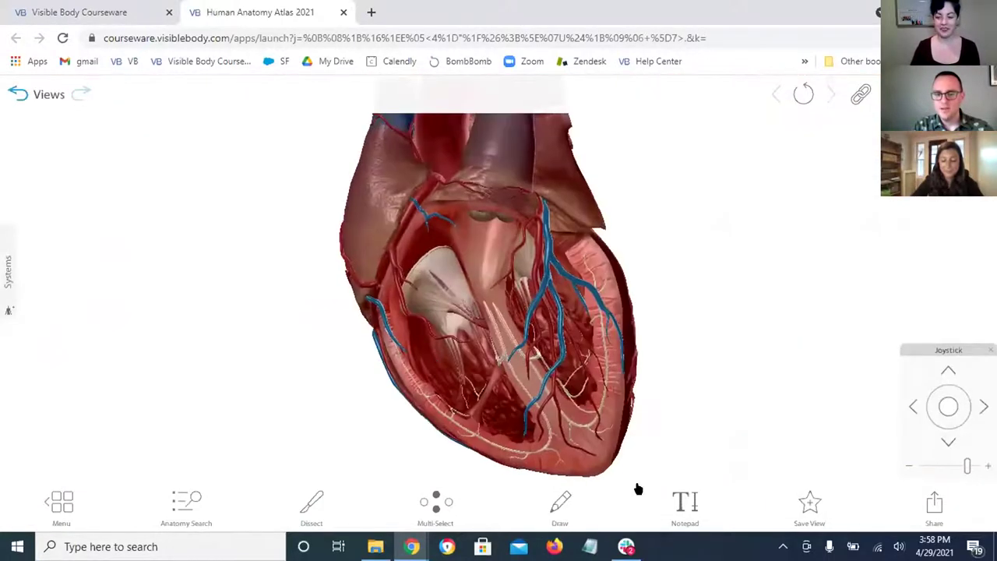
# - Start a 3D drawing on the heart section and circle the pale valve with an orange ellipse
pyautogui.click(559, 503)
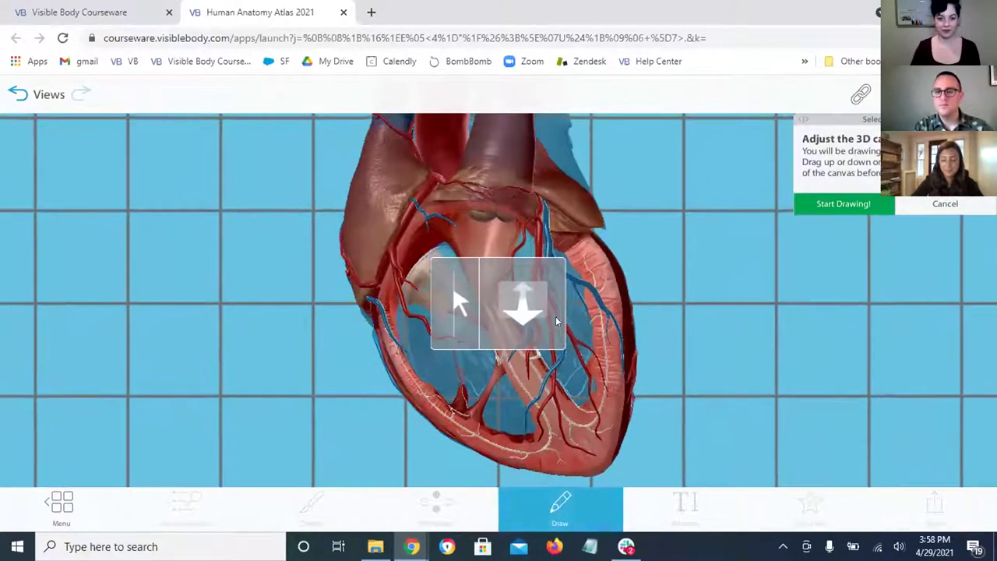
pyautogui.click(842, 203)
pyautogui.moveTo(467, 274); pyautogui.dragTo(470, 272)
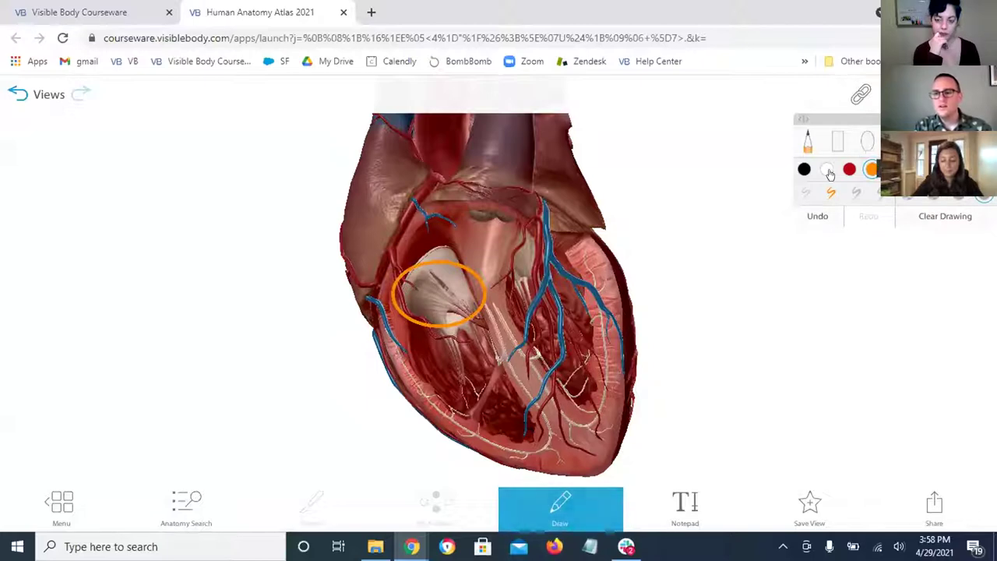
# - Add an empty notepad beside the heart, draw an orange arrow to the circled valve, and place the notepad over the arrow's tail
pyautogui.click(805, 142)
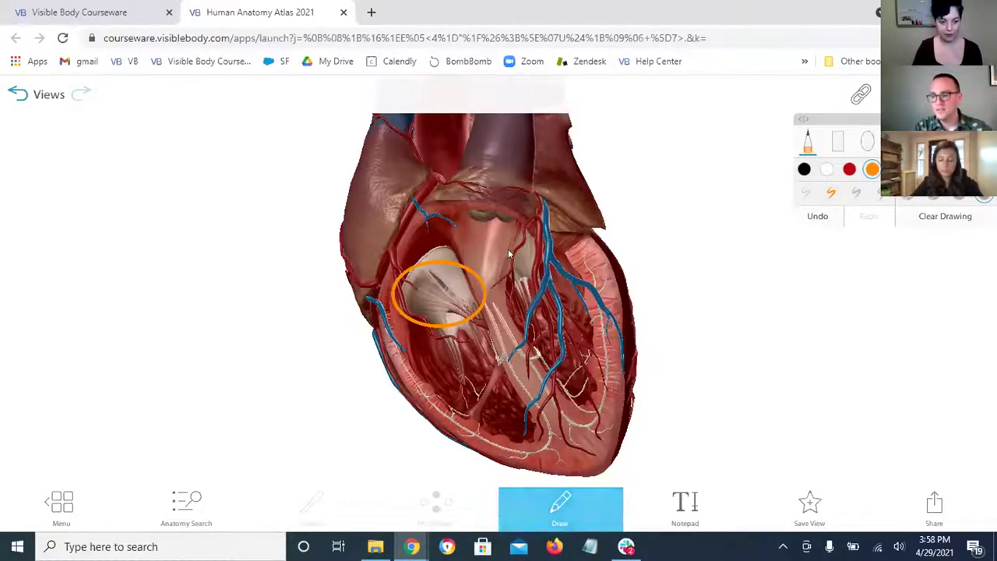
pyautogui.click(689, 510)
pyautogui.moveTo(508, 219); pyautogui.dragTo(177, 136)
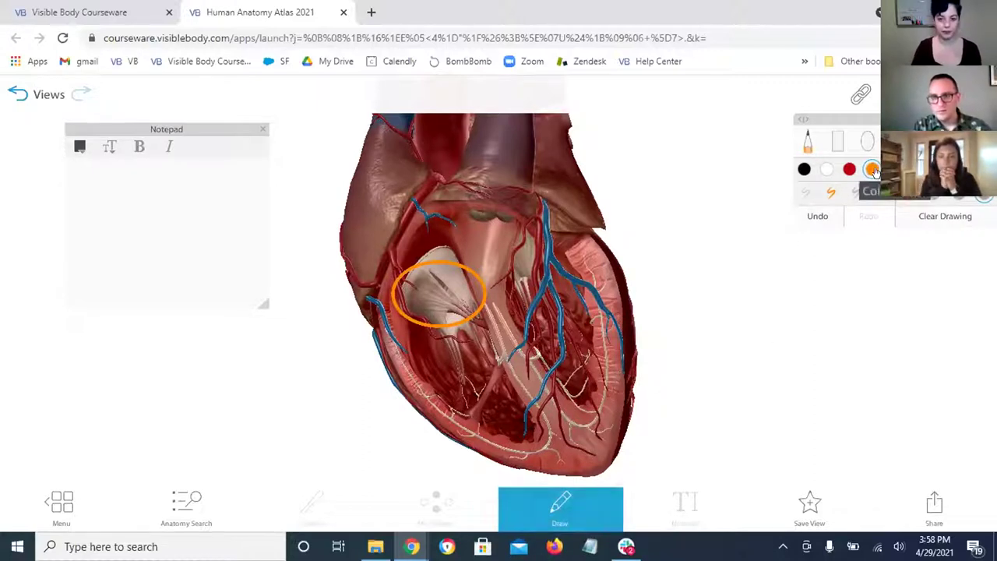
pyautogui.moveTo(433, 297)
pyautogui.mouseDown()
pyautogui.moveTo(291, 259)
pyautogui.moveTo(272, 305)
pyautogui.moveTo(176, 322)
pyautogui.mouseUp()
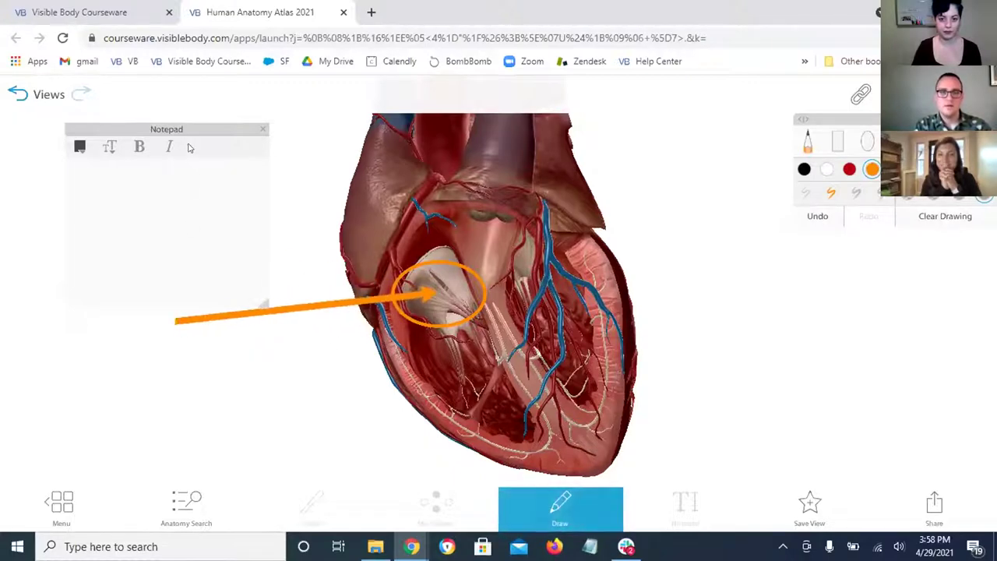
pyautogui.moveTo(186, 130)
pyautogui.mouseDown()
pyautogui.moveTo(172, 139)
pyautogui.moveTo(178, 146)
pyautogui.mouseUp()
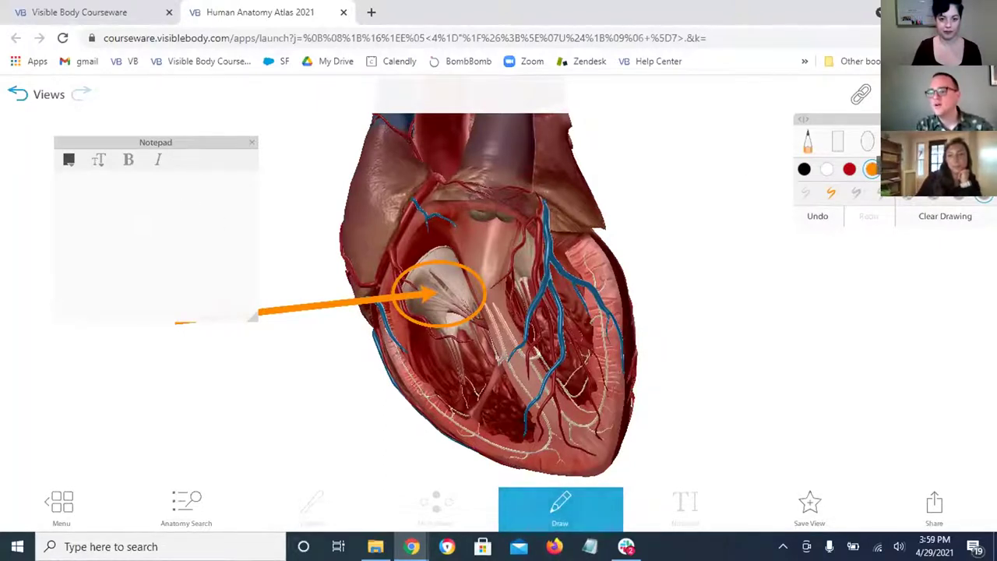
# - Leave drawing mode, tag the left atrium, and place its tag on the opposite side of the heart near the arrow's tail
pyautogui.click(594, 505)
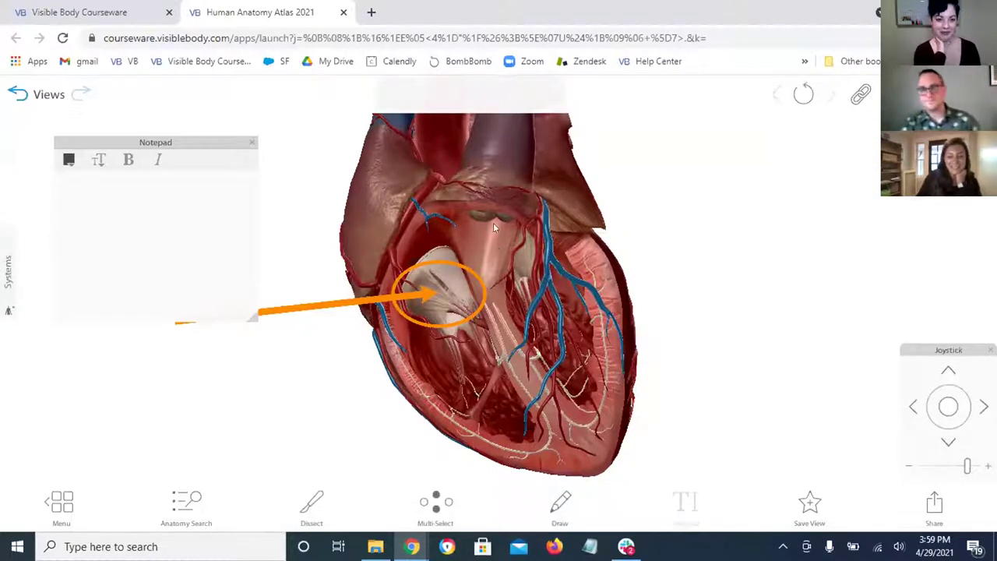
pyautogui.click(550, 180)
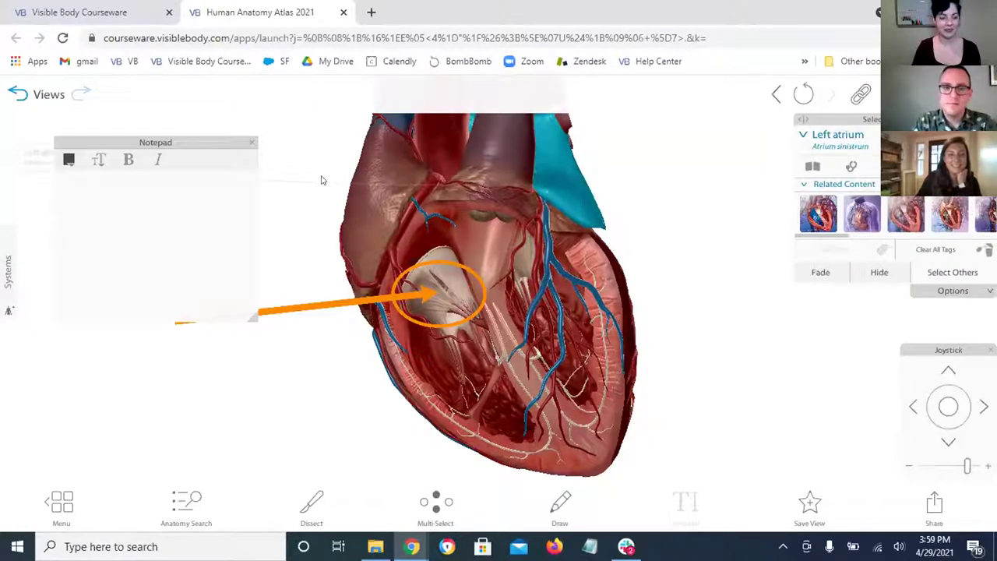
pyautogui.moveTo(629, 213); pyautogui.dragTo(338, 227)
pyautogui.click(402, 228)
pyautogui.moveTo(747, 154); pyautogui.dragTo(831, 157)
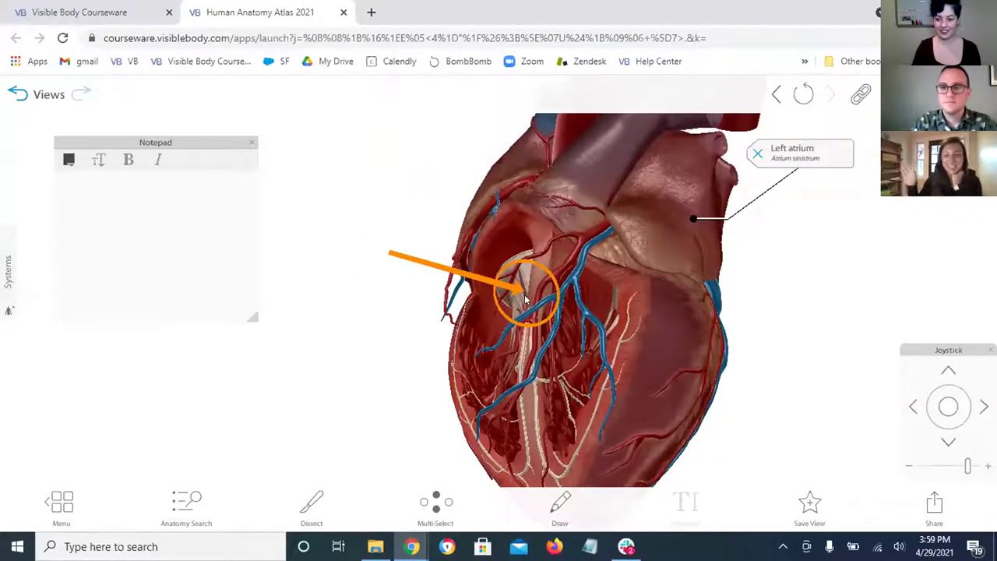
pyautogui.moveTo(776, 156); pyautogui.dragTo(345, 232)
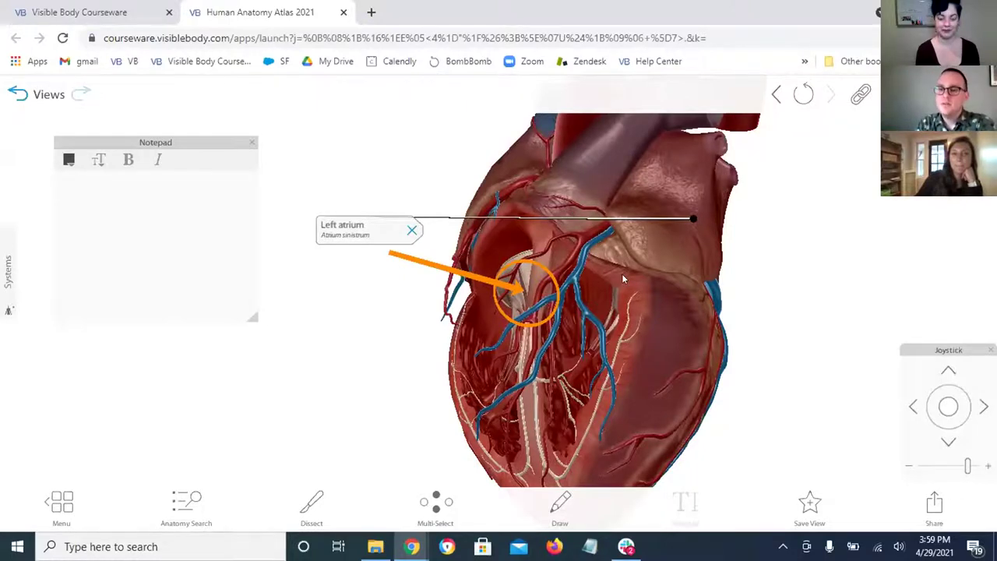
# - Rotate the heart section to examine how the drawing and left atrium tag follow the model, and return to the system views
pyautogui.moveTo(579, 277); pyautogui.dragTo(598, 292)
pyautogui.moveTo(665, 300); pyautogui.dragTo(471, 245)
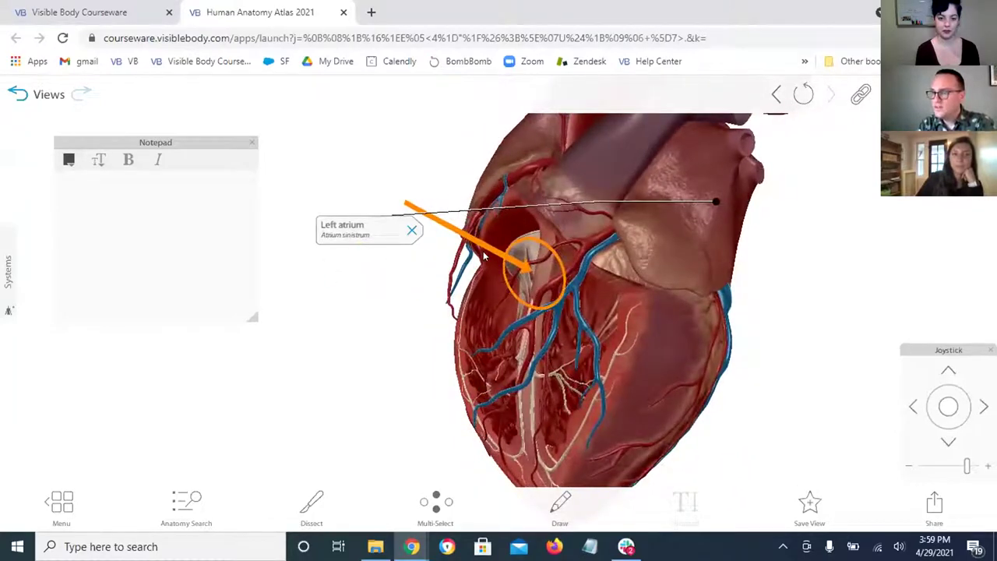
pyautogui.click(62, 498)
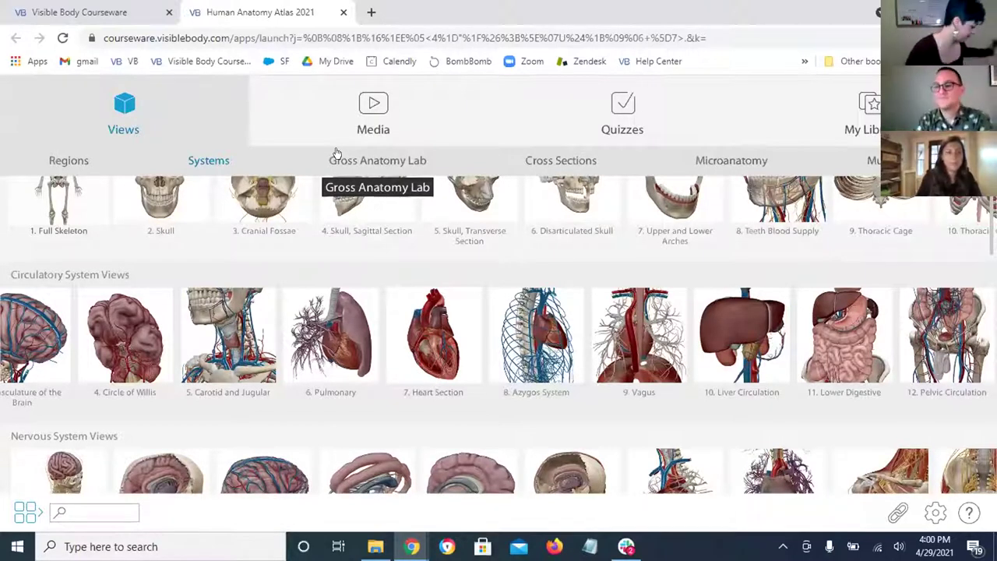
# - Switch to Visible Body Courseware and look through the course's assignment folders
pyautogui.click(125, 12)
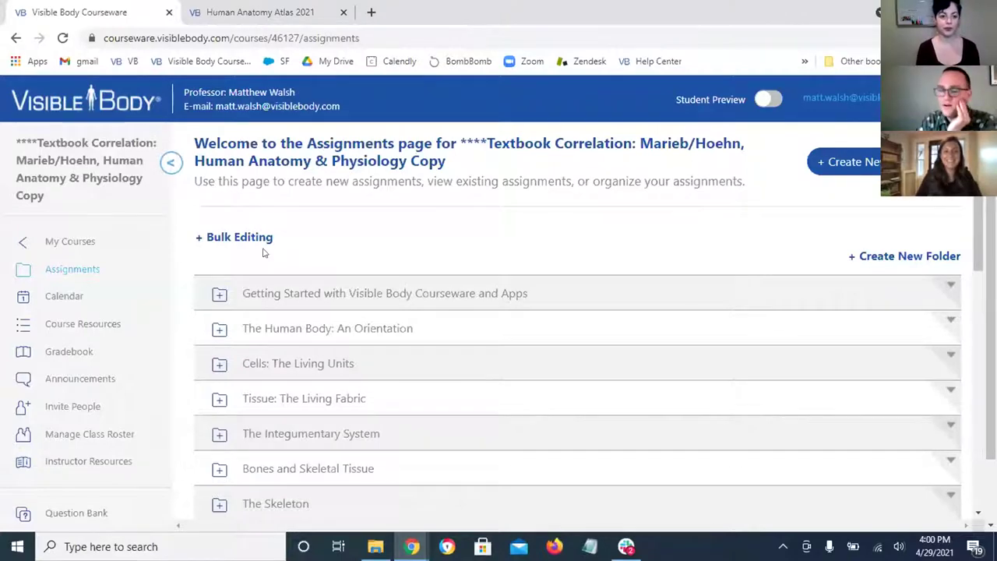
pyautogui.scroll(-2, 263, 254)
pyautogui.scroll(-2, 263, 253)
pyautogui.scroll(4, 263, 253)
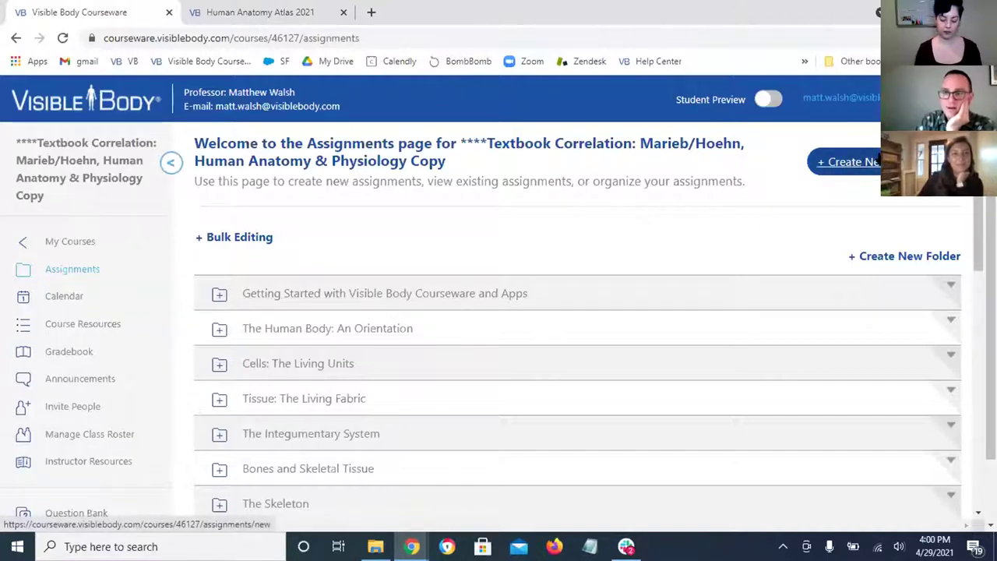
# - Start a new assignment with Human Anatomy Atlas as its content source
pyautogui.click(878, 159)
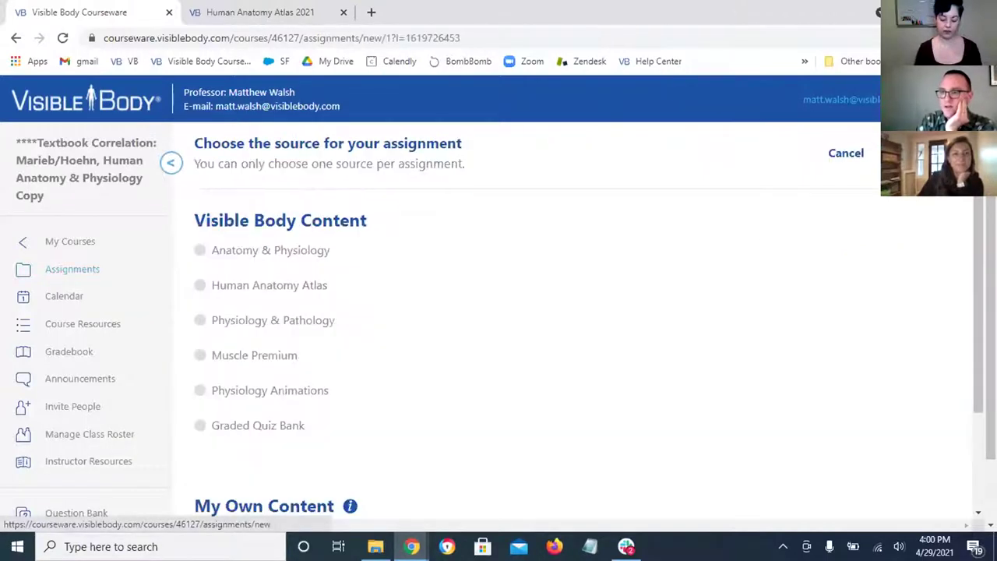
pyautogui.scroll(-2, 361, 404)
pyautogui.scroll(2, 362, 390)
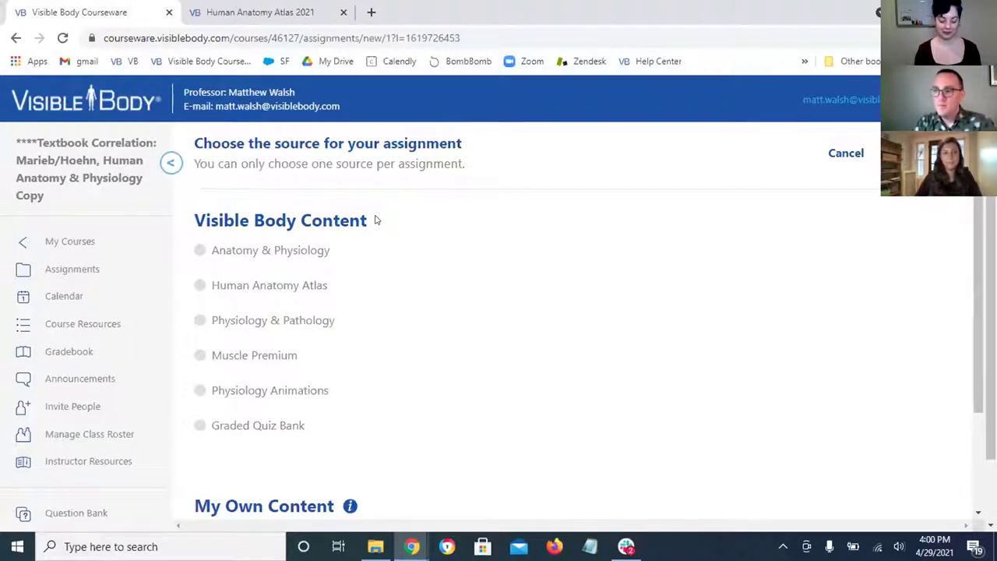
pyautogui.click(215, 285)
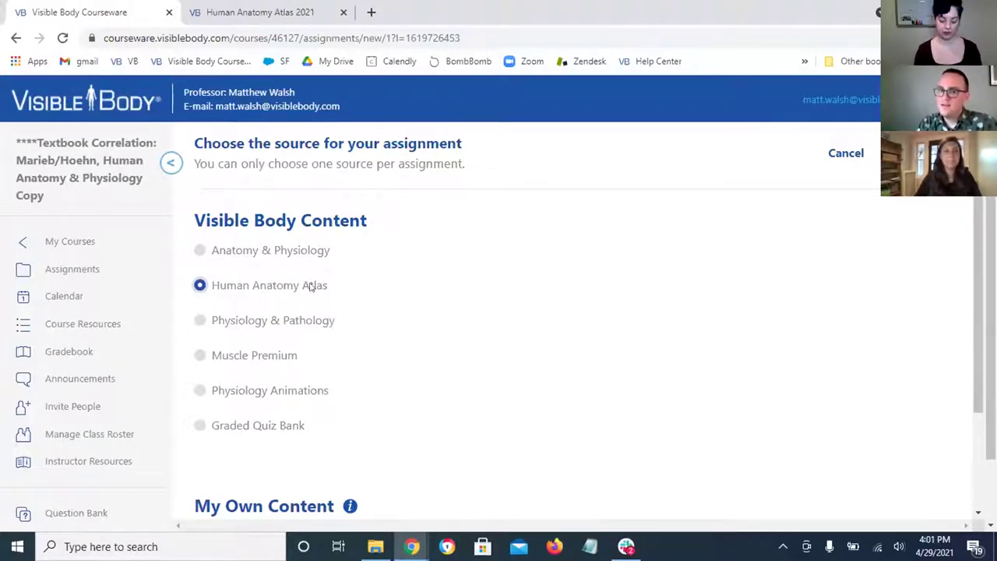
pyautogui.click(859, 152)
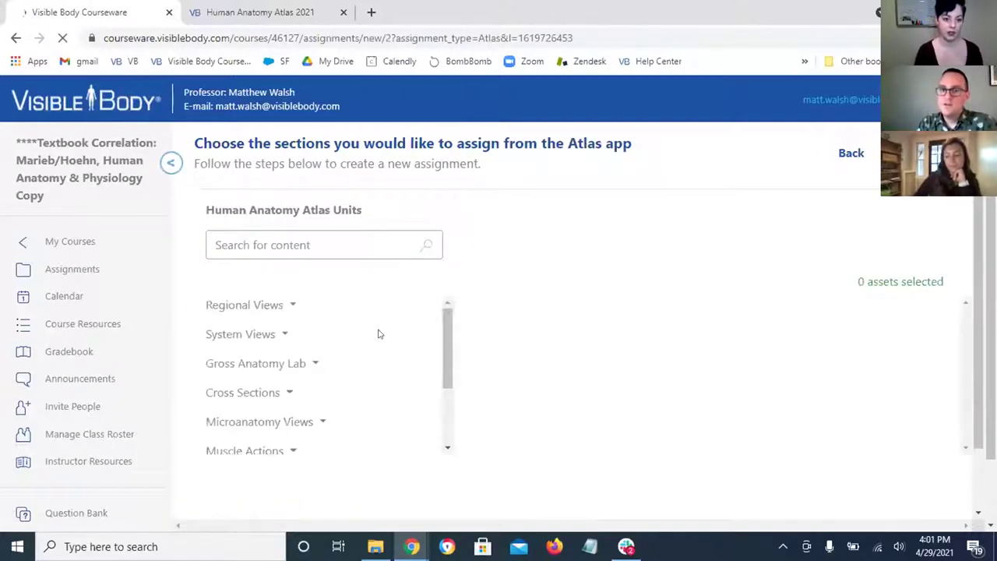
# - Select Heart Tour 2021 from the My Library tours for the assignment, and leave the unsaved assignment form for the Assignments page
pyautogui.moveTo(447, 321); pyautogui.dragTo(334, 427)
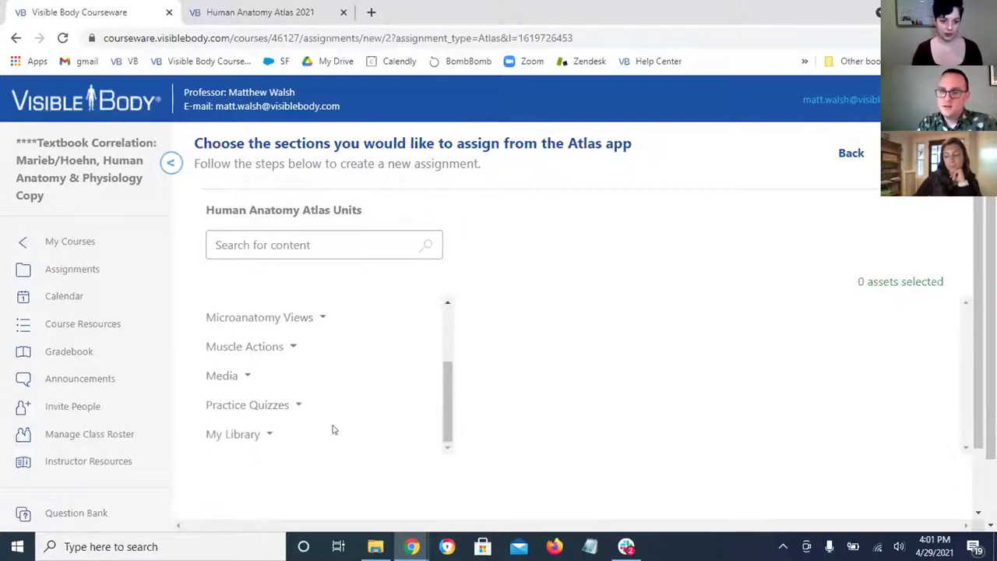
pyautogui.click(237, 434)
pyautogui.scroll(-1, 237, 434)
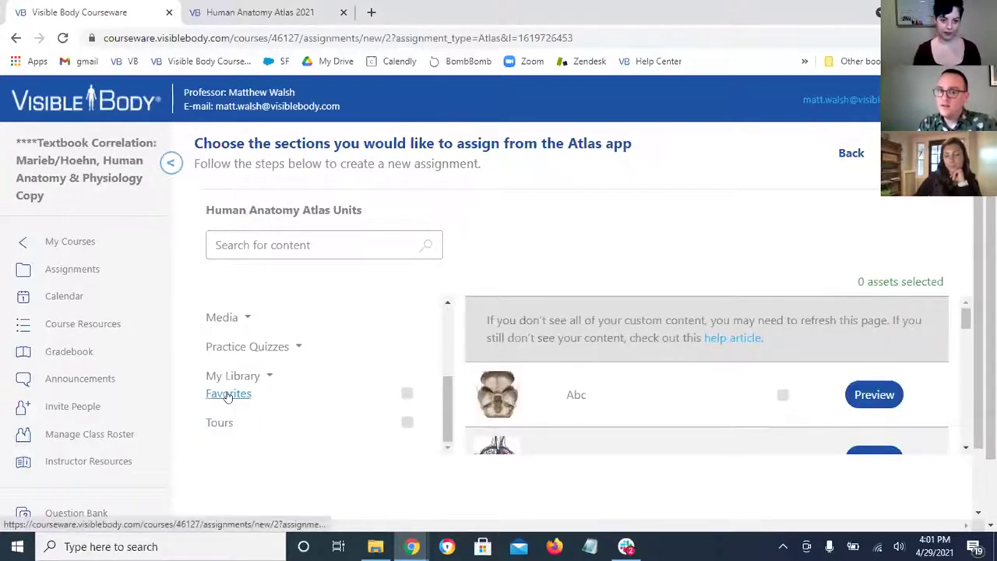
pyautogui.click(218, 421)
pyautogui.scroll(-3, 584, 390)
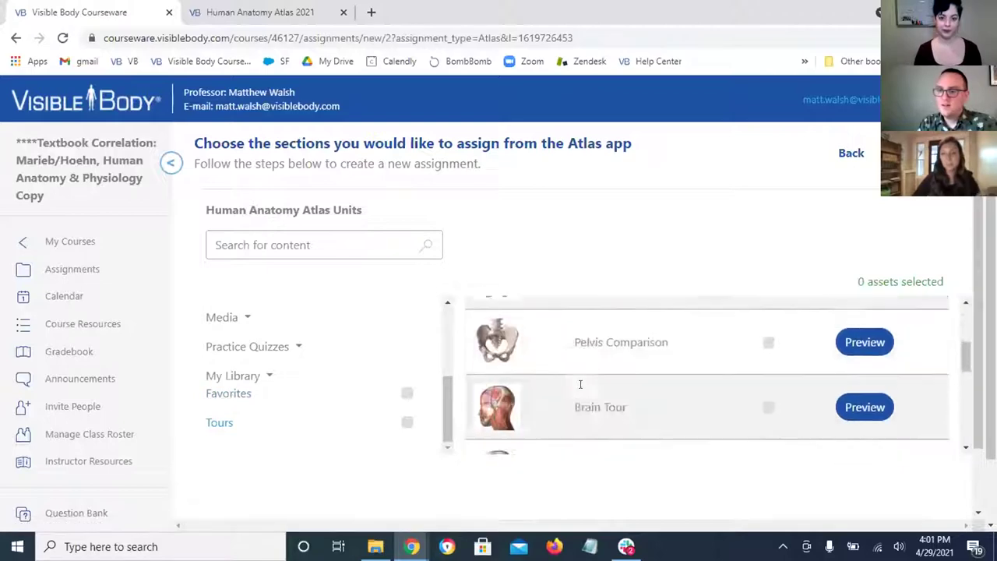
pyautogui.scroll(-1, 584, 389)
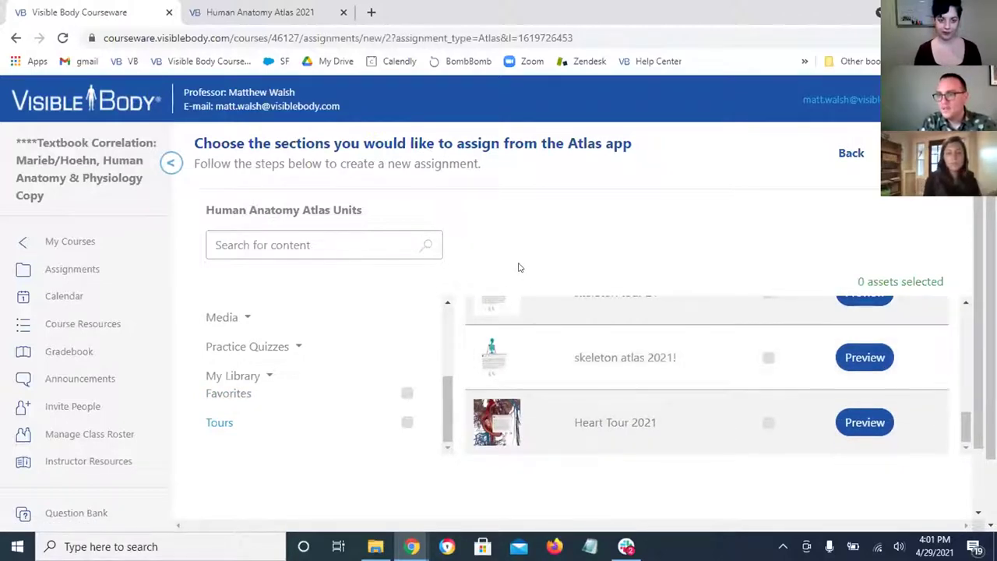
pyautogui.click(768, 423)
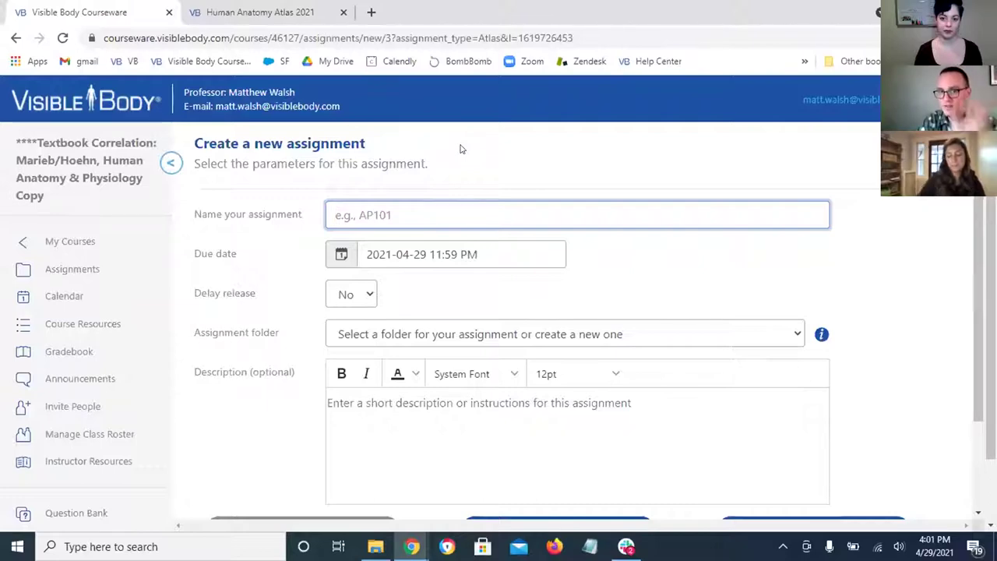
pyautogui.click(311, 226)
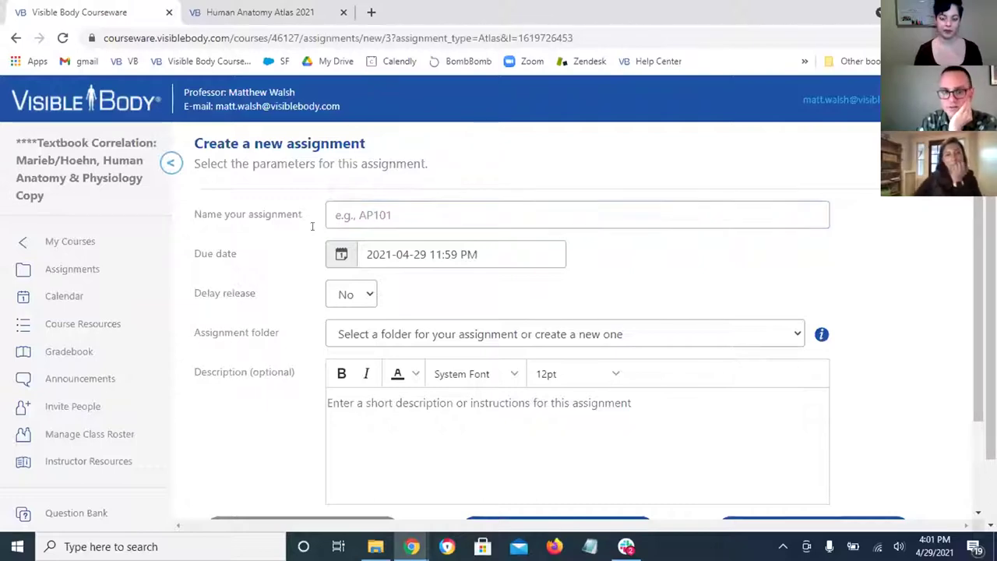
pyautogui.click(83, 270)
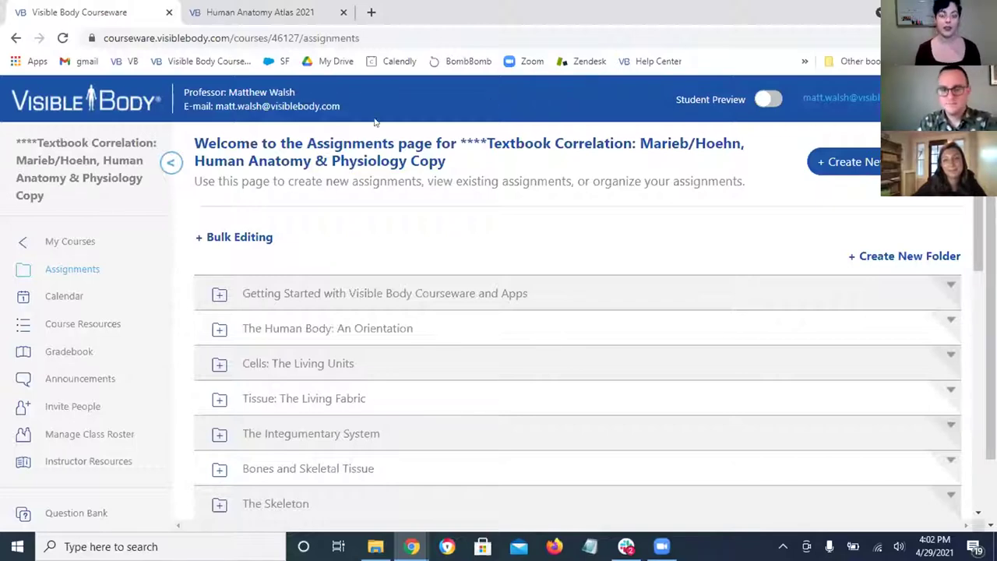
# - Open the Support & Training section of the instructor resources
pyautogui.scroll(-1, 237, 355)
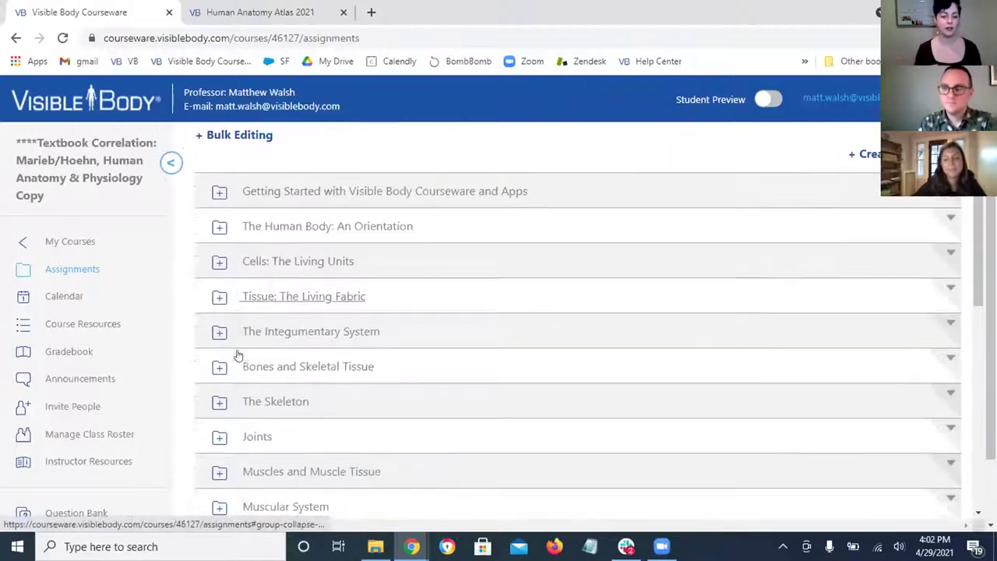
pyautogui.scroll(-1, 242, 352)
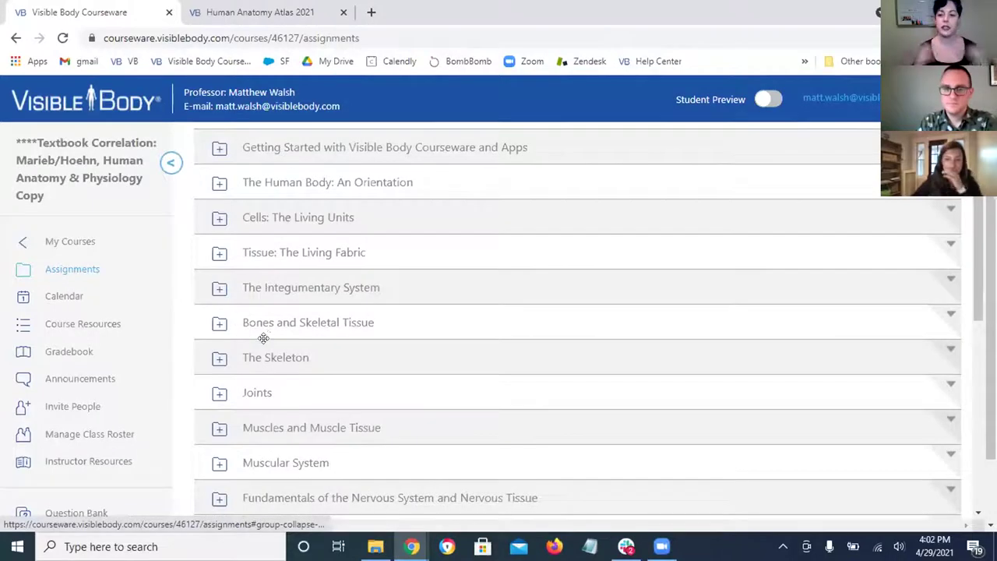
pyautogui.click(78, 460)
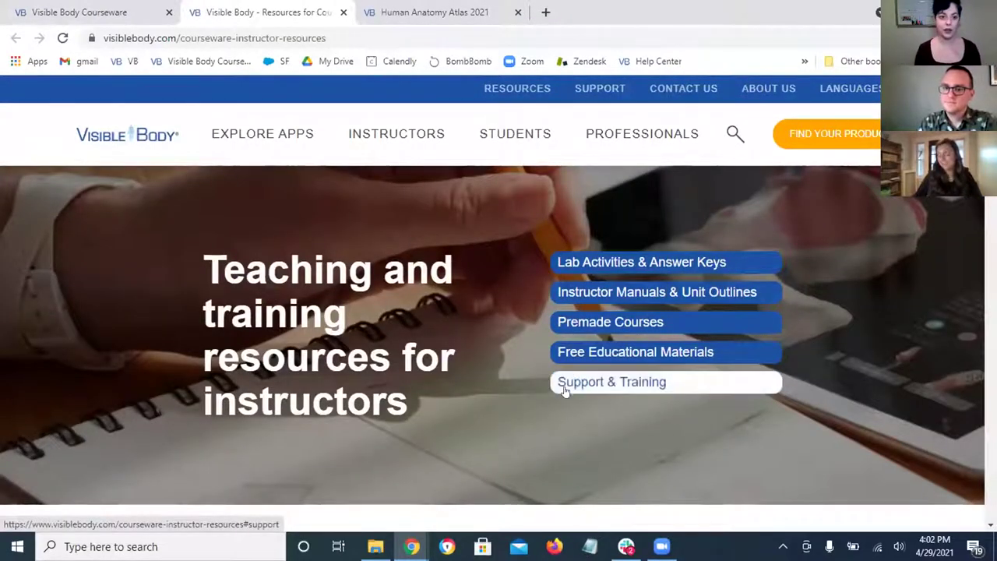
pyautogui.click(571, 384)
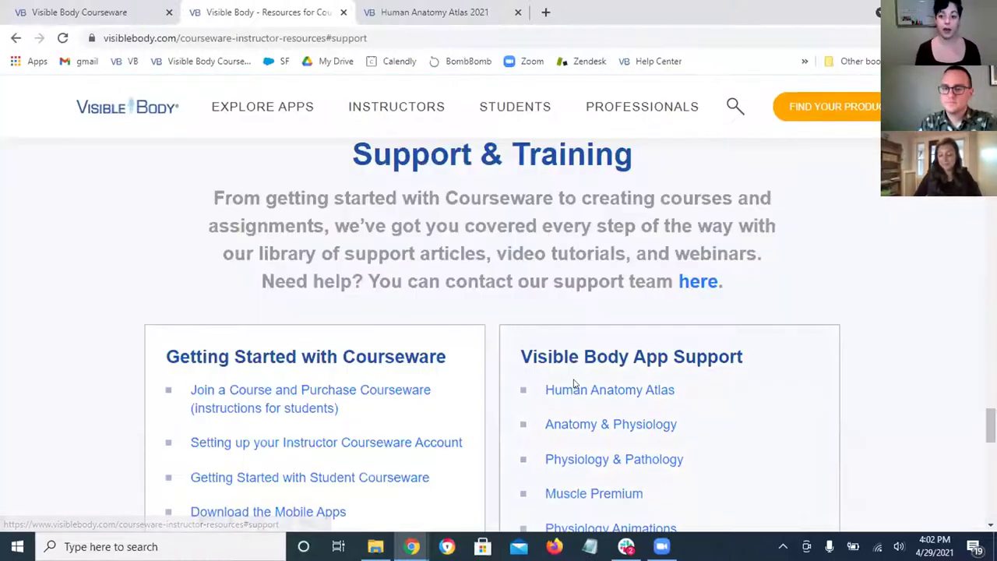
# - Look through the Courseware getting-started links, app support links, webinars and office hours in the Support & Training section
pyautogui.scroll(-3, 482, 336)
pyautogui.scroll(5, 530, 343)
pyautogui.scroll(-2, 528, 336)
pyautogui.scroll(-7, 526, 338)
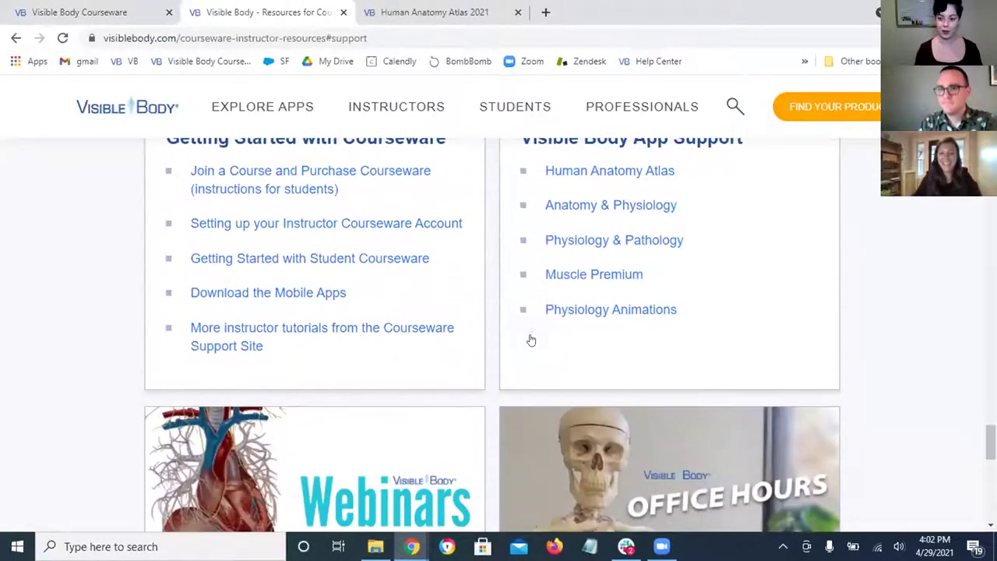
pyautogui.scroll(5, 529, 339)
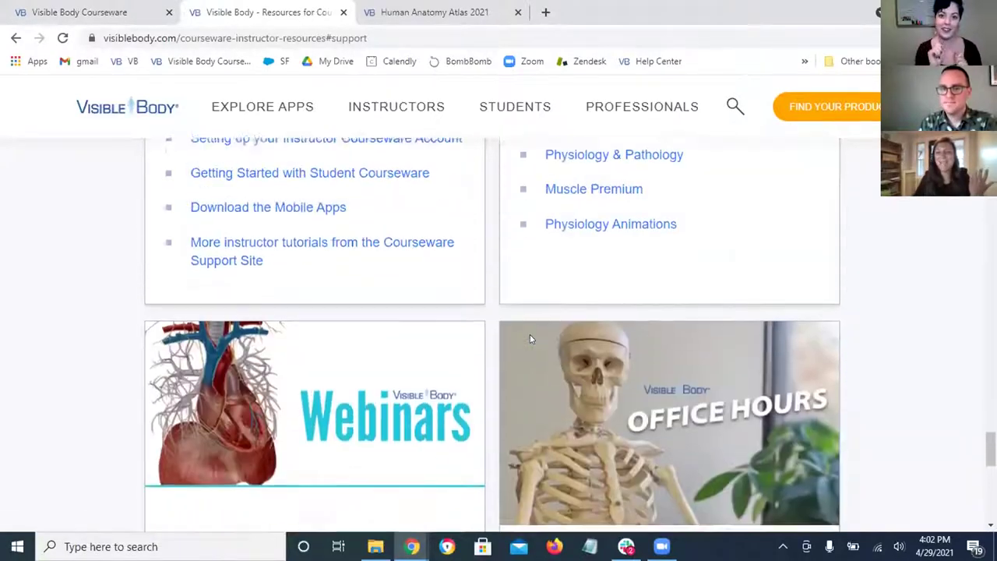
pyautogui.scroll(2, 531, 340)
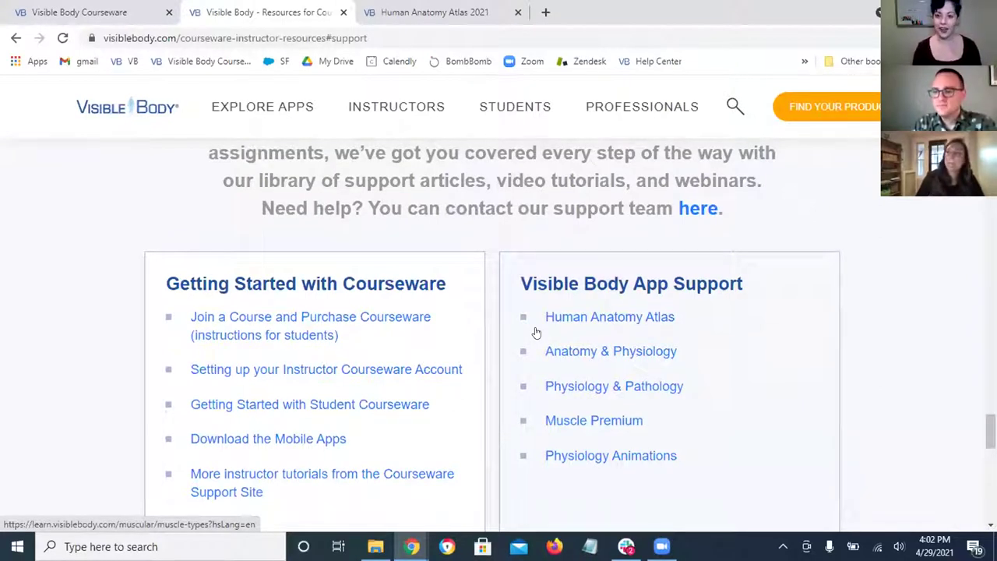
pyautogui.scroll(4, 535, 333)
pyautogui.scroll(-2, 536, 327)
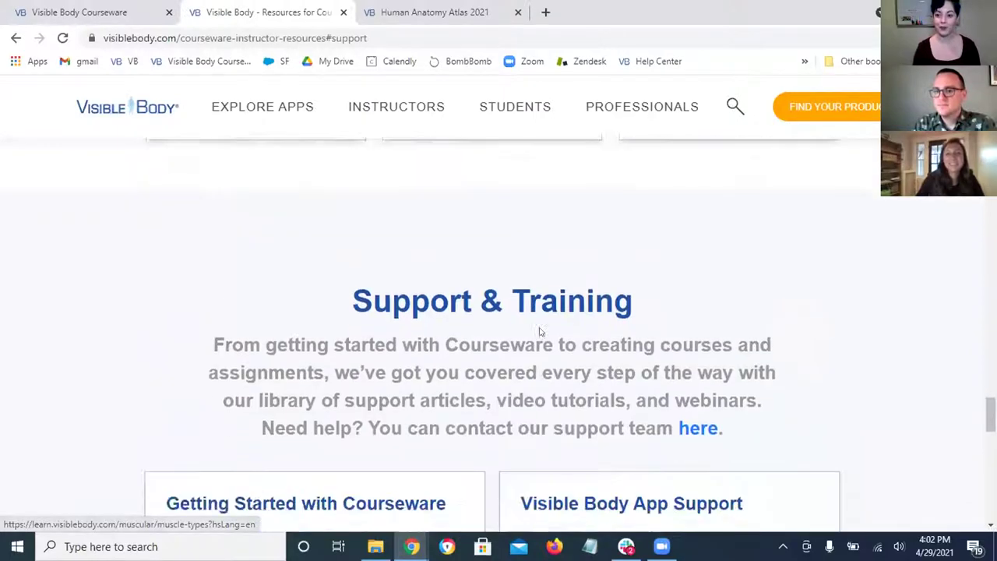